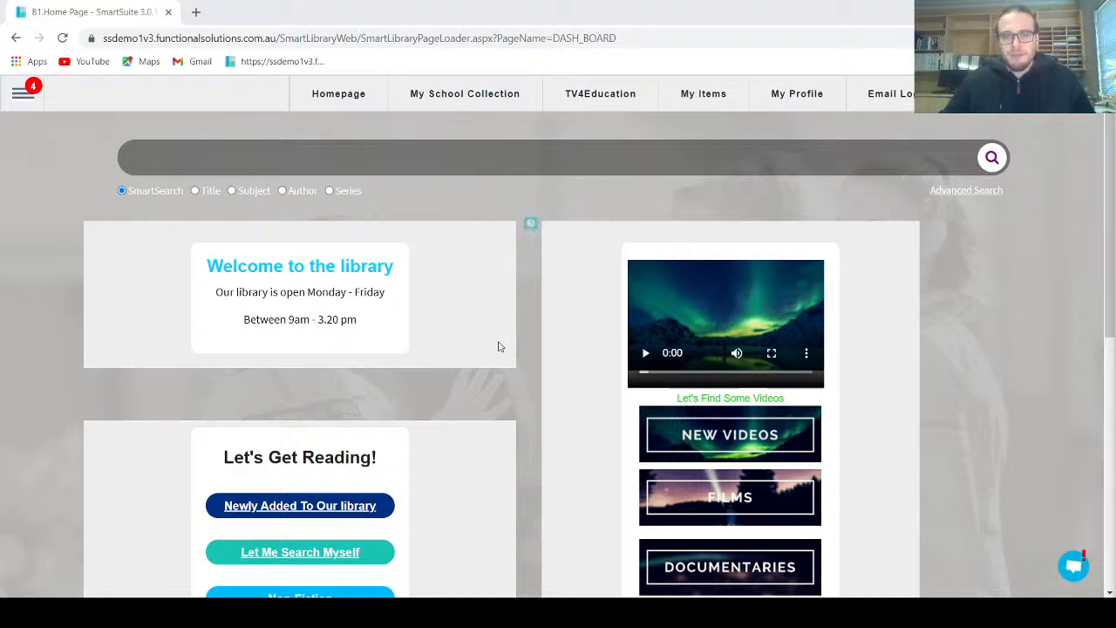
Open the Overdues Letter report from the overdues group of the FSI-created reports
{"action": "left_click", "coordinate": [24, 102]}
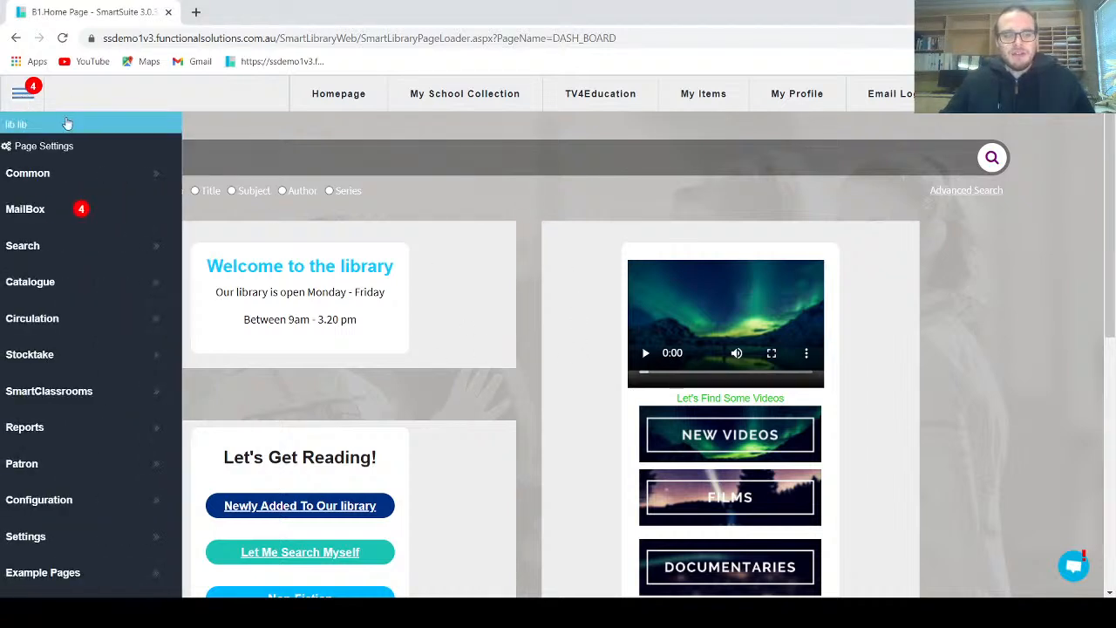
{"action": "mouse_move", "coordinate": [66, 440]}
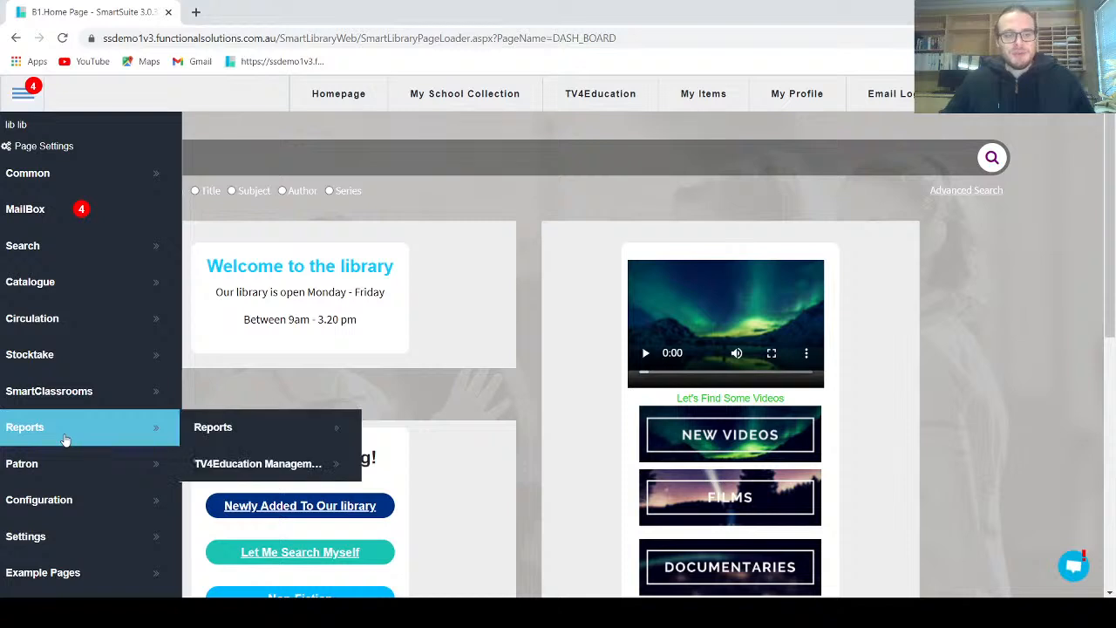
{"action": "left_click", "coordinate": [276, 427]}
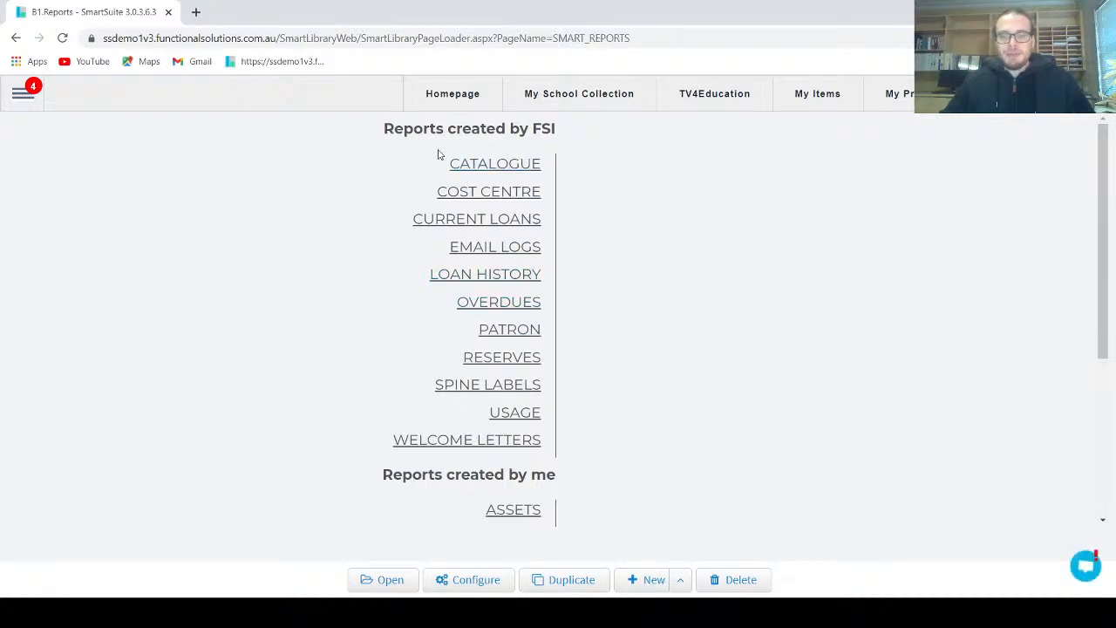
{"action": "left_click", "coordinate": [491, 311]}
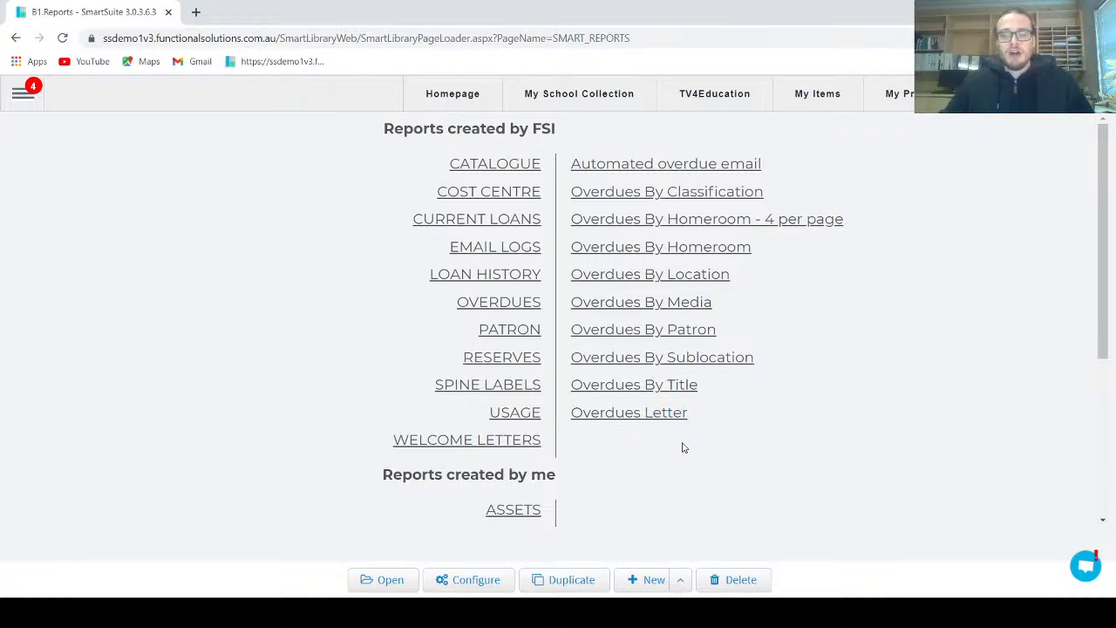
{"action": "left_click", "coordinate": [650, 419]}
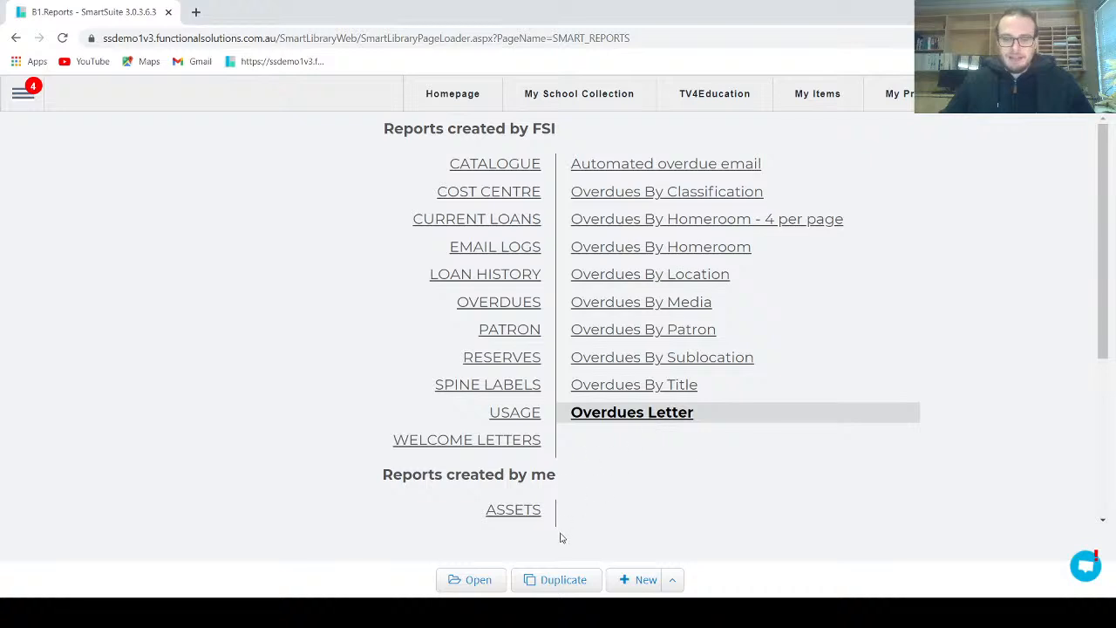
{"action": "left_click", "coordinate": [455, 580]}
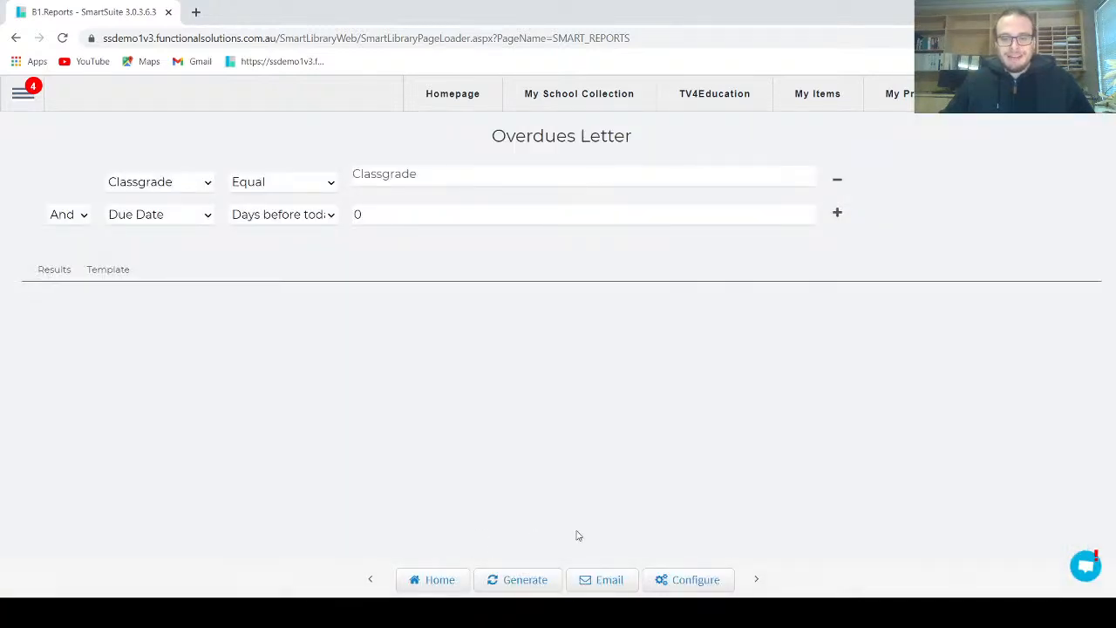
Configure a copy of the report, name it "Overdues Letter First Notice Term 4" and save it
{"action": "left_click", "coordinate": [664, 580]}
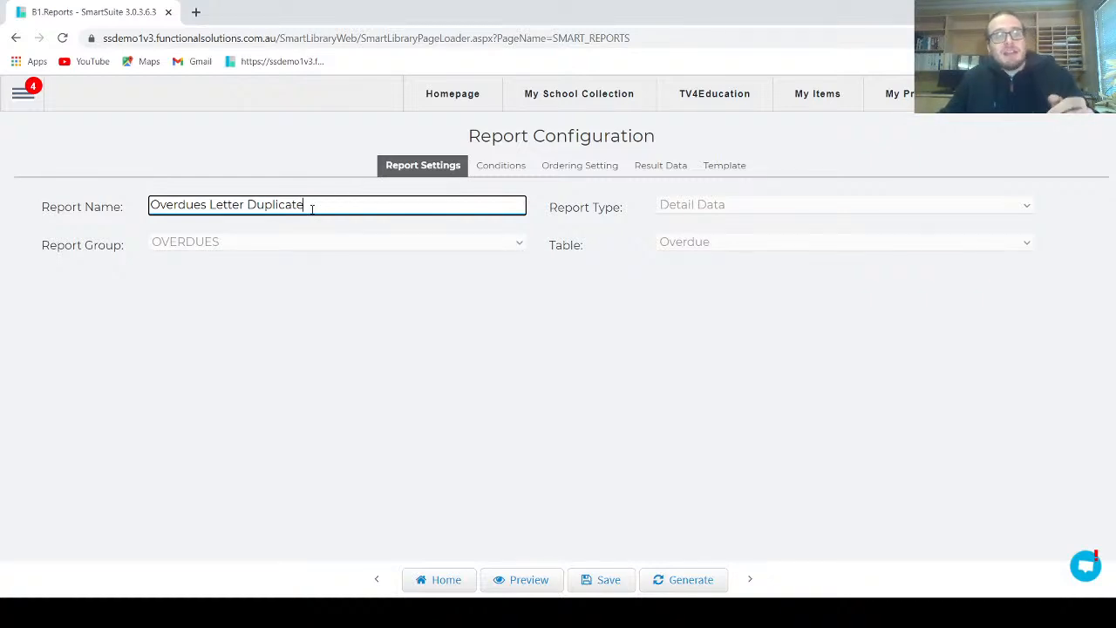
{"action": "left_click_drag", "start_coordinate": [311, 208], "coordinate": [247, 206]}
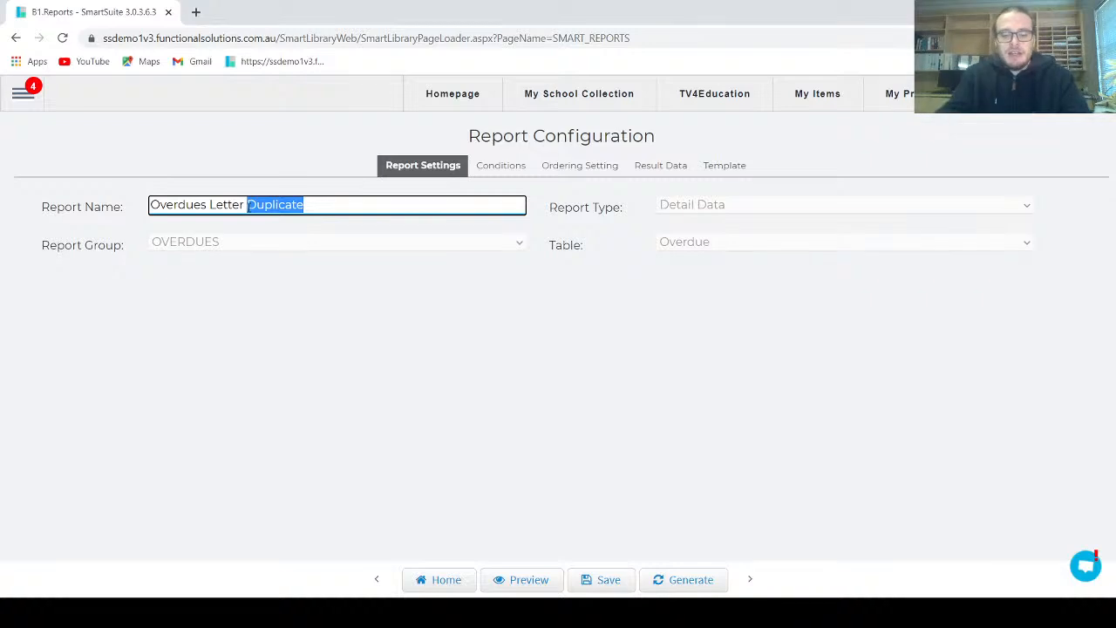
{"action": "type", "text": "firs"}
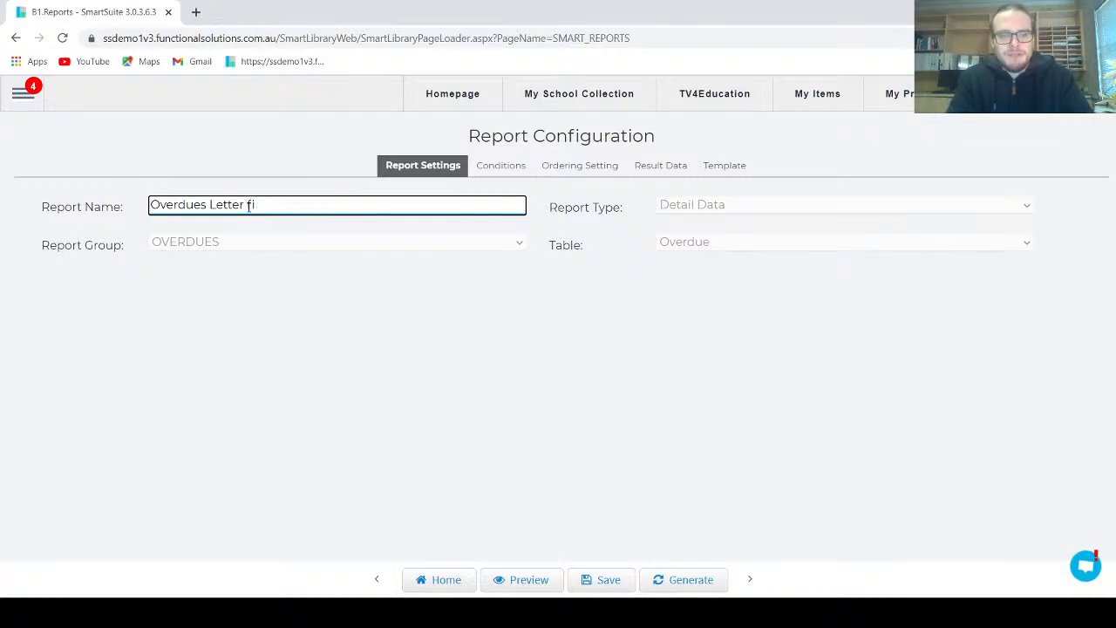
{"action": "key", "text": "BackSpace"}
{"action": "key", "text": "BackSpace"}
{"action": "type", "text": "First Notice"}
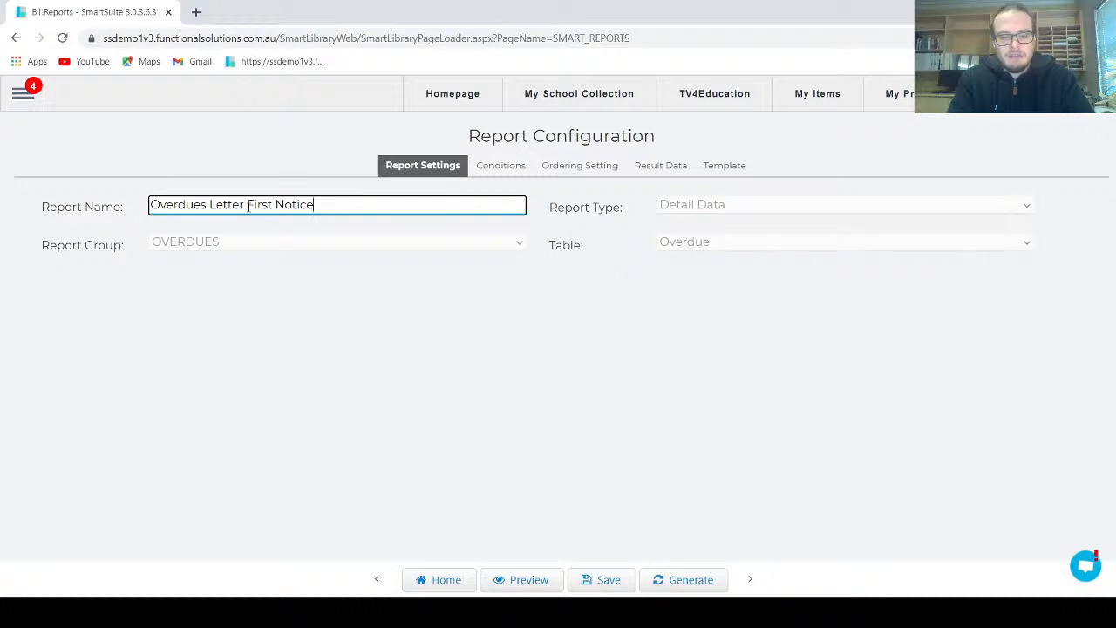
{"action": "type", "text": " Term 4"}
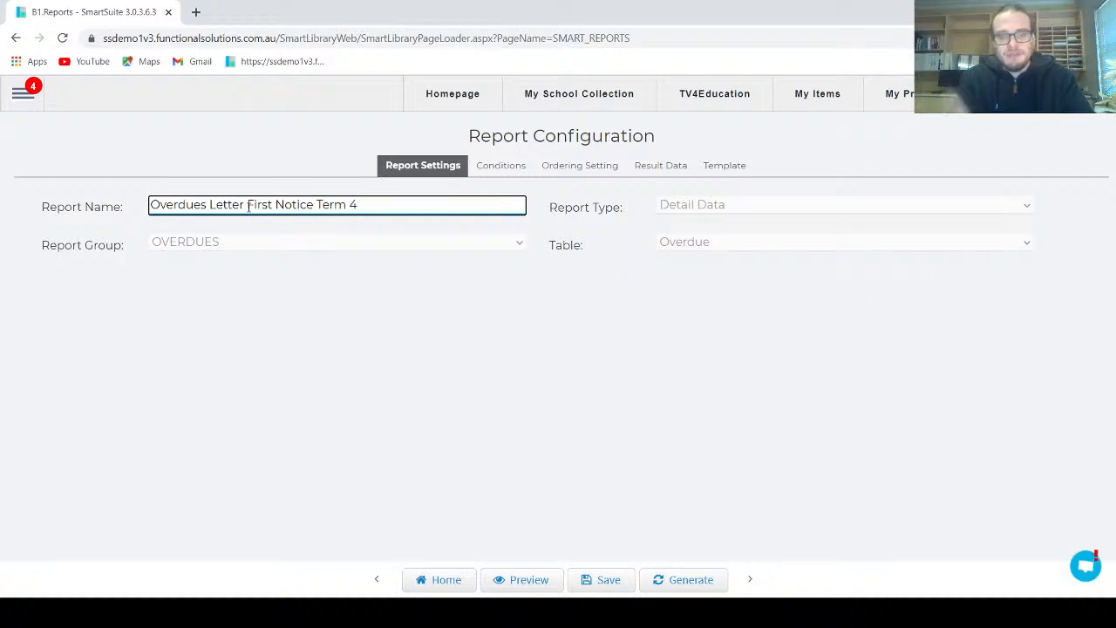
{"action": "left_click", "coordinate": [617, 574]}
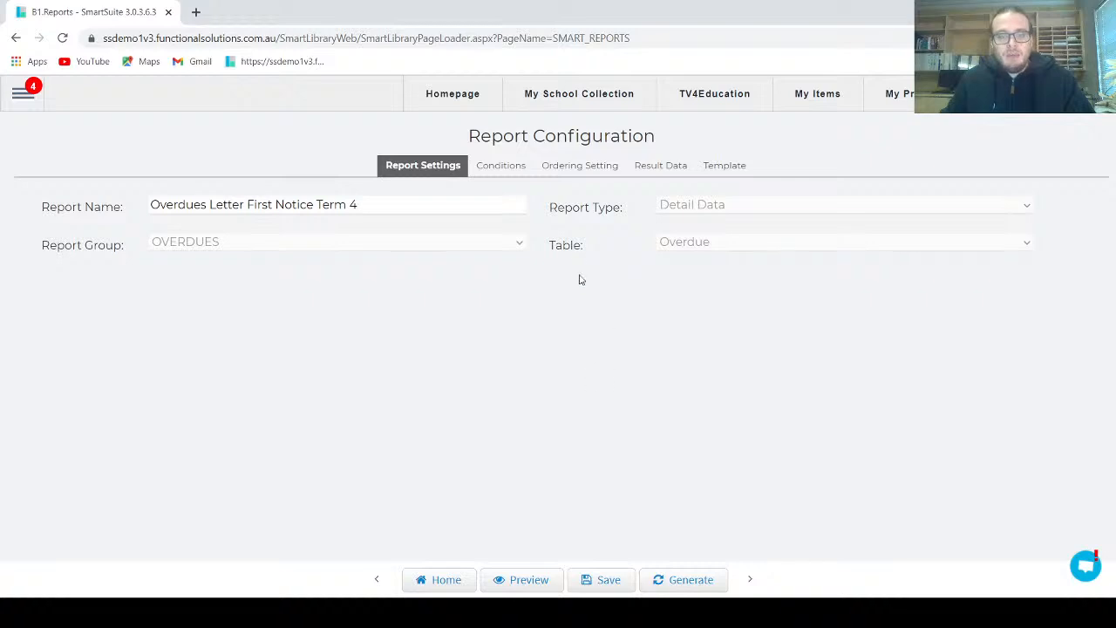
Check the report's conditions, save the configuration and generate the overdue letters
{"action": "left_click", "coordinate": [514, 174]}
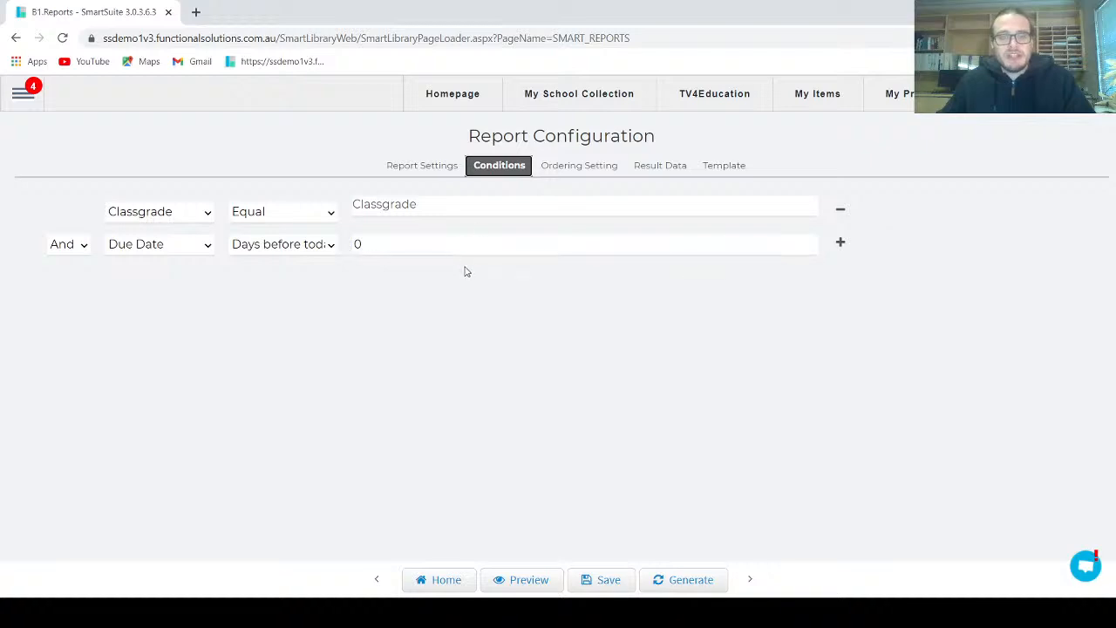
{"action": "left_click", "coordinate": [593, 579]}
{"action": "left_click", "coordinate": [685, 579]}
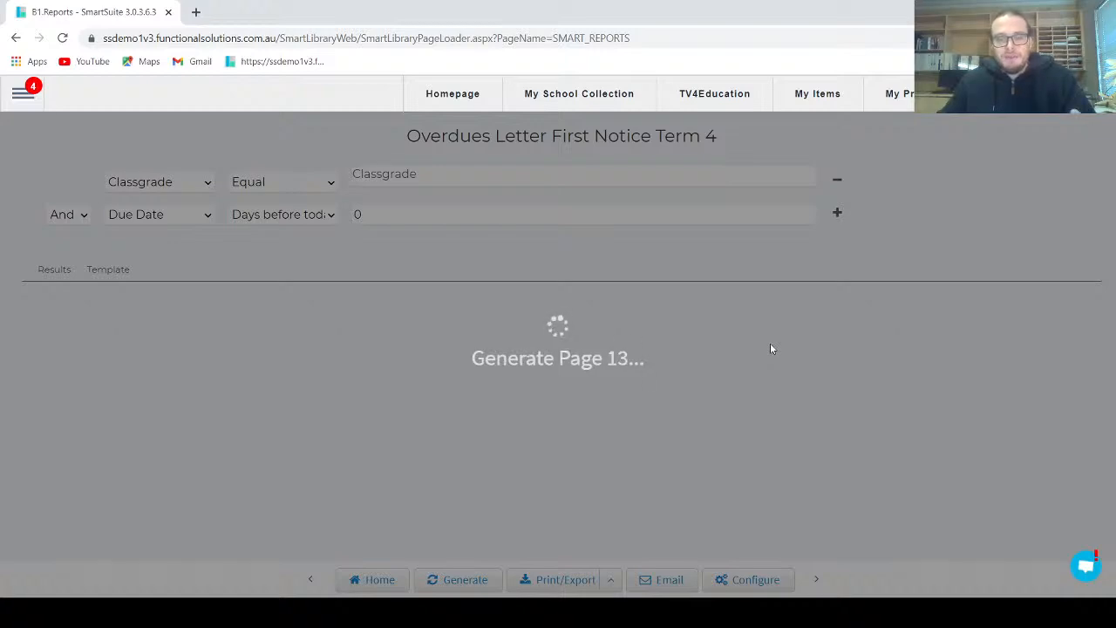
Look through the generated overdue letters, checking the header, patron details, item table and sign-off
{"action": "scroll", "coordinate": [894, 375], "scroll_direction": "down", "scroll_amount": 3}
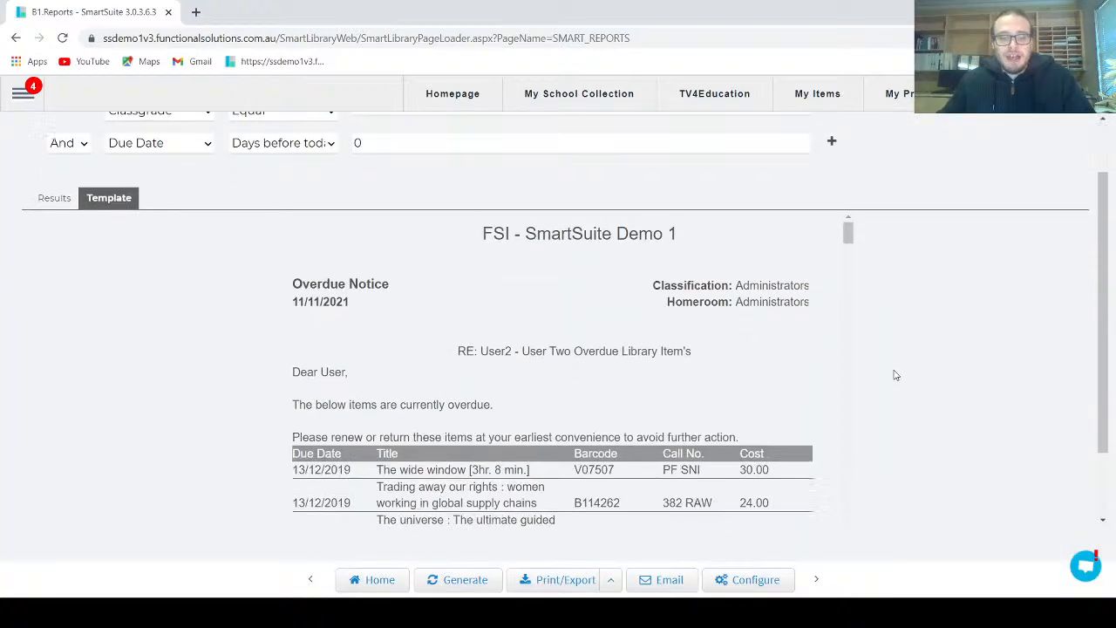
{"action": "scroll", "coordinate": [857, 375], "scroll_direction": "down", "scroll_amount": 12}
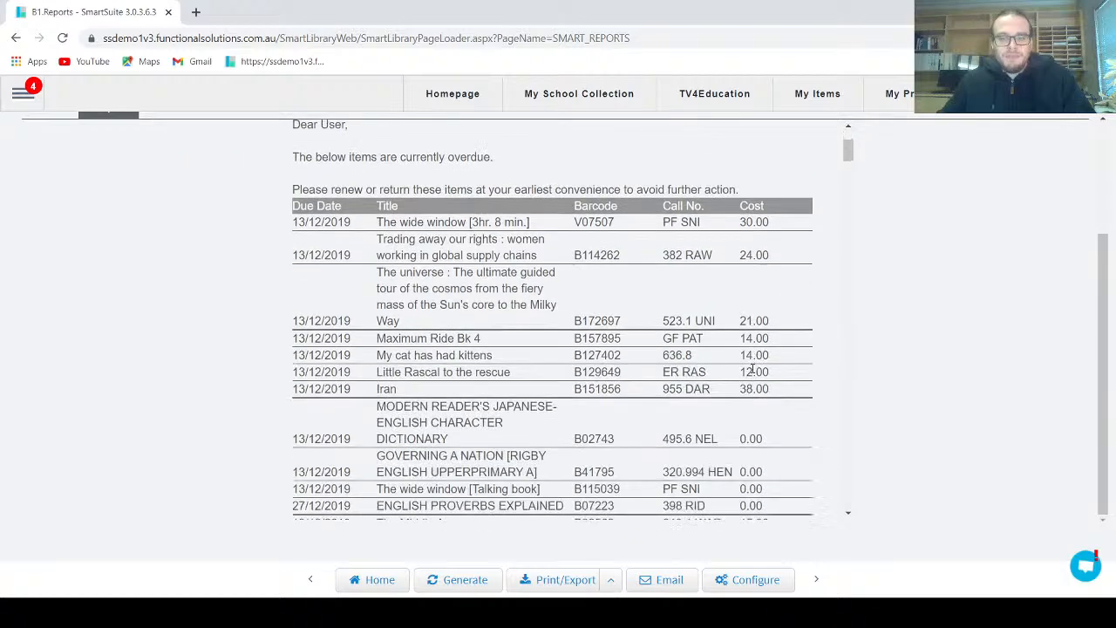
{"action": "scroll", "coordinate": [751, 368], "scroll_direction": "down", "scroll_amount": 10}
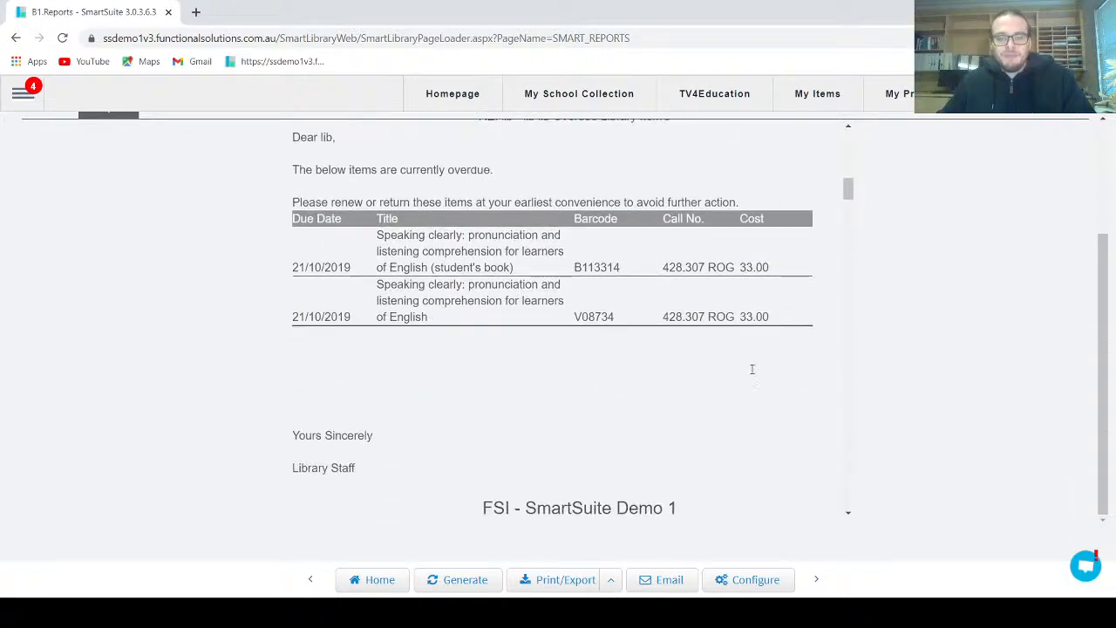
{"action": "scroll", "coordinate": [820, 375], "scroll_direction": "up", "scroll_amount": 9}
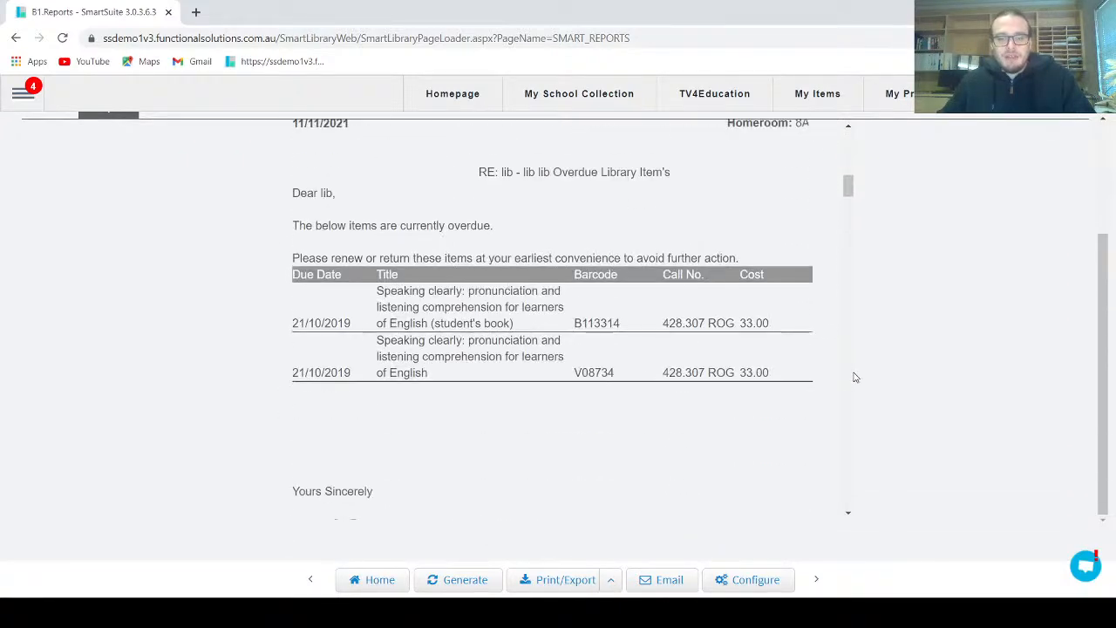
{"action": "scroll", "coordinate": [656, 370], "scroll_direction": "up", "scroll_amount": 2}
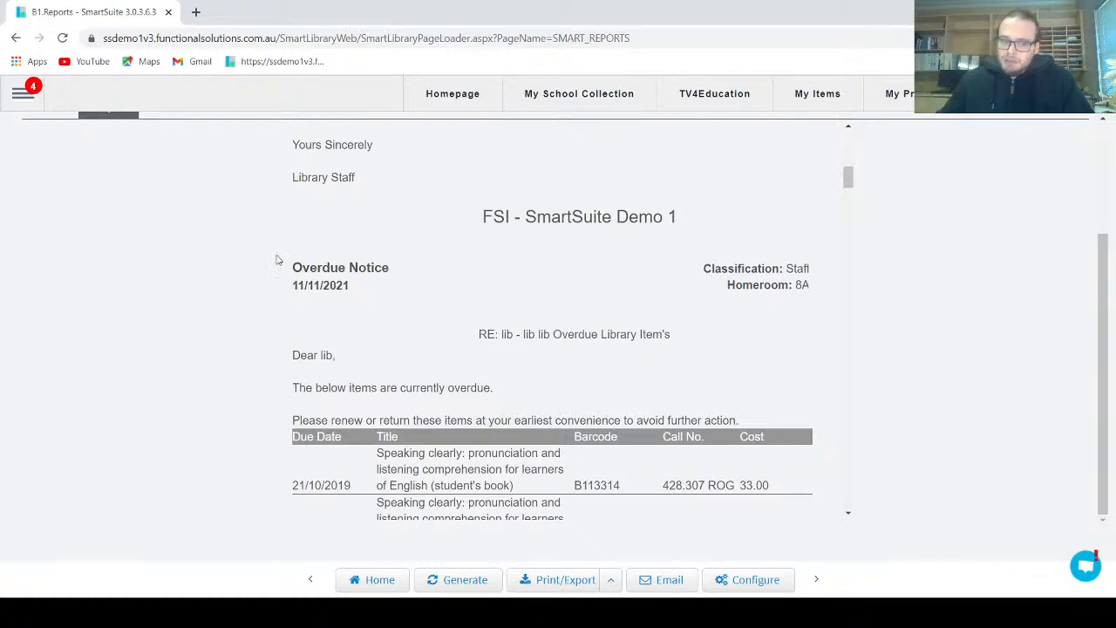
{"action": "scroll", "coordinate": [653, 288], "scroll_direction": "up", "scroll_amount": 8}
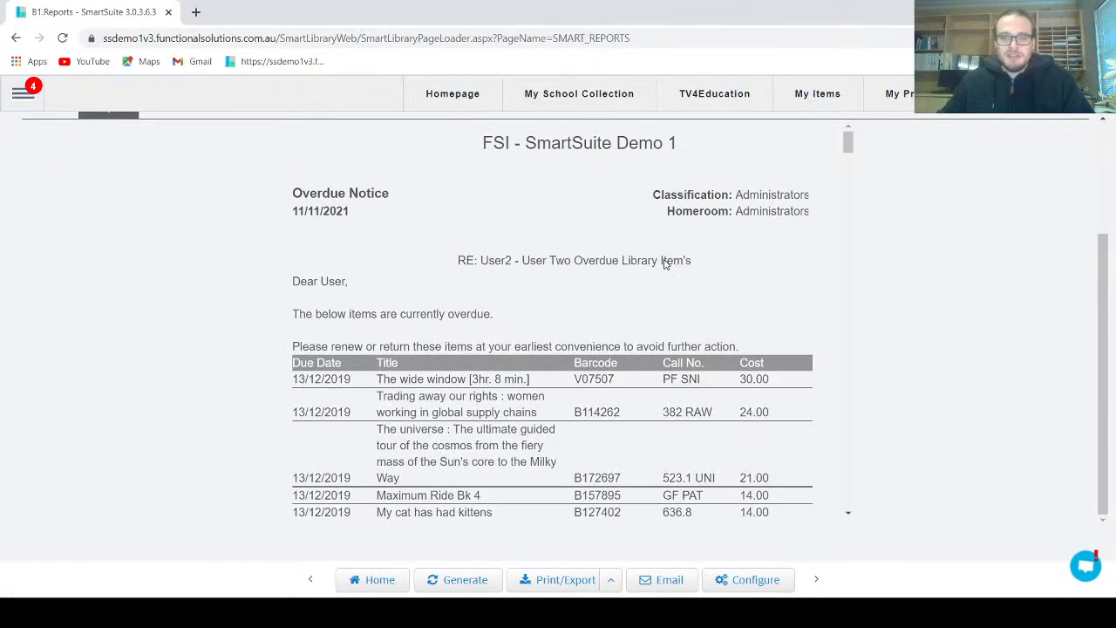
{"action": "scroll", "coordinate": [664, 260], "scroll_direction": "up", "scroll_amount": 2}
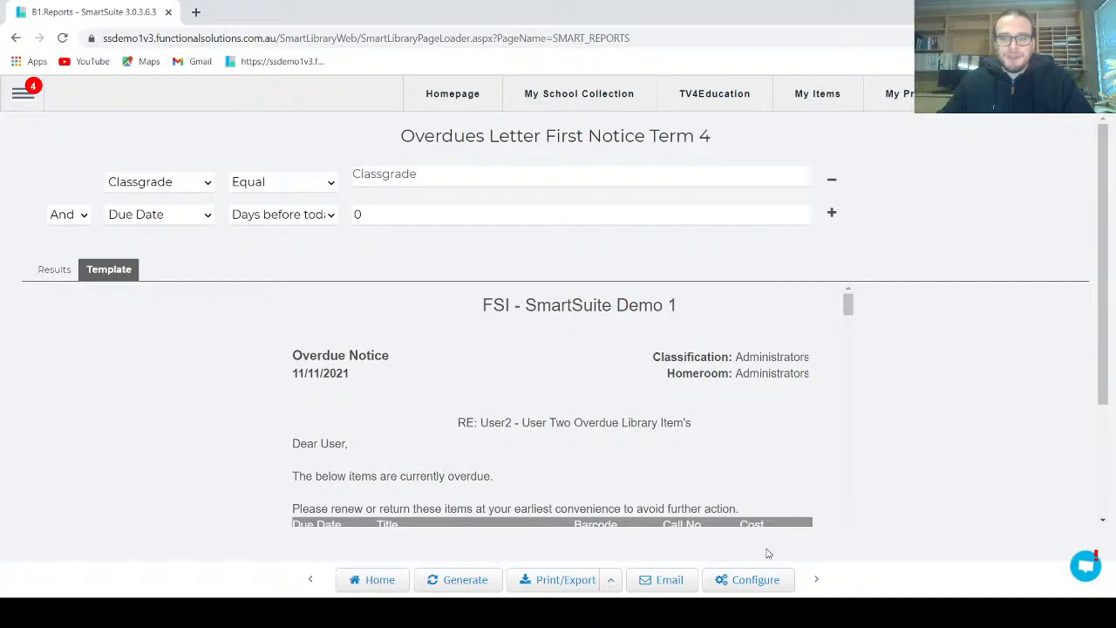
Open the letter template in the report's configuration
{"action": "left_click", "coordinate": [755, 579]}
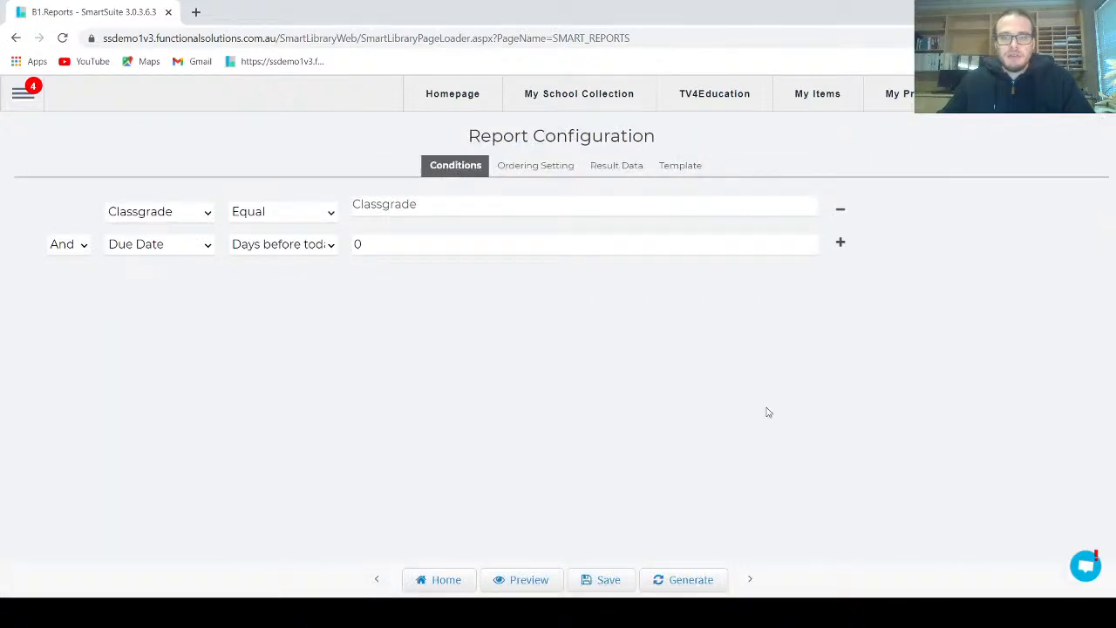
{"action": "left_click", "coordinate": [689, 166]}
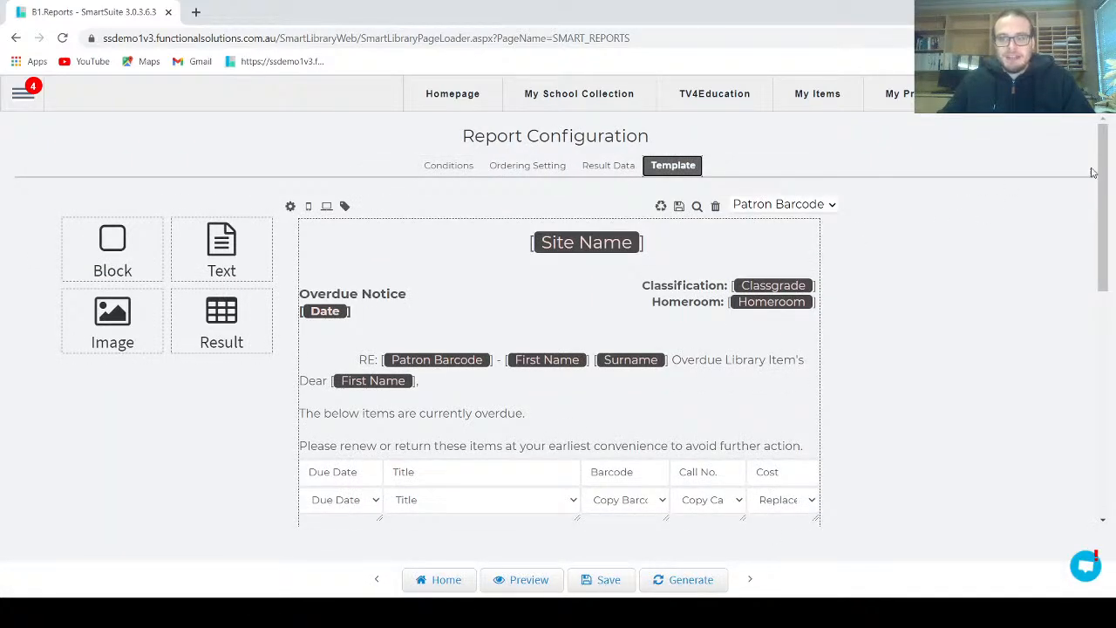
{"action": "left_click_drag", "start_coordinate": [1101, 175], "coordinate": [1102, 205]}
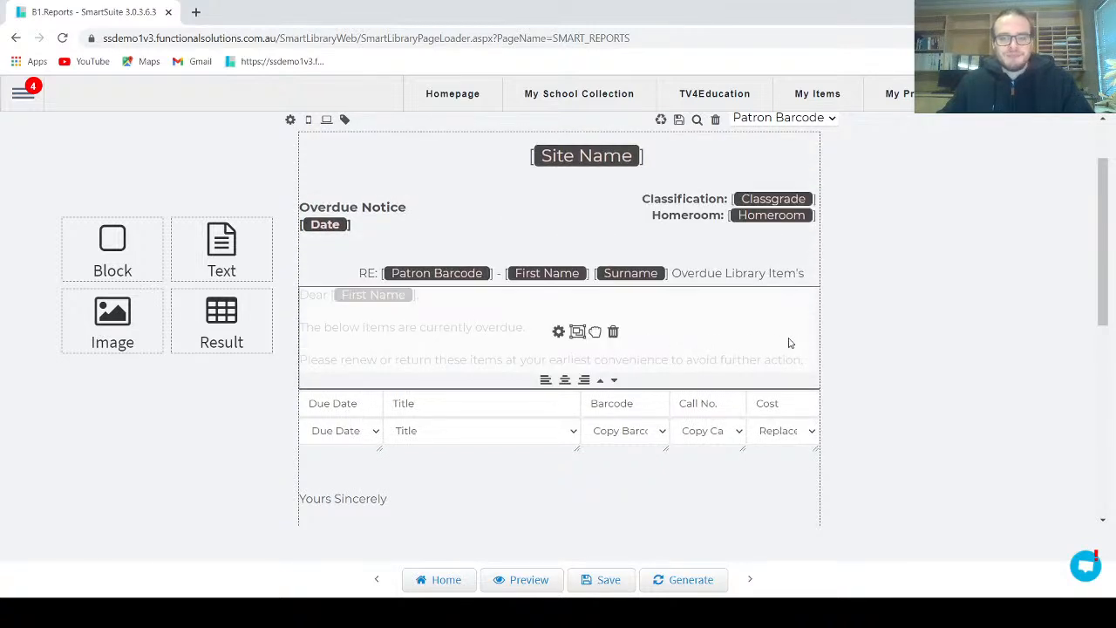
Preview the overdue letters, examine the notice date, patron details and overdue item table, and close the preview
{"action": "left_click", "coordinate": [529, 580]}
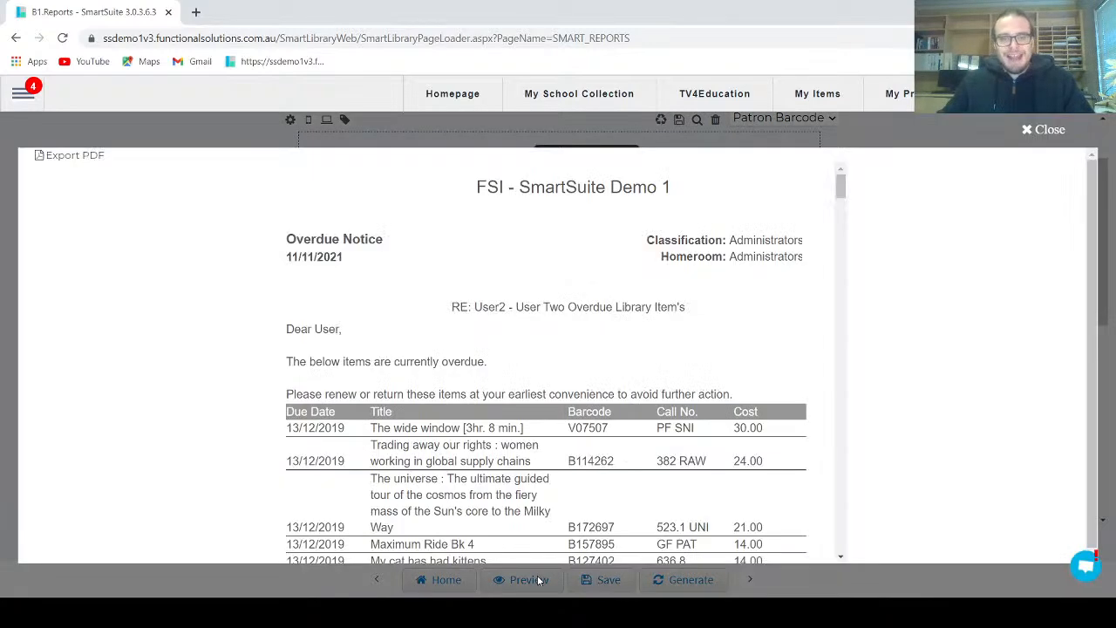
{"action": "scroll", "coordinate": [506, 371], "scroll_direction": "down", "scroll_amount": 10}
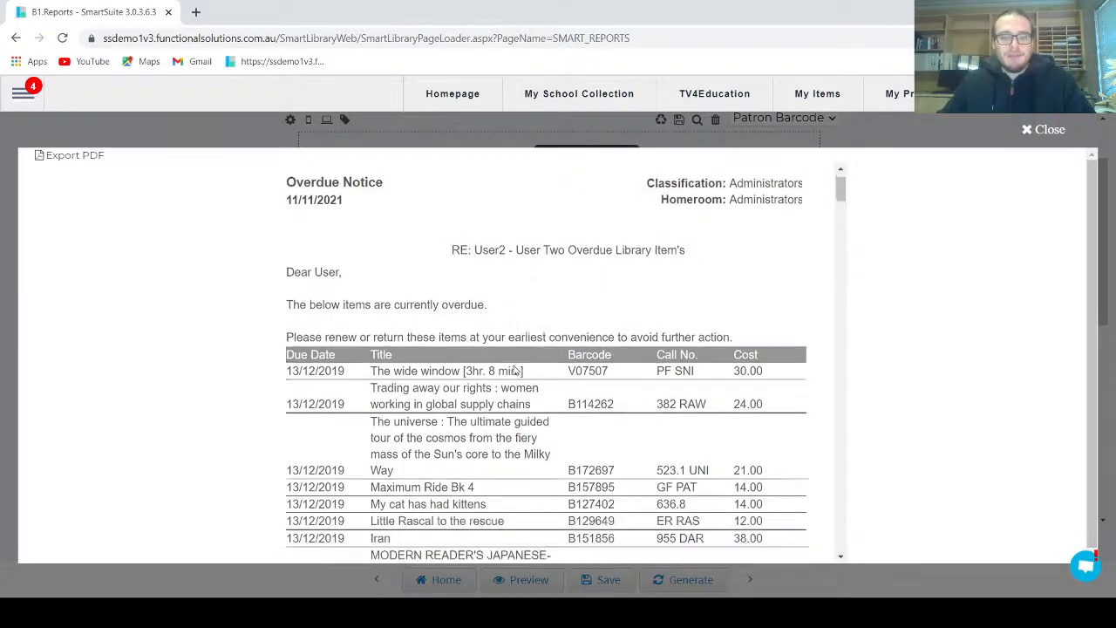
{"action": "scroll", "coordinate": [514, 373], "scroll_direction": "down", "scroll_amount": 15}
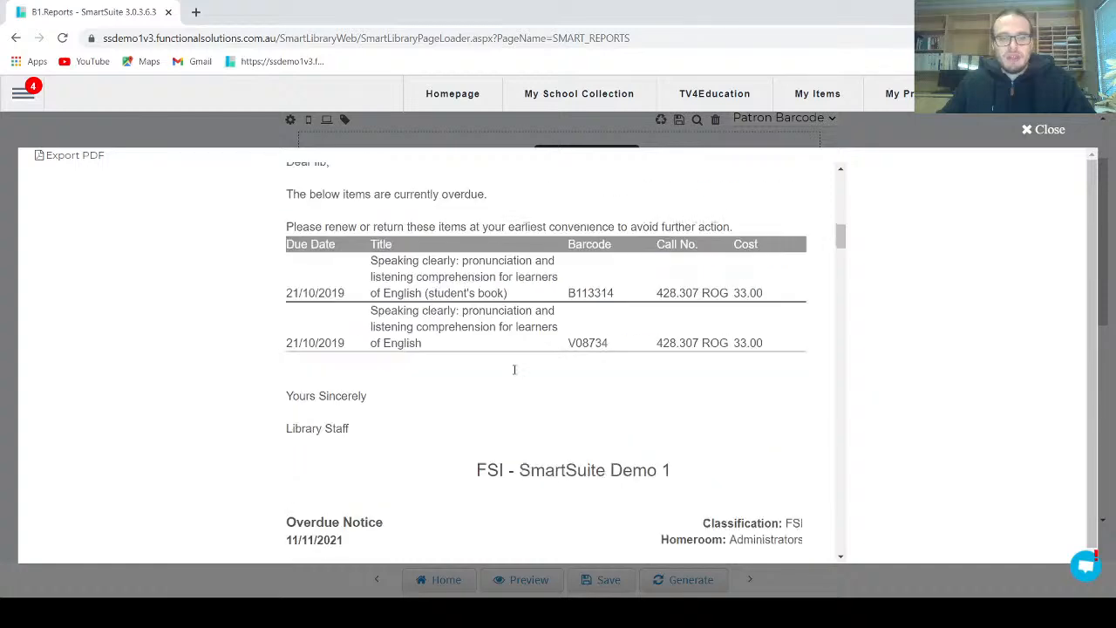
{"action": "scroll", "coordinate": [513, 375], "scroll_direction": "down", "scroll_amount": 1}
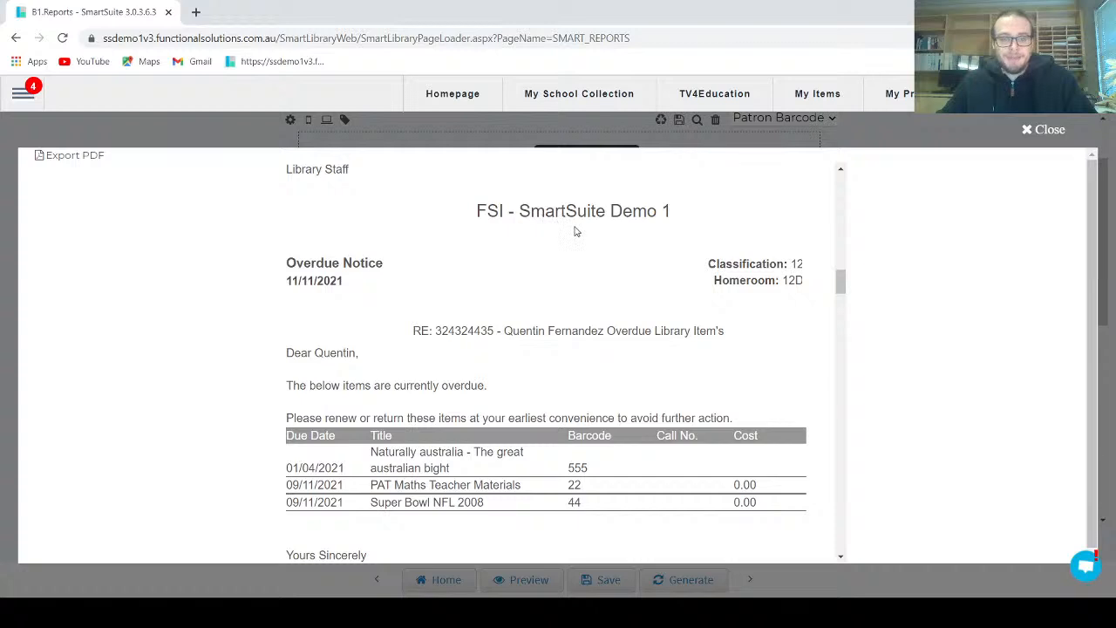
{"action": "left_click_drag", "start_coordinate": [288, 280], "coordinate": [343, 281]}
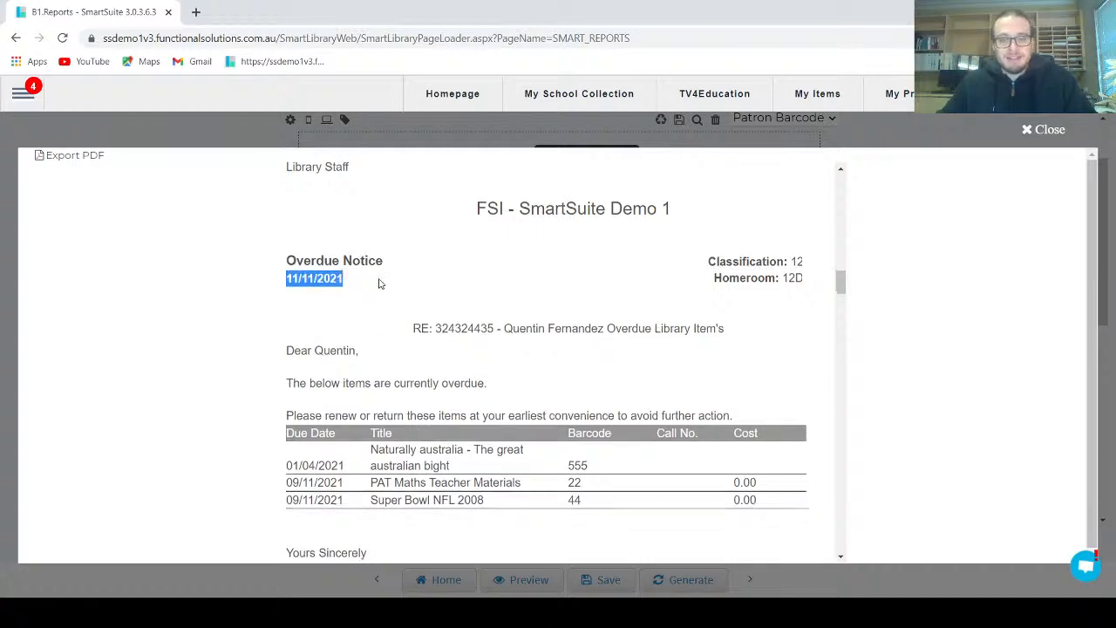
{"action": "scroll", "coordinate": [379, 283], "scroll_direction": "down", "scroll_amount": 1}
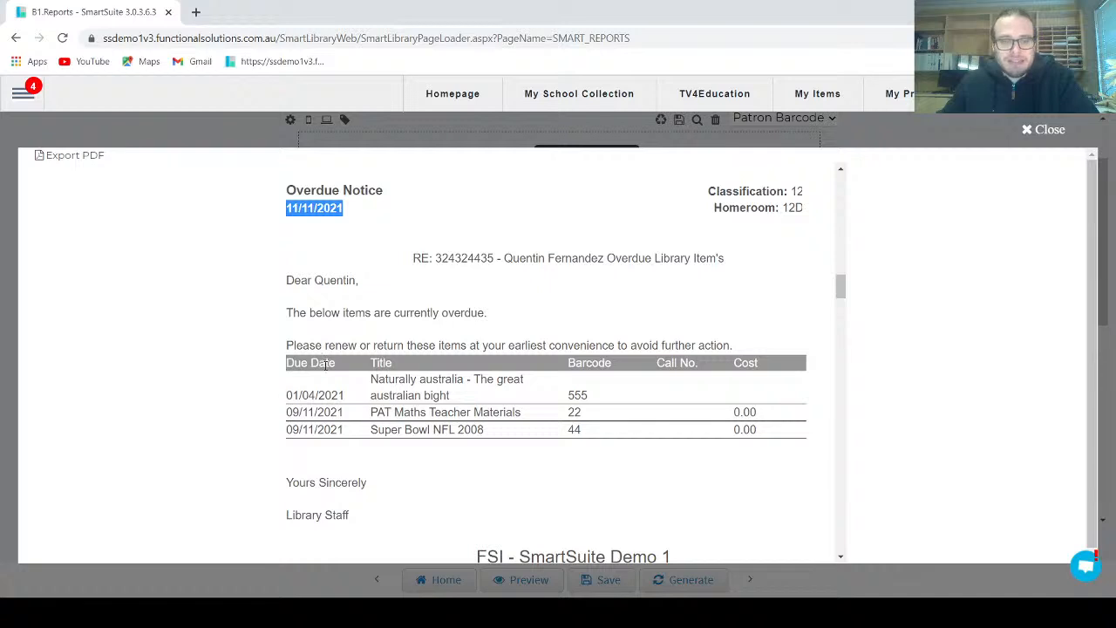
{"action": "left_click", "coordinate": [1026, 130]}
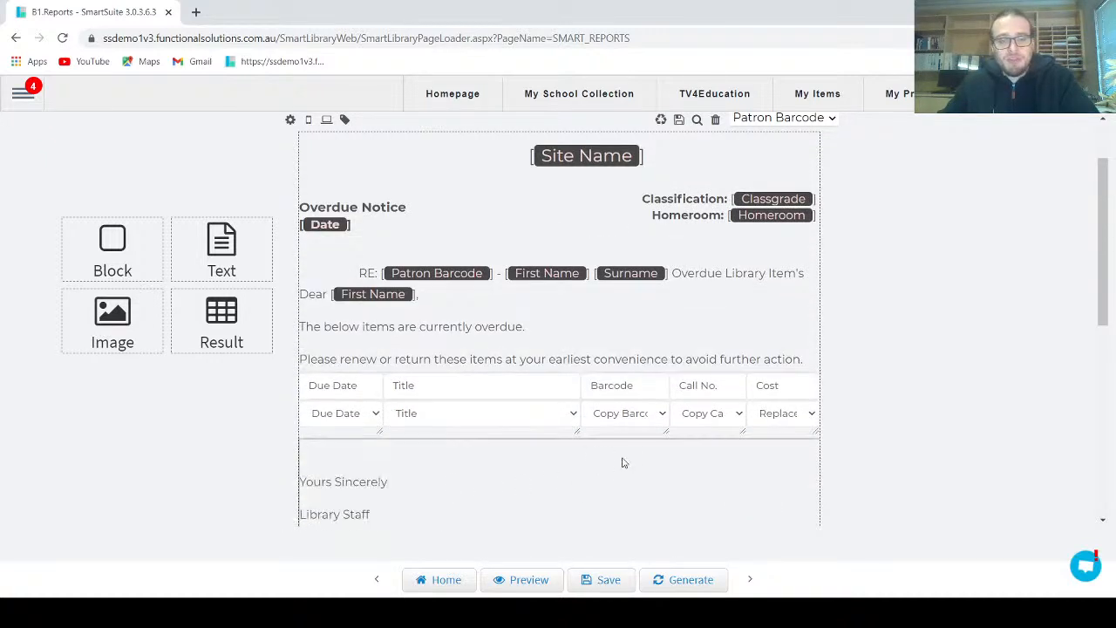
Add the line "This is the first reminder." after the overdue items sentence in the letter body and save the text
{"action": "scroll", "coordinate": [639, 458], "scroll_direction": "down", "scroll_amount": 1}
{"action": "scroll", "coordinate": [639, 458], "scroll_direction": "up", "scroll_amount": 1}
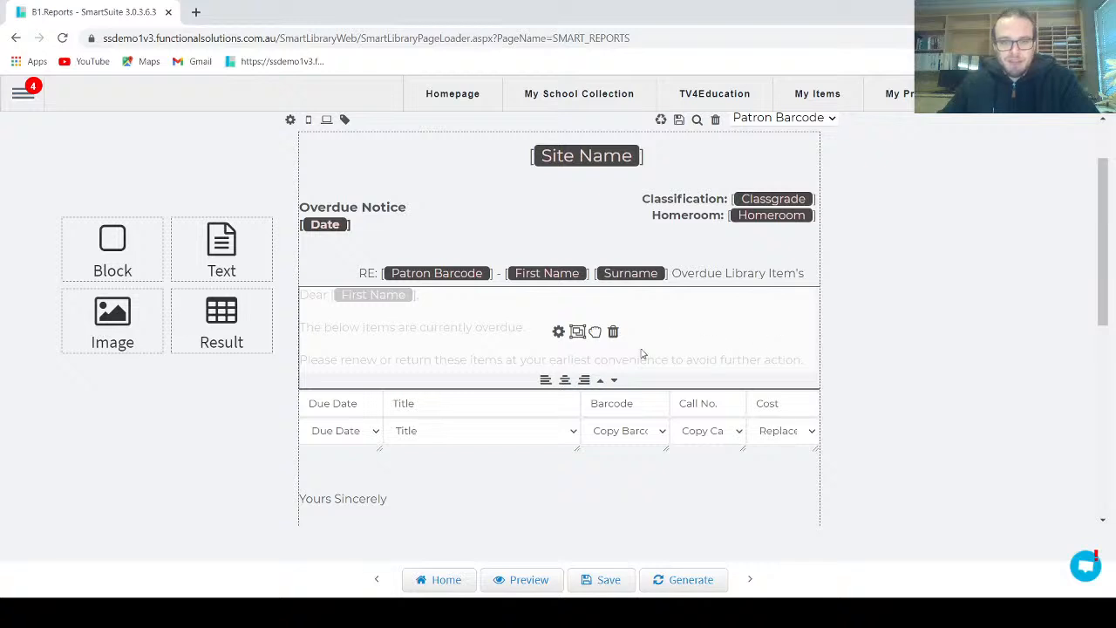
{"action": "left_click", "coordinate": [558, 332]}
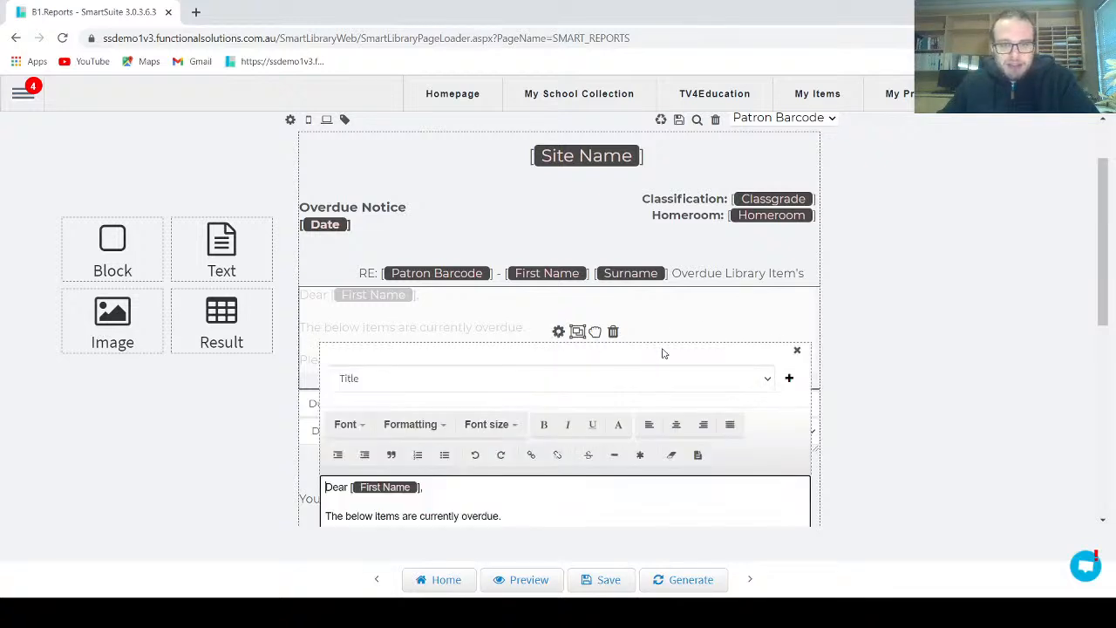
{"action": "scroll", "coordinate": [882, 319], "scroll_direction": "down", "scroll_amount": 2}
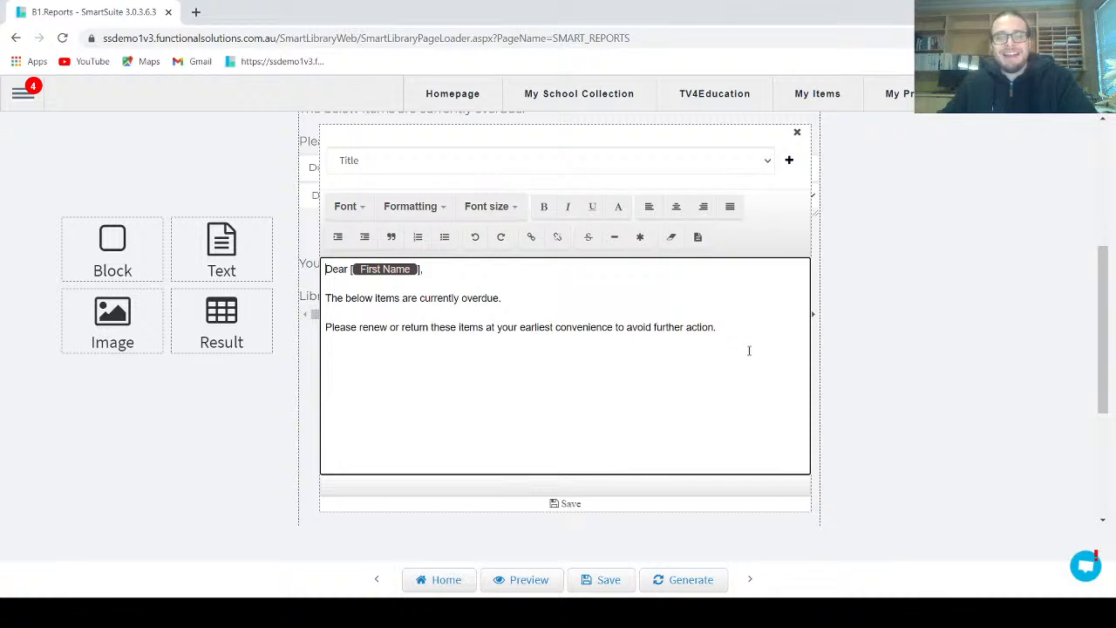
{"action": "left_click", "coordinate": [545, 304]}
{"action": "key", "text": "Return"}
{"action": "type", "text": "Th"}
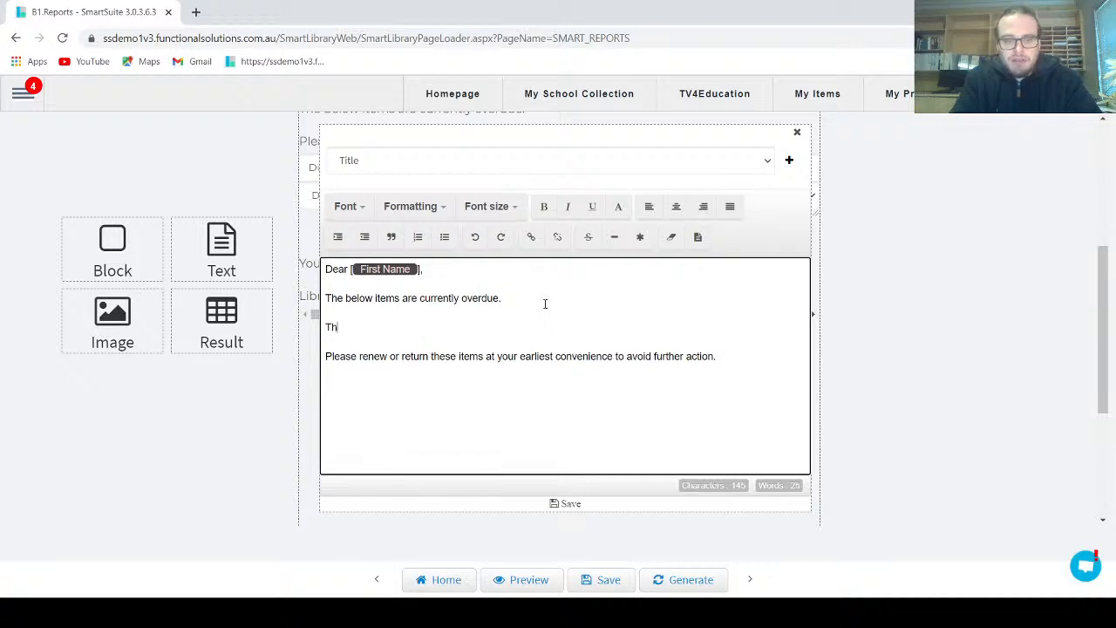
{"action": "type", "text": "is is the first reminder."}
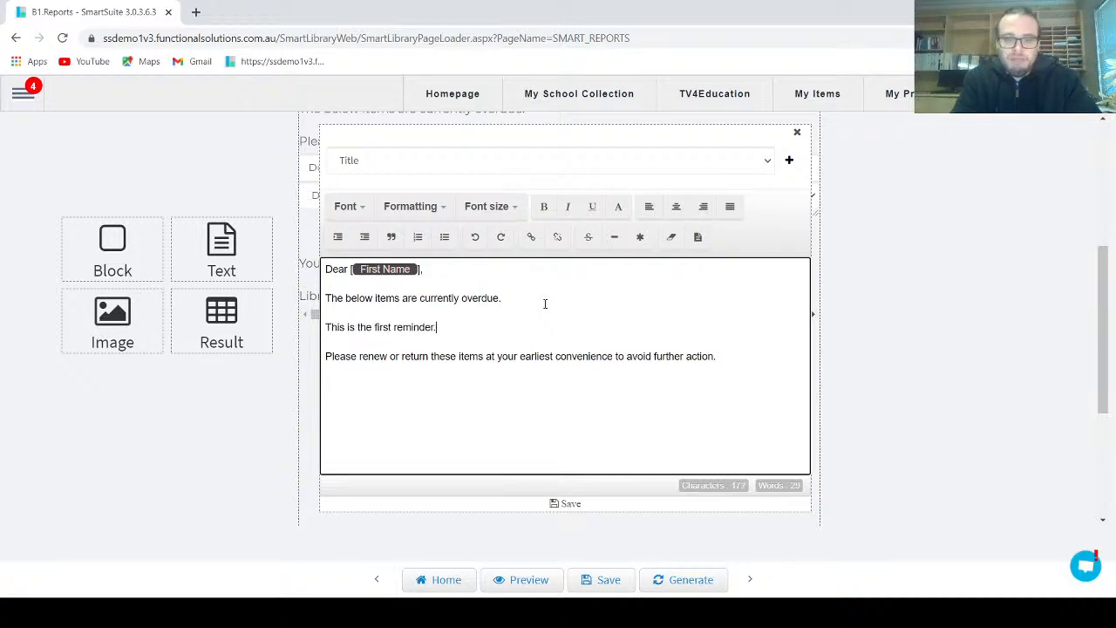
{"action": "left_click", "coordinate": [574, 503]}
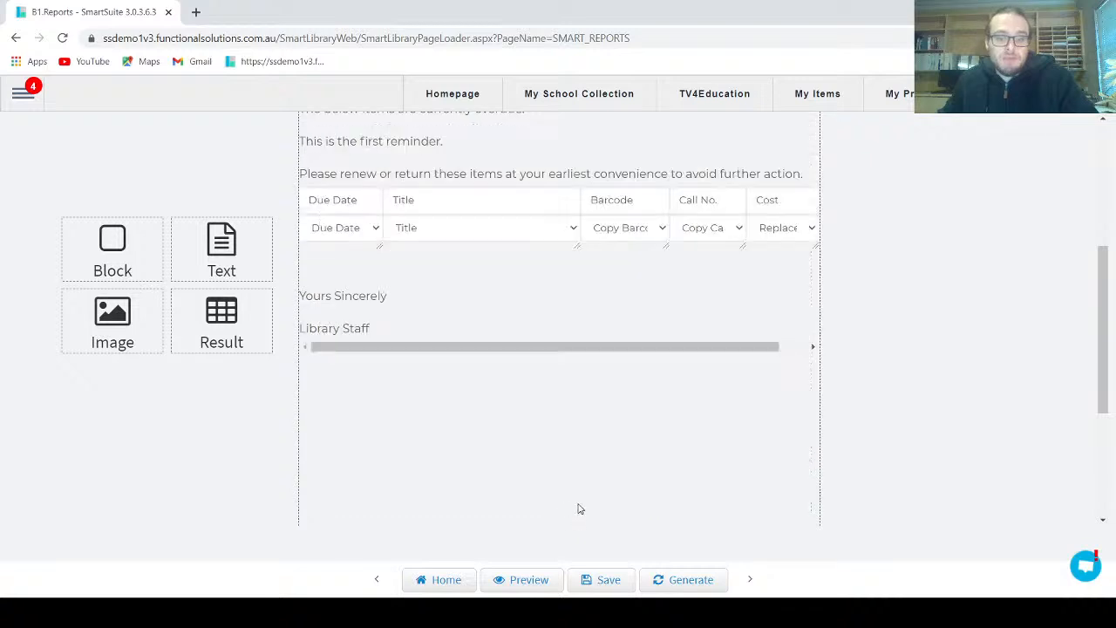
Delete the First Name placeholder from the letter's greeting and insert it again from the available data fields
{"action": "scroll", "coordinate": [586, 471], "scroll_direction": "up", "scroll_amount": 3}
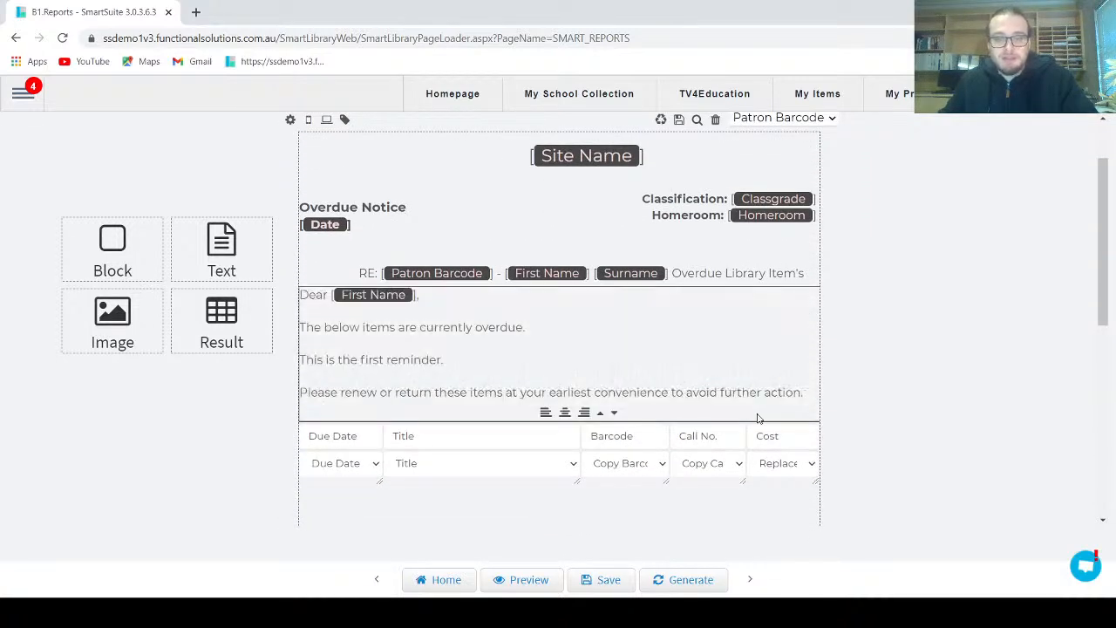
{"action": "scroll", "coordinate": [842, 411], "scroll_direction": "down", "scroll_amount": 1}
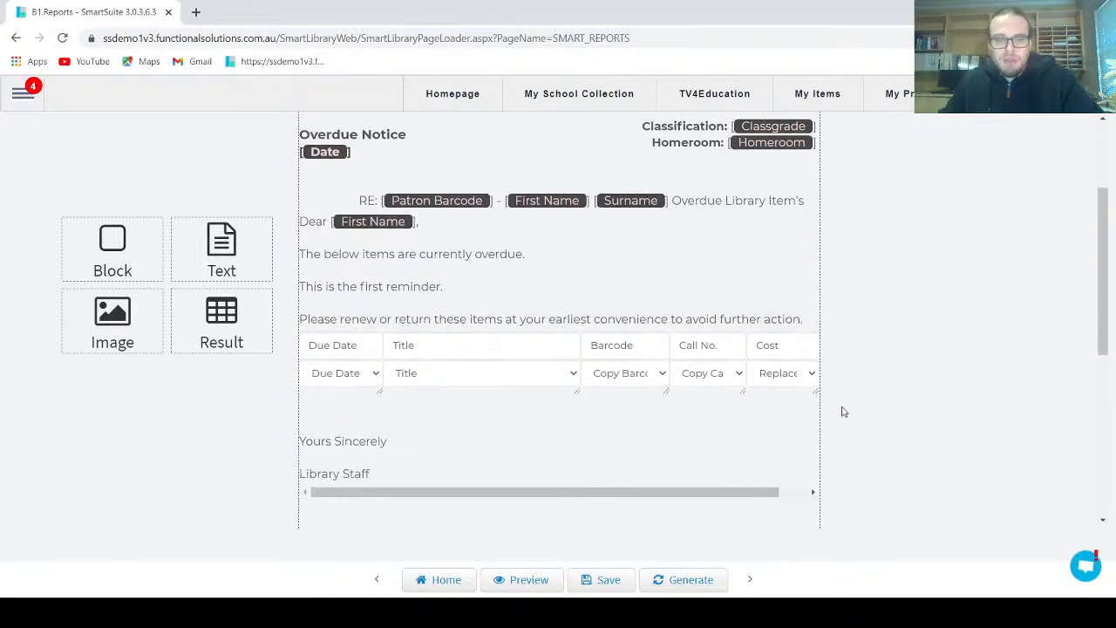
{"action": "scroll", "coordinate": [843, 412], "scroll_direction": "up", "scroll_amount": 1}
{"action": "mouse_move", "coordinate": [648, 392]}
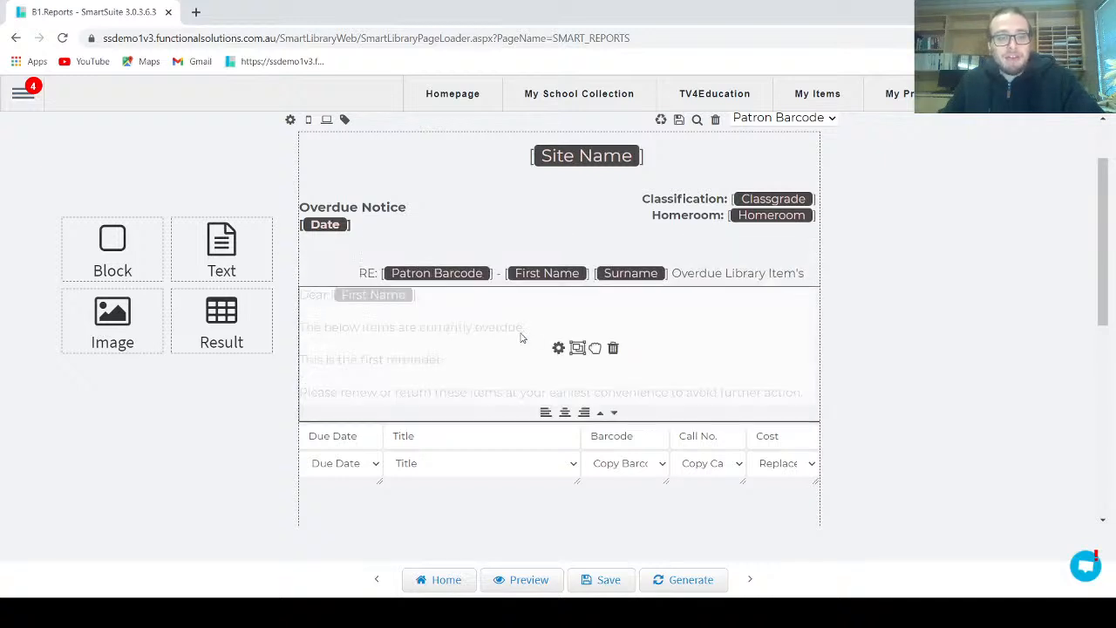
{"action": "left_click", "coordinate": [558, 349]}
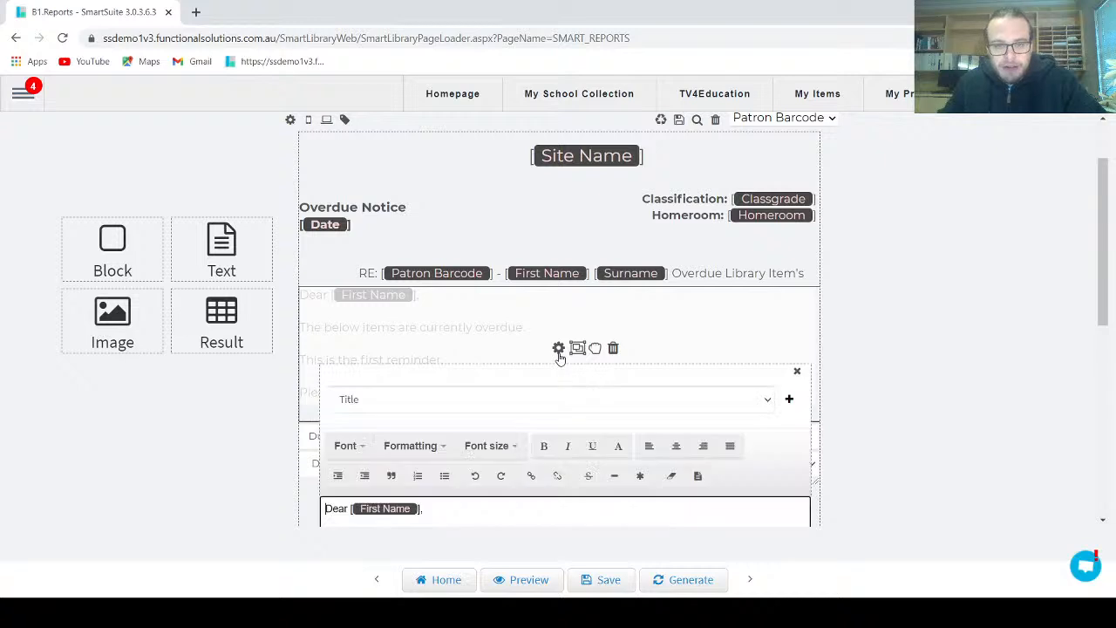
{"action": "scroll", "coordinate": [530, 427], "scroll_direction": "down", "scroll_amount": 2}
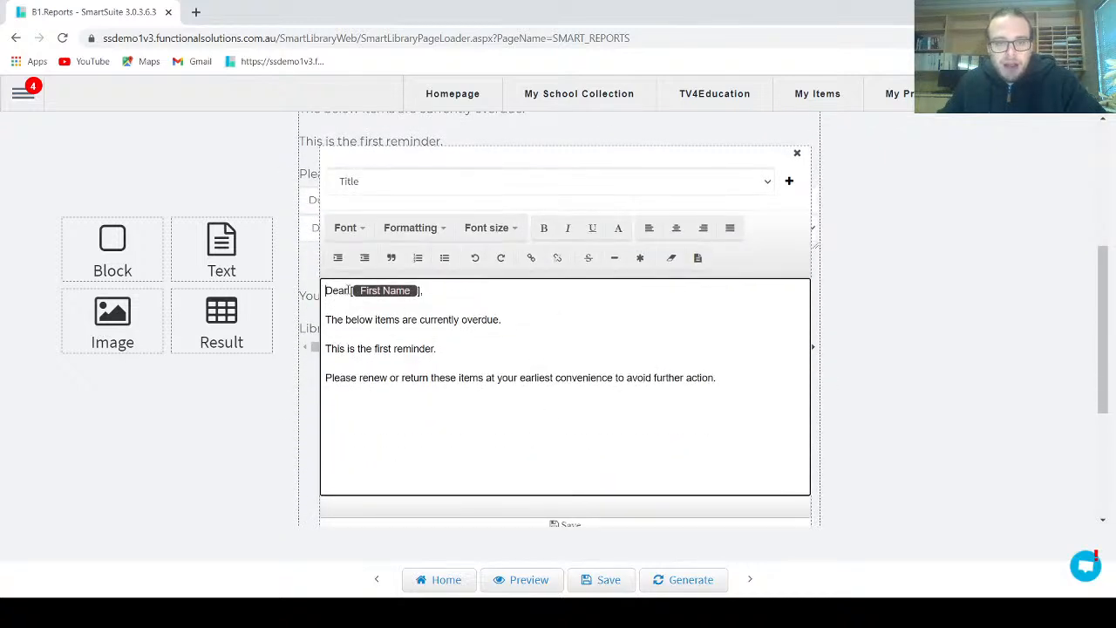
{"action": "left_click_drag", "start_coordinate": [349, 290], "coordinate": [427, 294]}
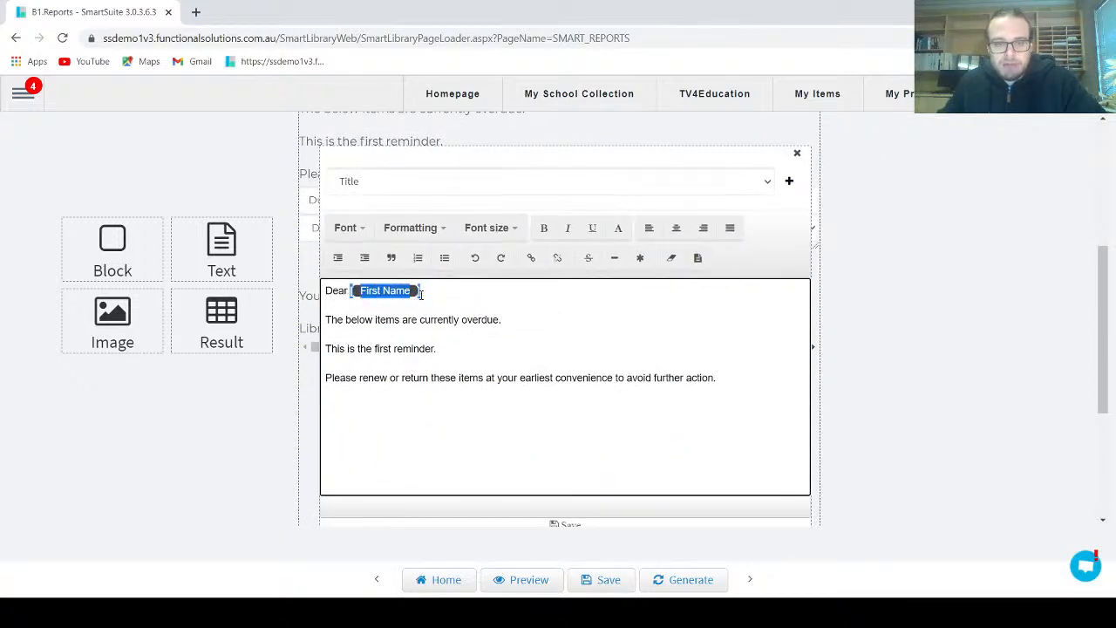
{"action": "key", "text": "BackSpace"}
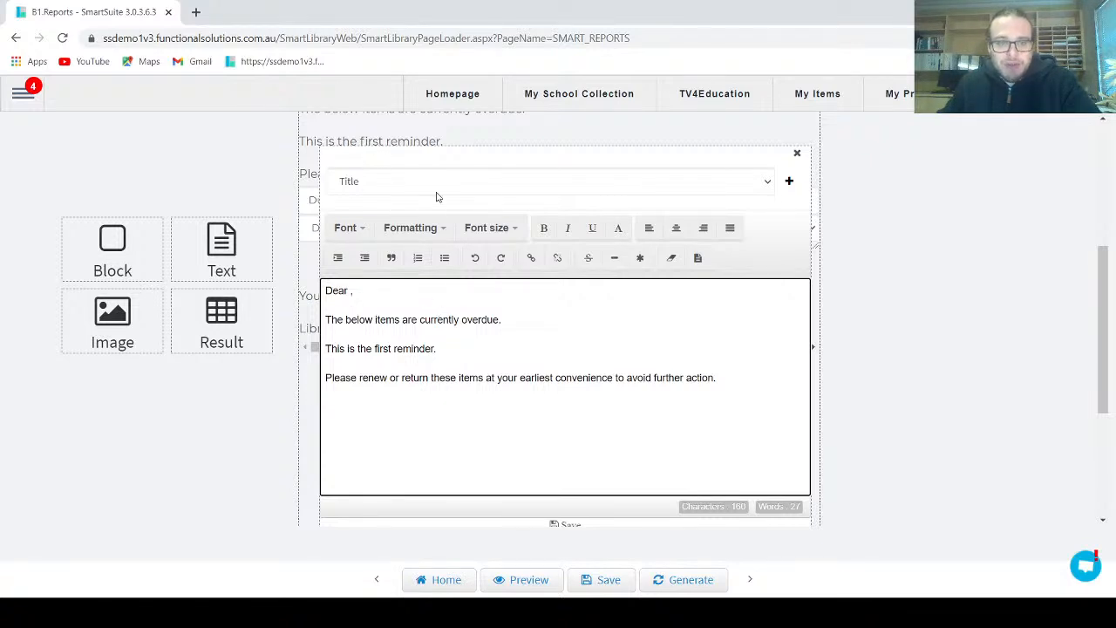
{"action": "left_click", "coordinate": [769, 183]}
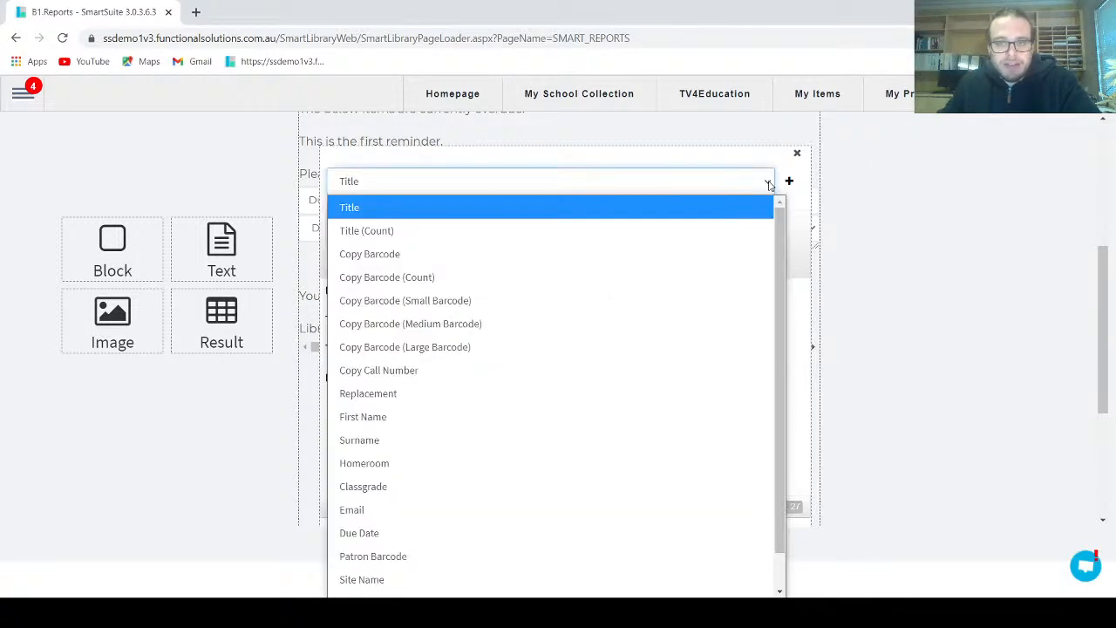
{"action": "left_click_drag", "start_coordinate": [779, 234], "coordinate": [779, 329]}
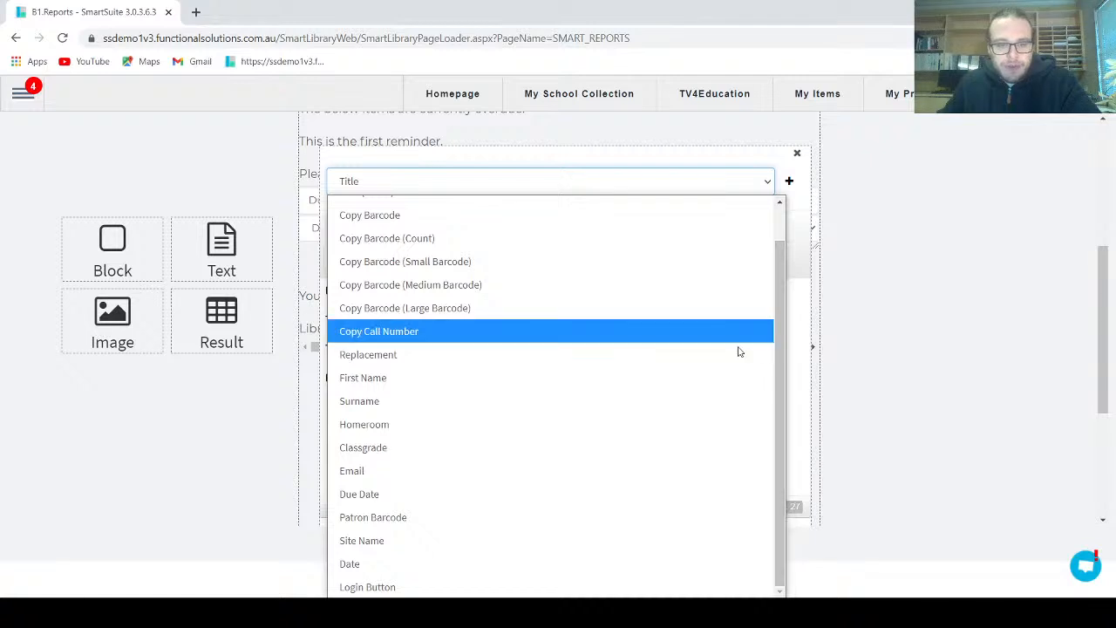
{"action": "left_click", "coordinate": [522, 377]}
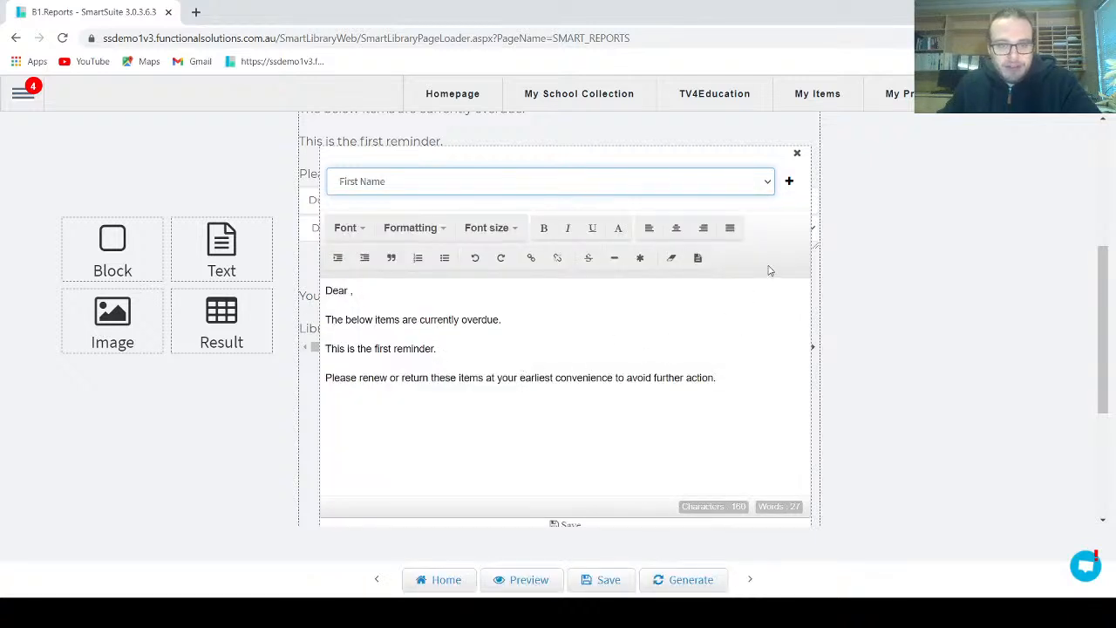
{"action": "left_click", "coordinate": [789, 181]}
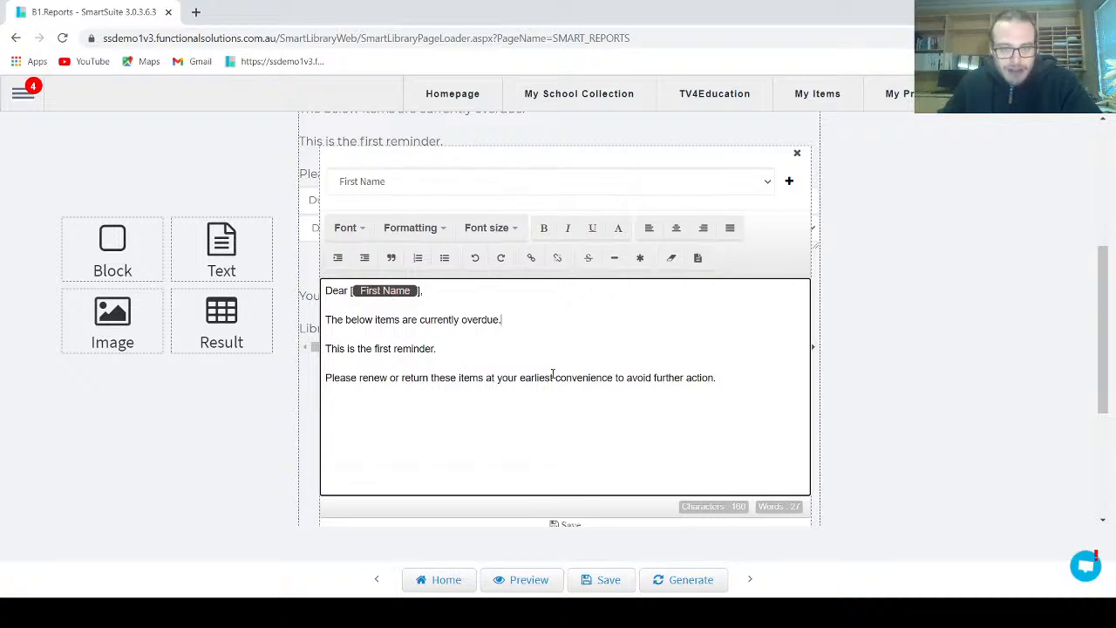
Insert an extra First Name placeholder after "The below items are currently overdue." and remove it again
{"action": "left_click", "coordinate": [789, 182]}
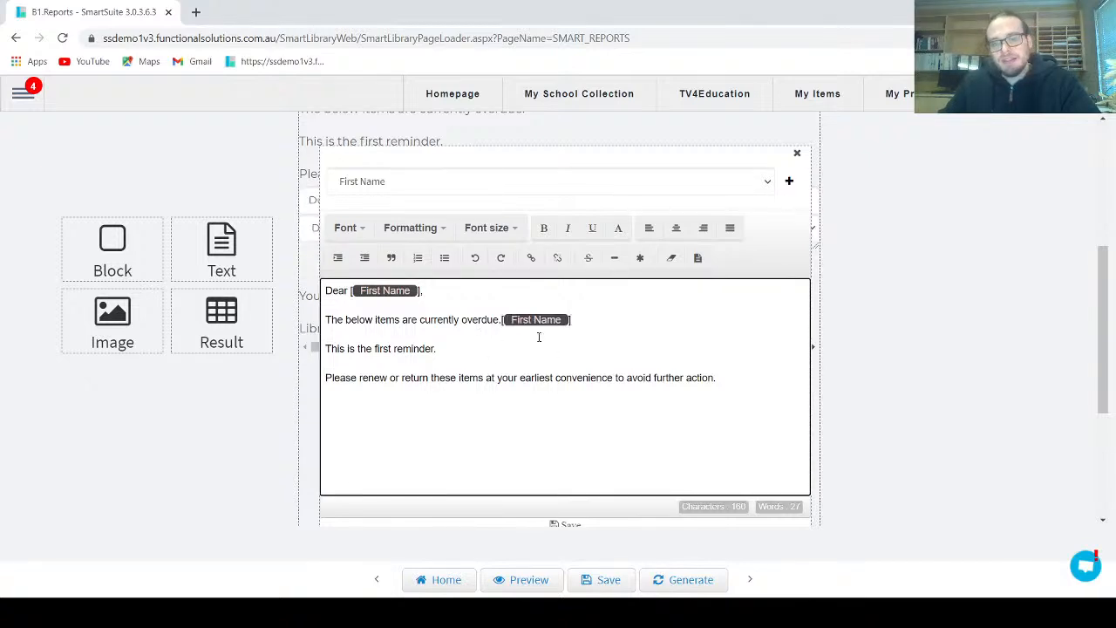
{"action": "left_click_drag", "start_coordinate": [589, 326], "coordinate": [503, 317]}
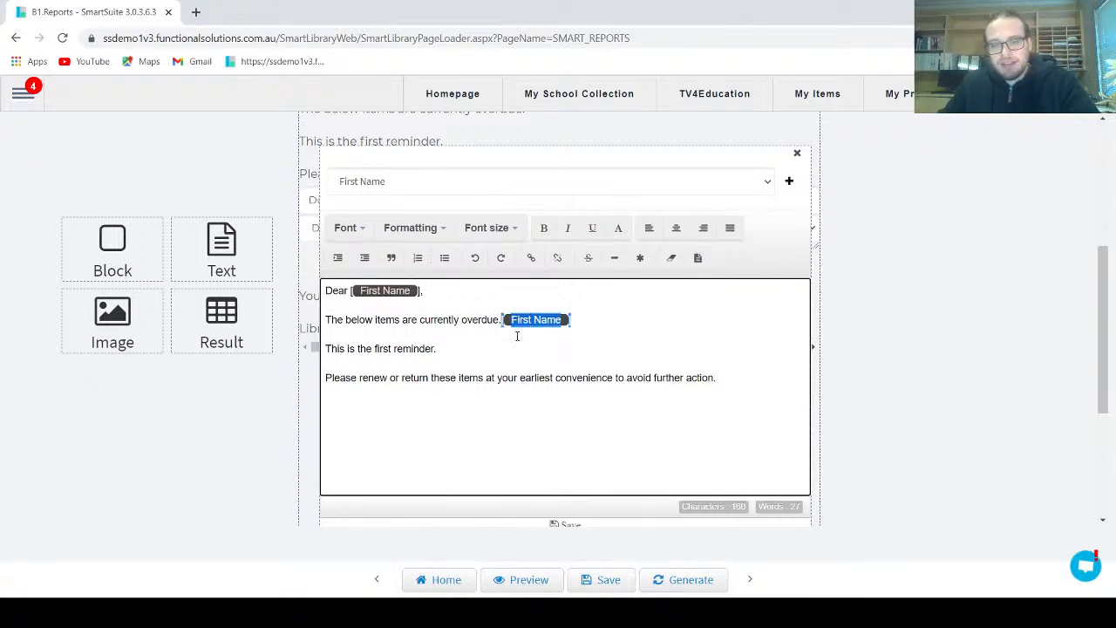
{"action": "key", "text": "BackSpace"}
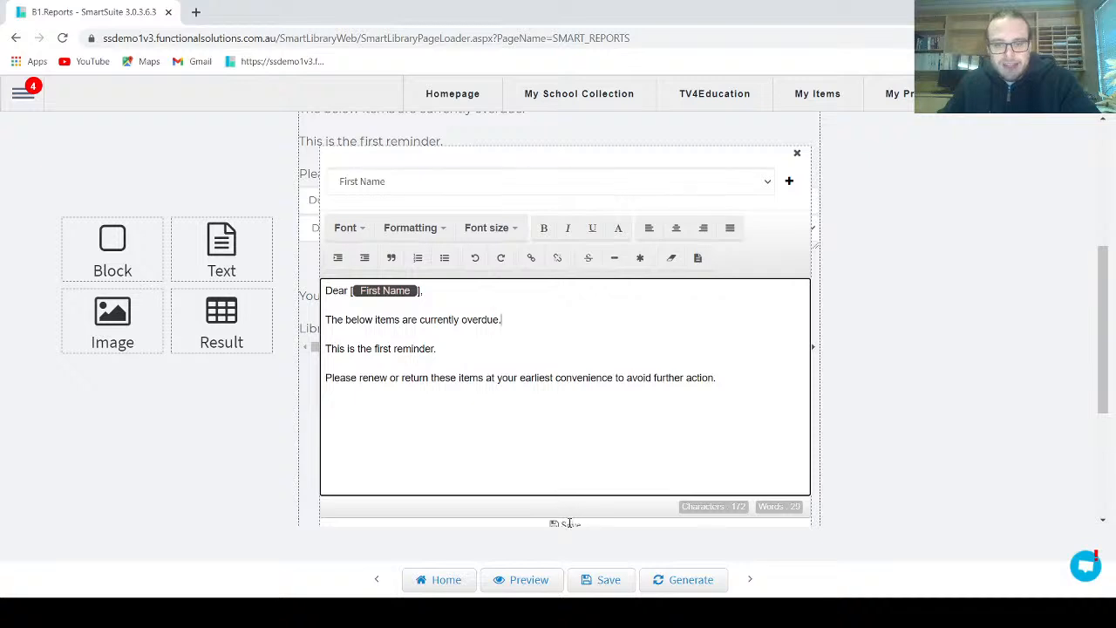
Save the letter's body text and the report template
{"action": "left_click", "coordinate": [568, 523]}
{"action": "scroll", "coordinate": [576, 488], "scroll_direction": "up", "scroll_amount": 5}
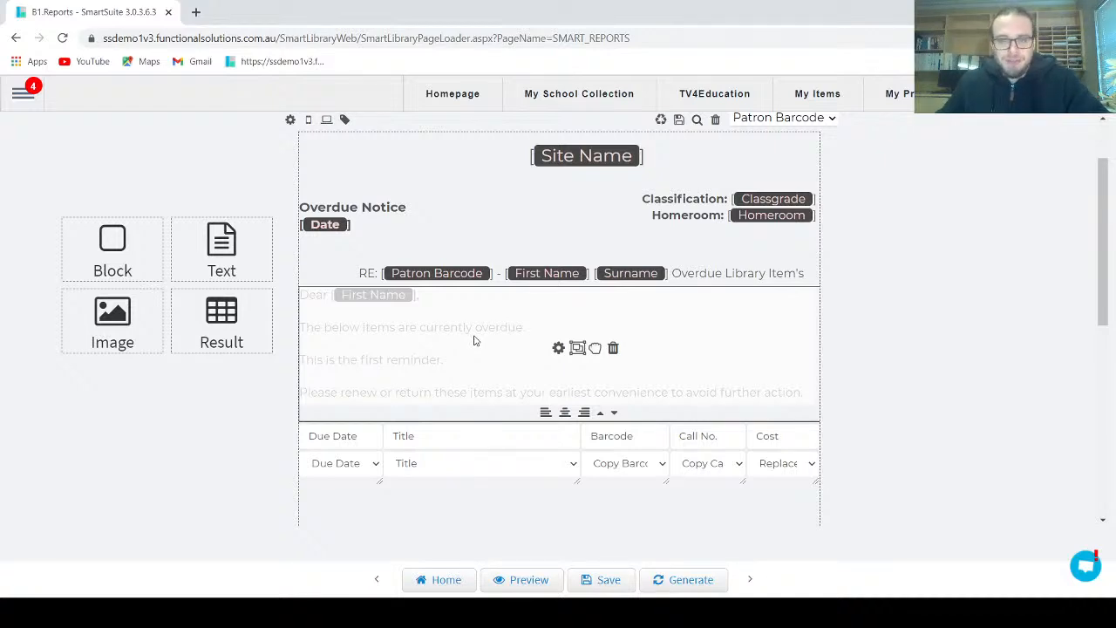
{"action": "left_click", "coordinate": [607, 579]}
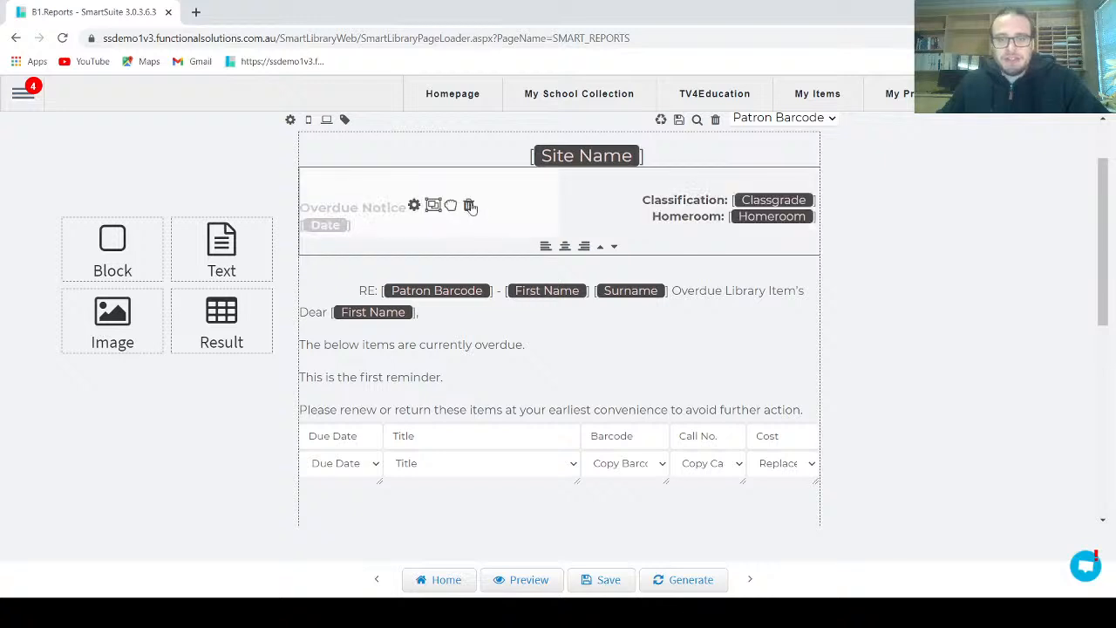
Nudge the overdue notice and classification blocks slightly inward and the overdue item table slightly down, and save the template
{"action": "mouse_move", "coordinate": [451, 206]}
{"action": "left_mouse_down"}
{"action": "mouse_move", "coordinate": [474, 210]}
{"action": "mouse_move", "coordinate": [460, 210]}
{"action": "left_mouse_up"}
{"action": "left_click_drag", "start_coordinate": [692, 206], "coordinate": [683, 206]}
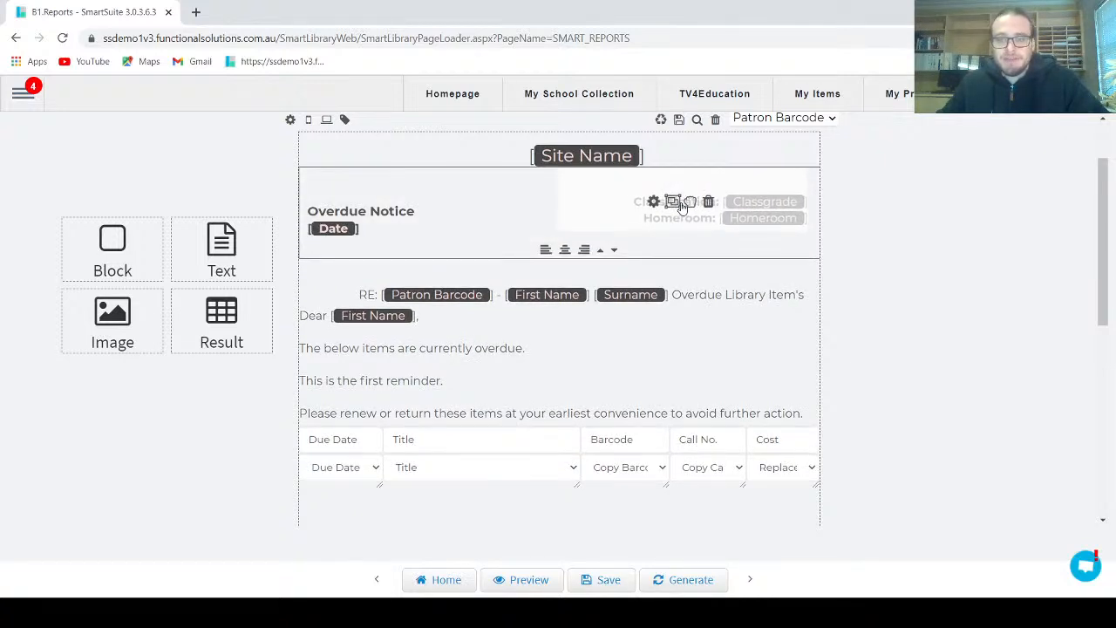
{"action": "scroll", "coordinate": [596, 342], "scroll_direction": "down", "scroll_amount": 1}
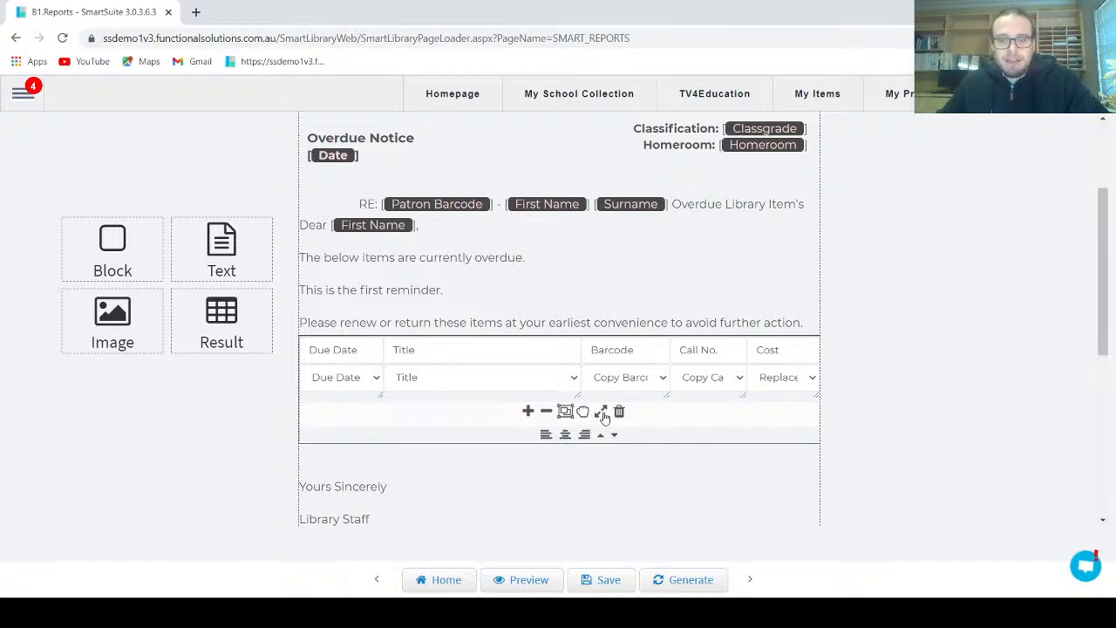
{"action": "left_click_drag", "start_coordinate": [582, 410], "coordinate": [583, 433]}
{"action": "scroll", "coordinate": [671, 392], "scroll_direction": "down", "scroll_amount": 1}
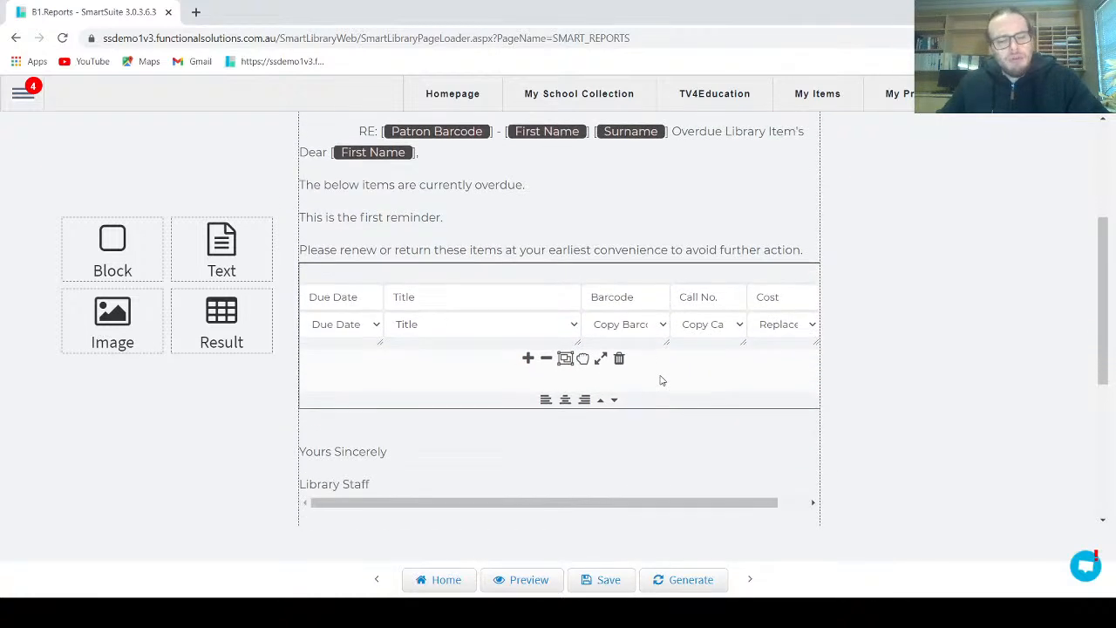
{"action": "left_click", "coordinate": [613, 580]}
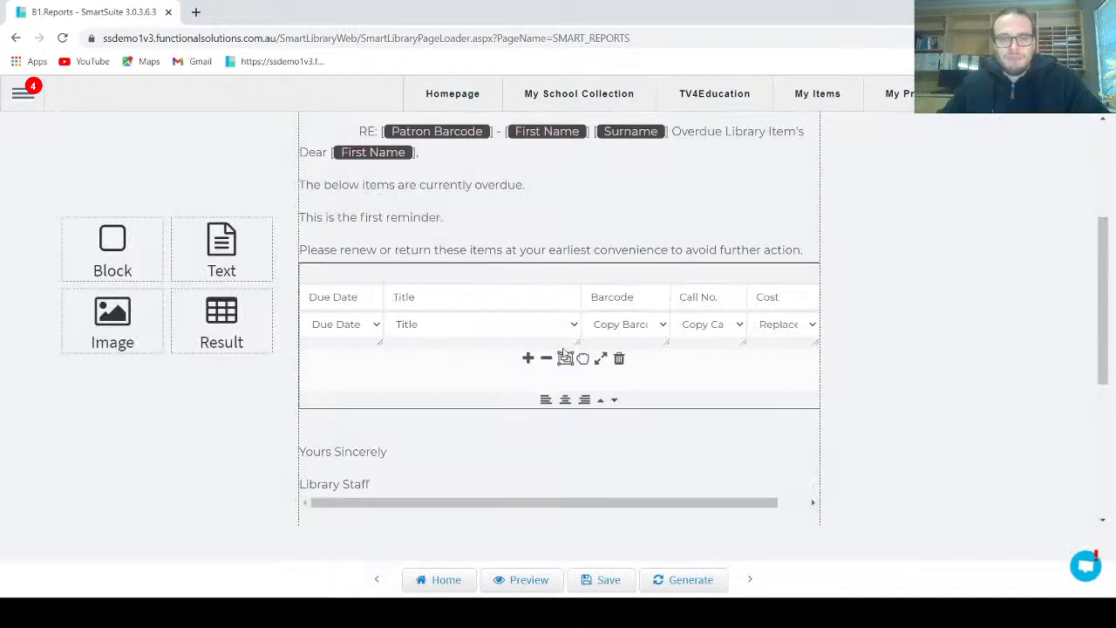
Delete the "Yours Sincerely, Library Staff" sign-off block from the letter and confirm the removal
{"action": "scroll", "coordinate": [488, 333], "scroll_direction": "up", "scroll_amount": 2}
{"action": "scroll", "coordinate": [488, 333], "scroll_direction": "down", "scroll_amount": 2}
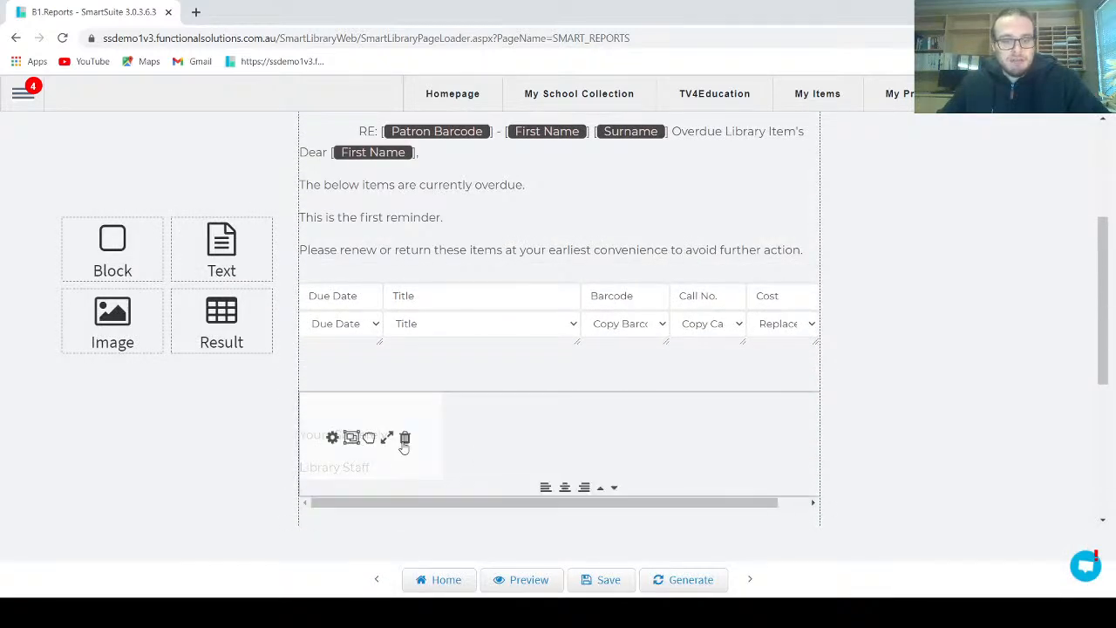
{"action": "left_click", "coordinate": [404, 436]}
{"action": "left_click", "coordinate": [629, 119]}
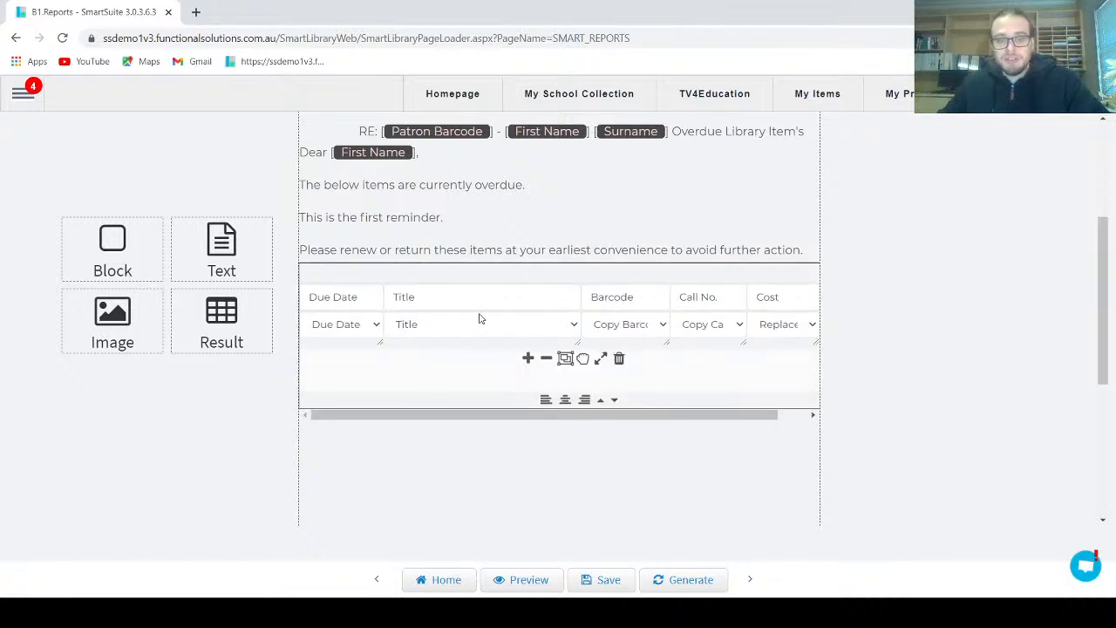
Add a new text block in the empty section directly beneath the overdue item table
{"action": "left_click", "coordinate": [615, 403]}
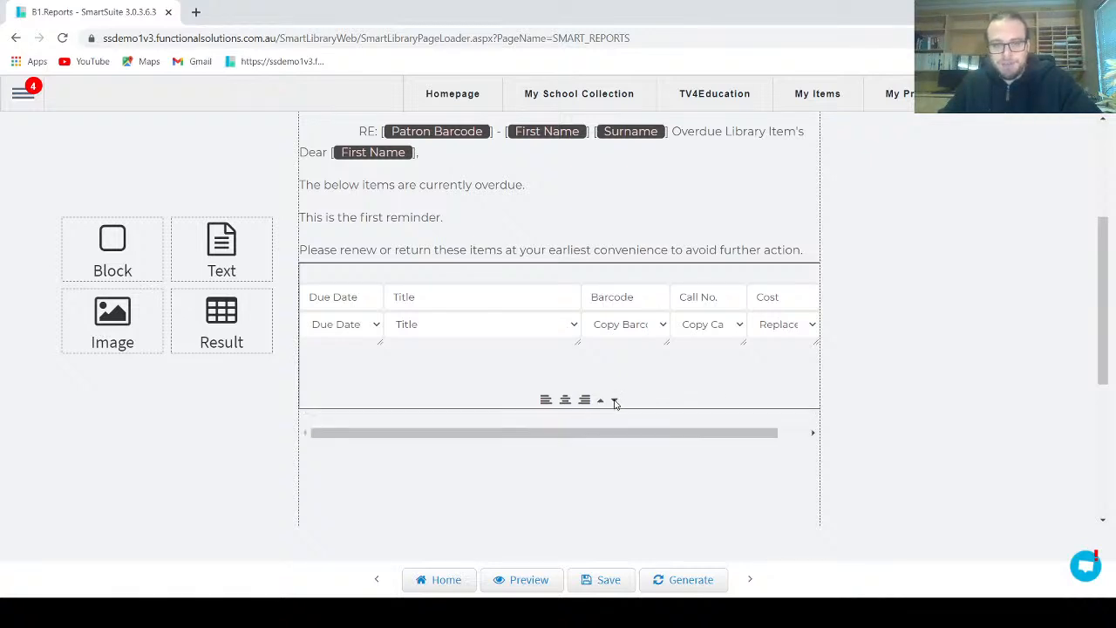
{"action": "mouse_move", "coordinate": [728, 403]}
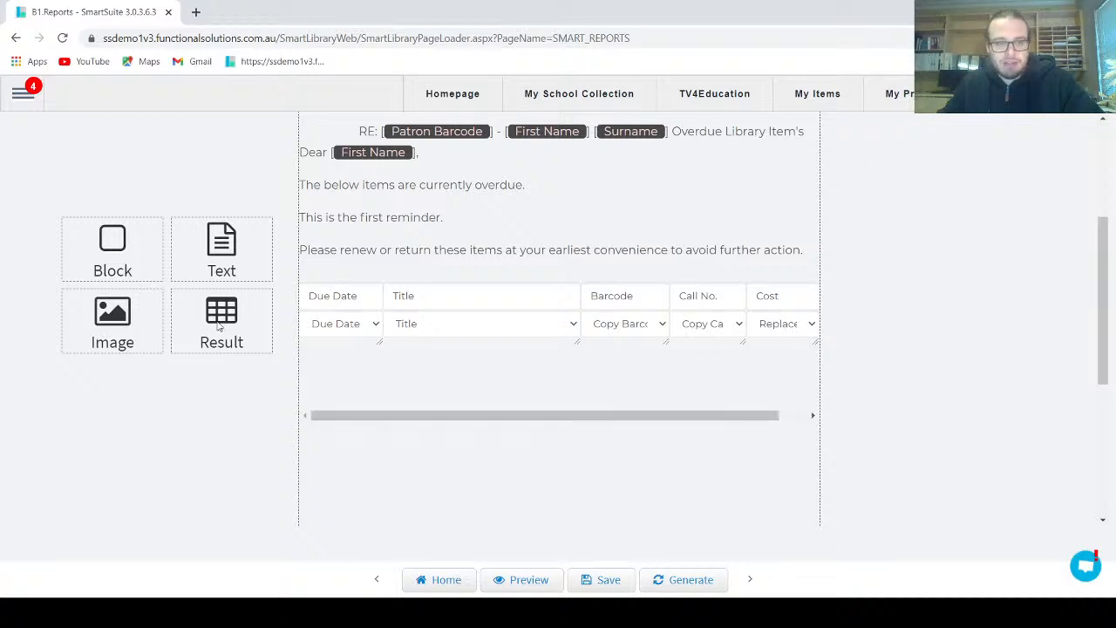
{"action": "left_click_drag", "start_coordinate": [227, 252], "coordinate": [391, 406]}
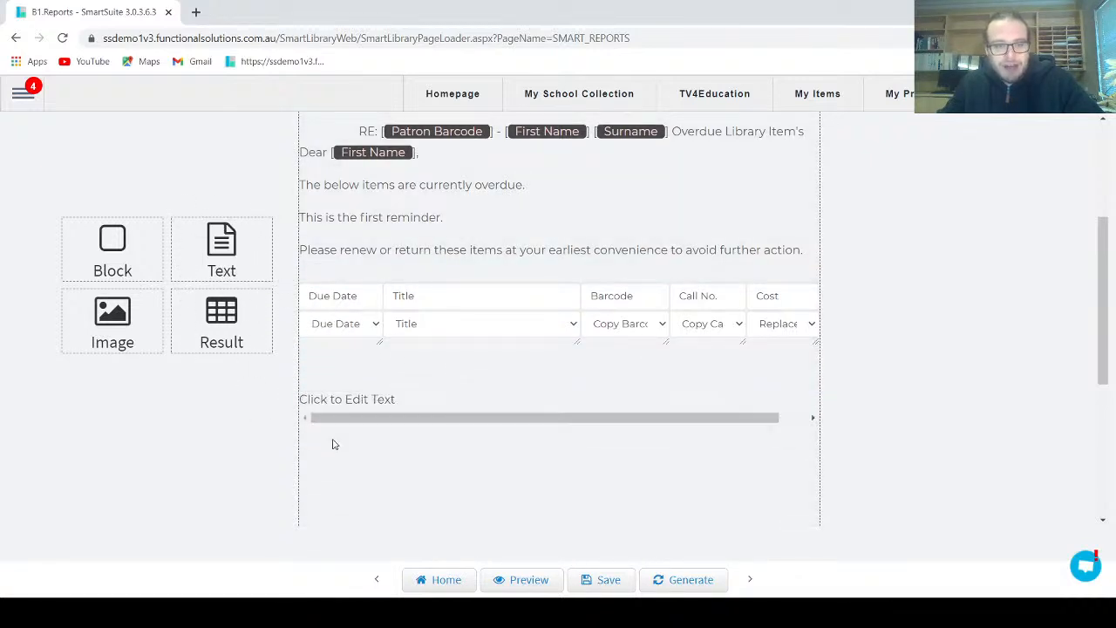
Replace the new block's text with "Yours sincerely," and "Library Staff" on separate lines, and save the text and the template
{"action": "left_click", "coordinate": [338, 407]}
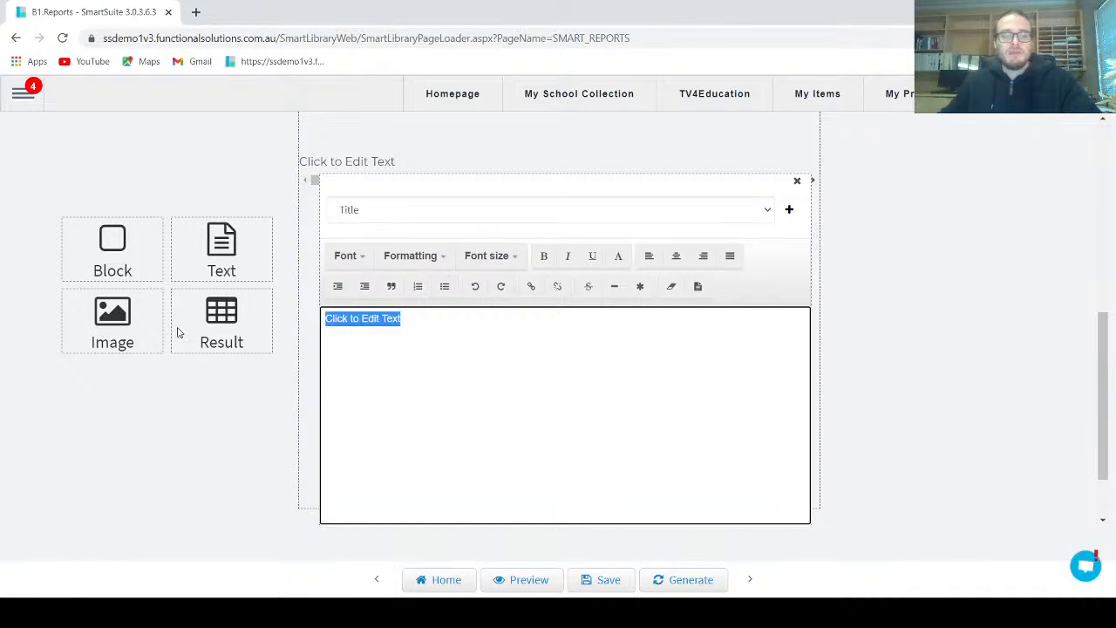
{"action": "type", "text": "Yours sincerely,"}
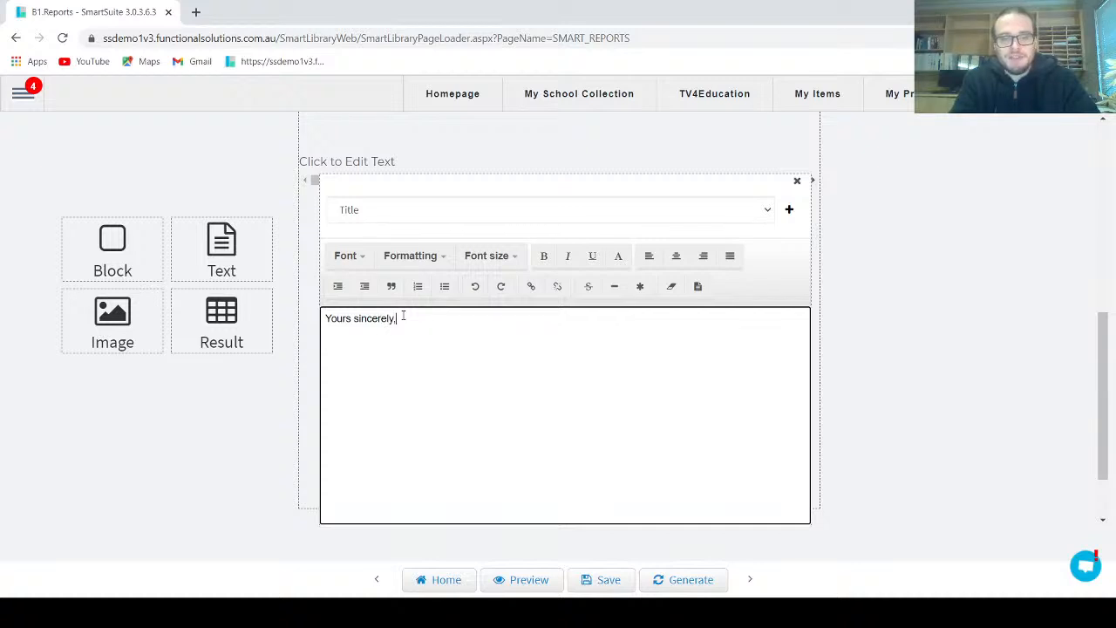
{"action": "type", "text": "Jjaco"}
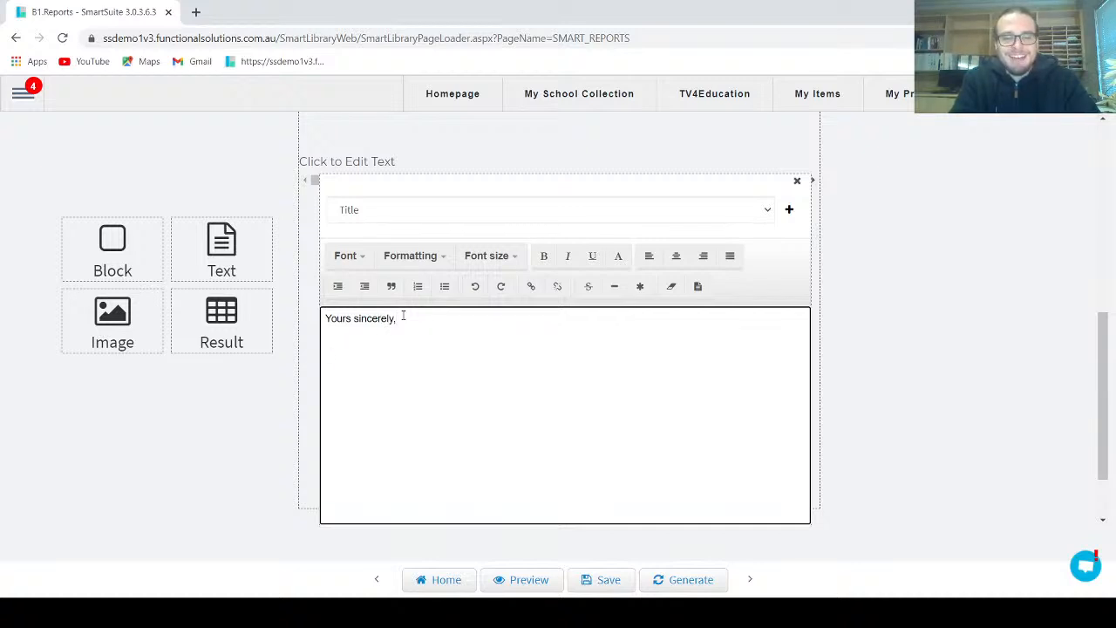
{"action": "type", "text": "taff"}
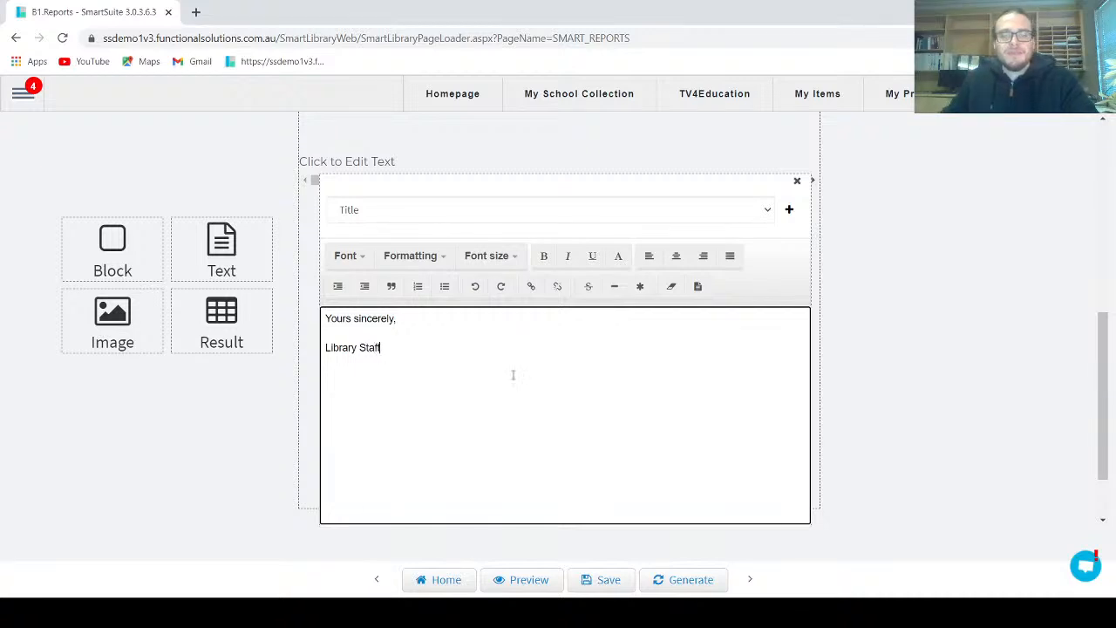
{"action": "scroll", "coordinate": [572, 506], "scroll_direction": "down", "scroll_amount": 1}
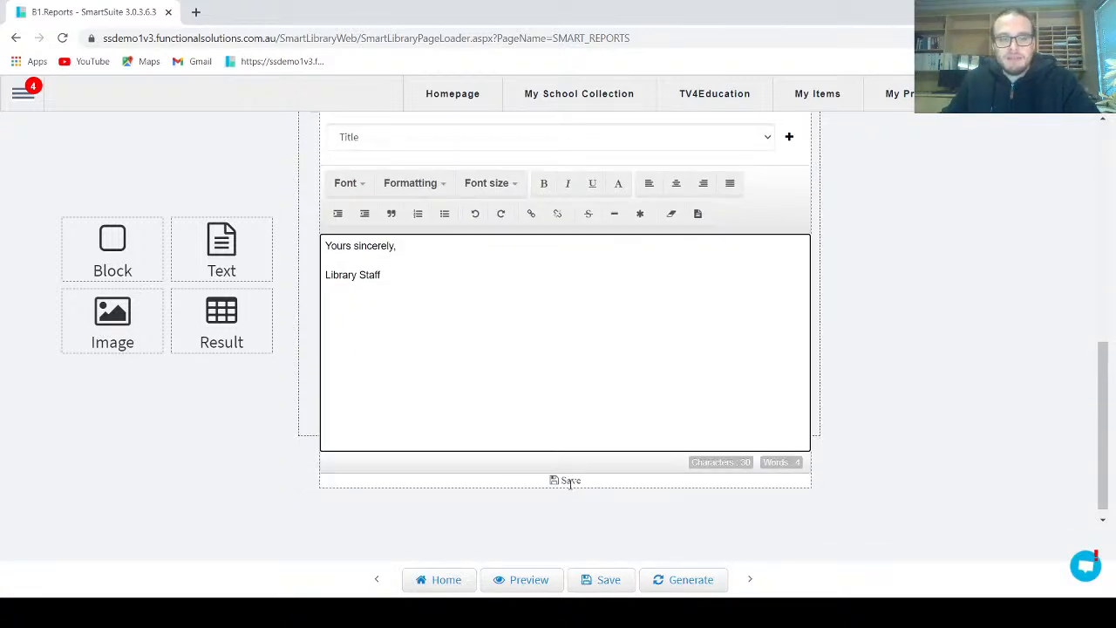
{"action": "left_click", "coordinate": [571, 481]}
{"action": "scroll", "coordinate": [578, 391], "scroll_direction": "up", "scroll_amount": 3}
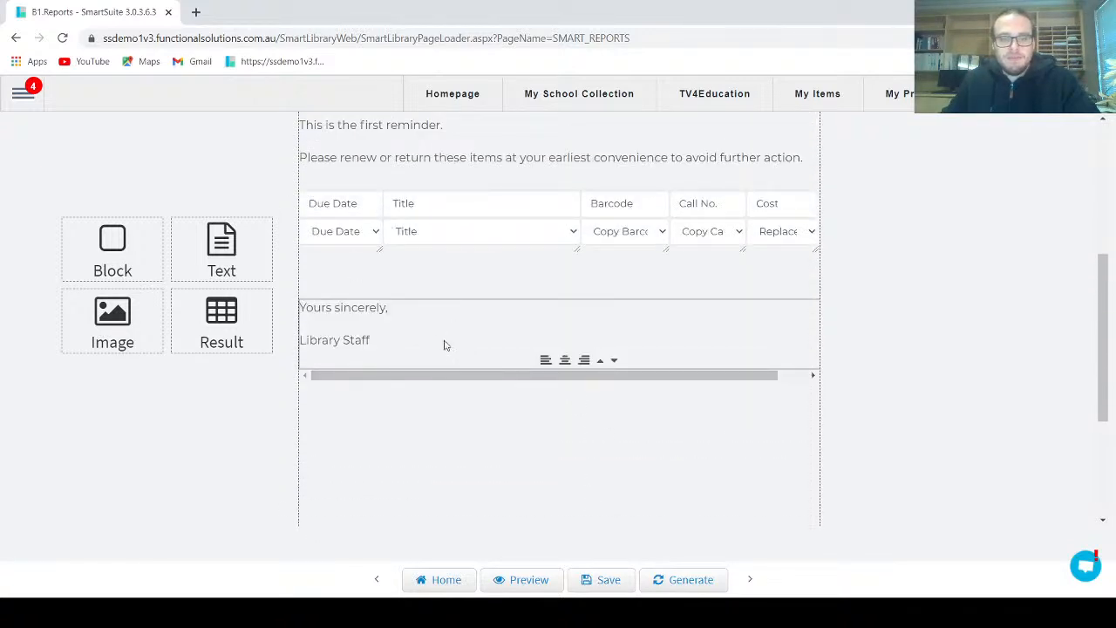
{"action": "scroll", "coordinate": [441, 453], "scroll_direction": "up", "scroll_amount": 2}
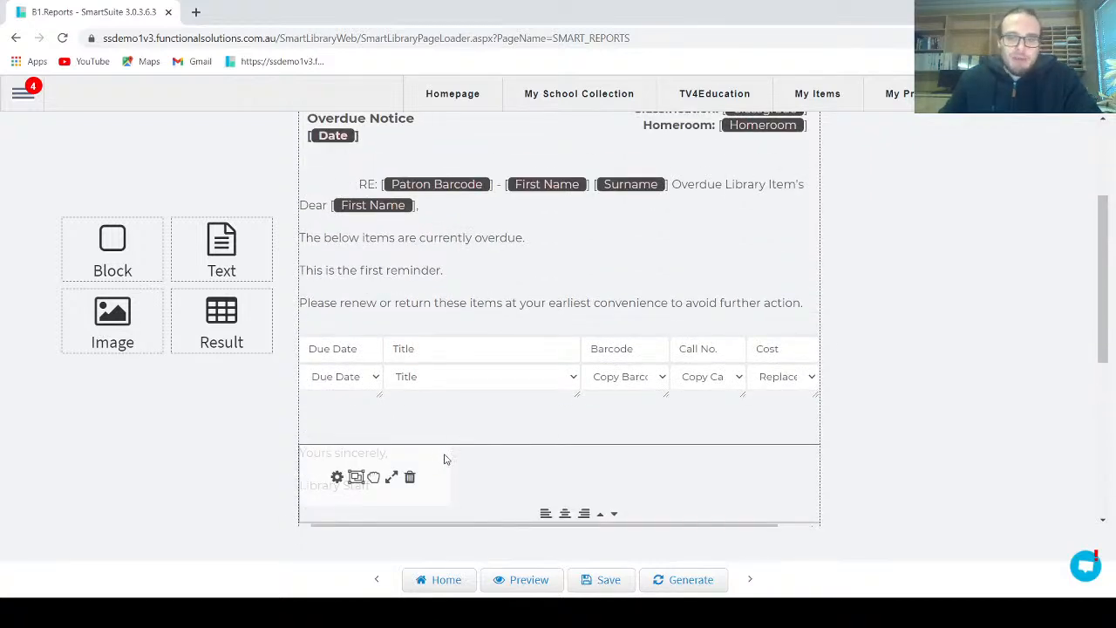
{"action": "scroll", "coordinate": [440, 456], "scroll_direction": "up", "scroll_amount": 1}
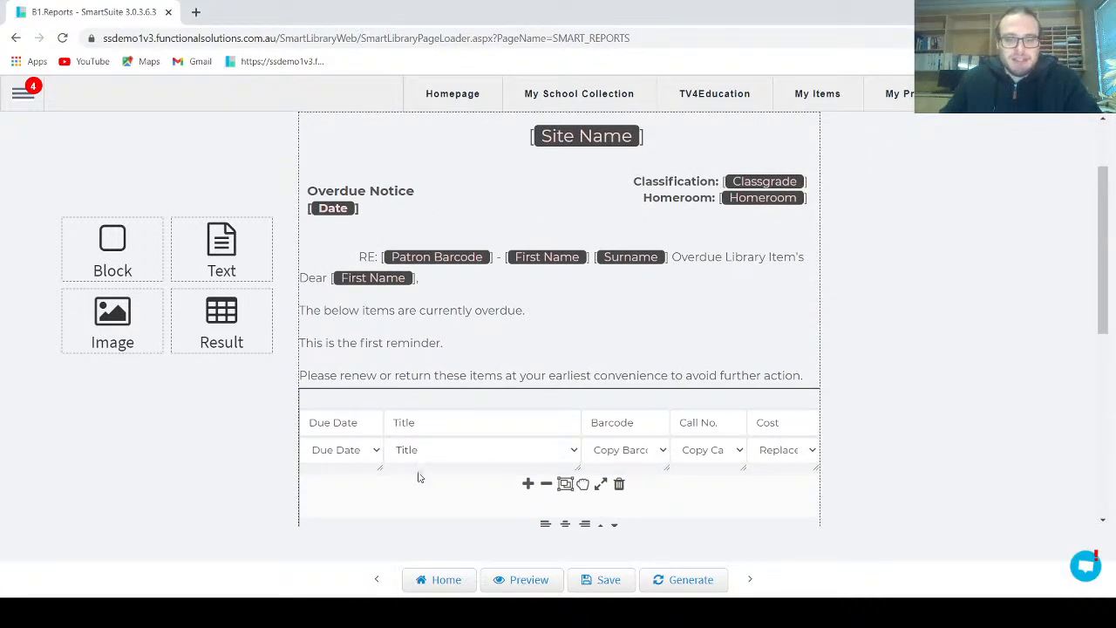
{"action": "left_click", "coordinate": [616, 588]}
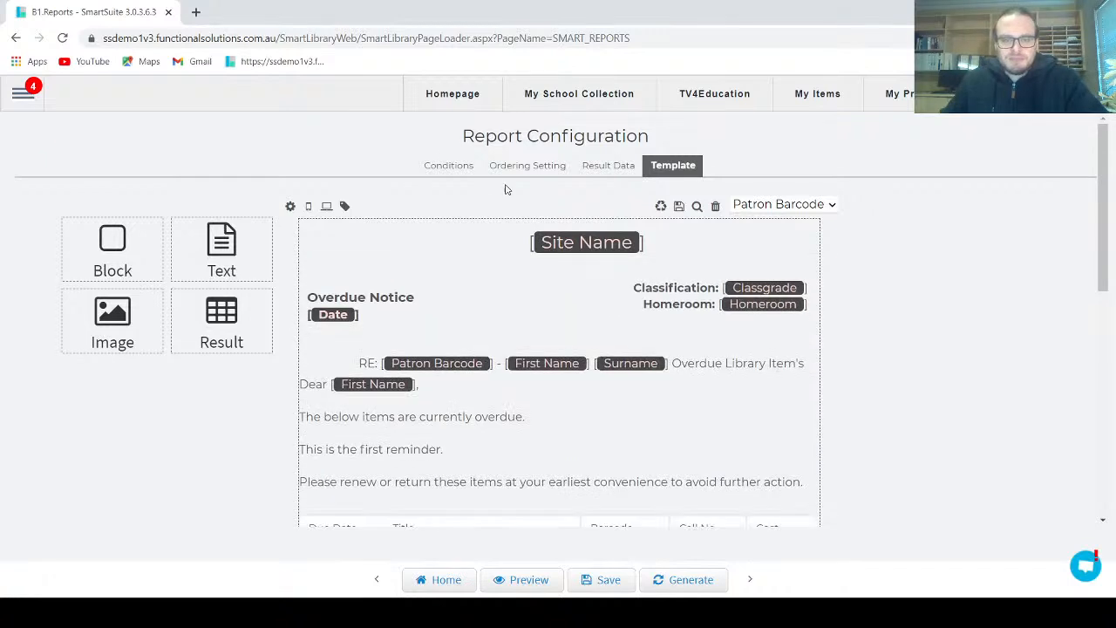
Change the report's first condition from Classgrade to Patron Barcode with the Include List operator
{"action": "left_click", "coordinate": [463, 167]}
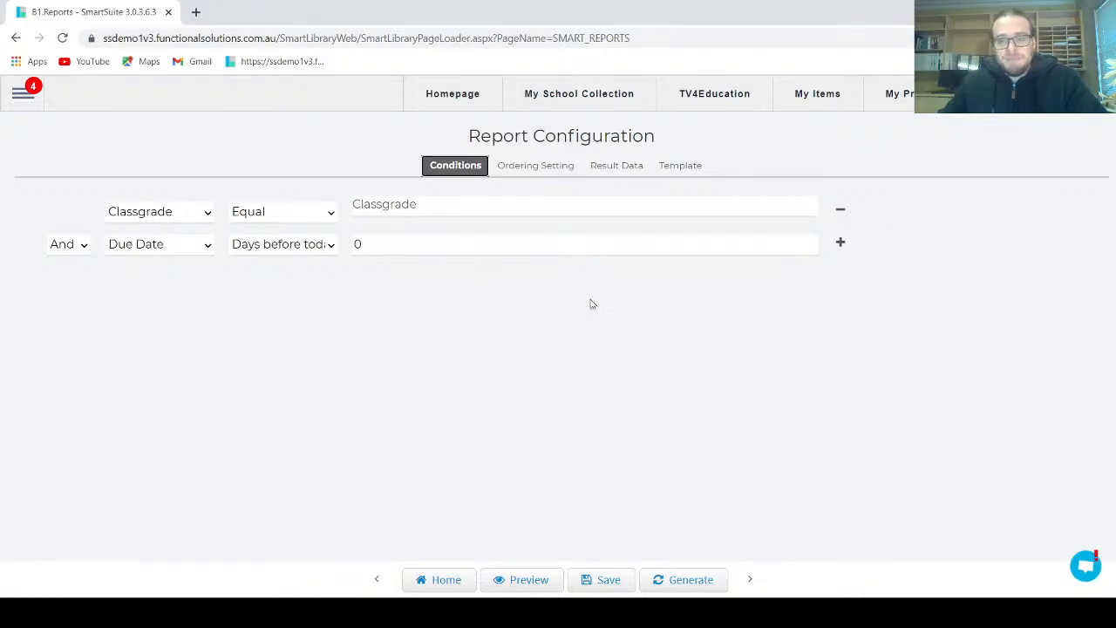
{"action": "left_click", "coordinate": [164, 214]}
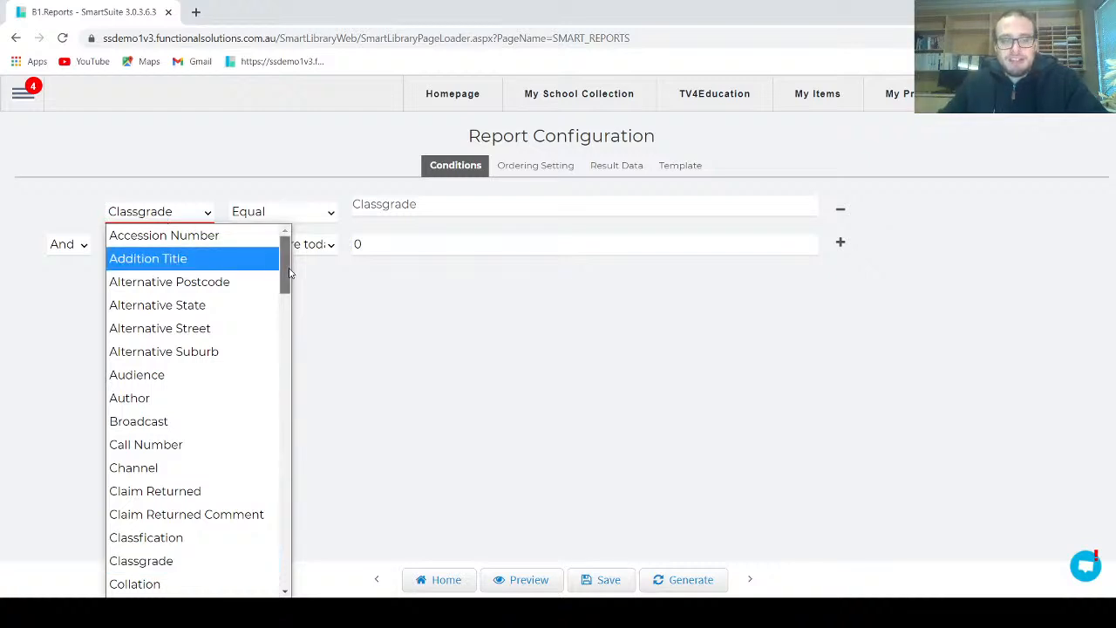
{"action": "left_click_drag", "start_coordinate": [289, 273], "coordinate": [254, 491]}
{"action": "left_click", "coordinate": [199, 459]}
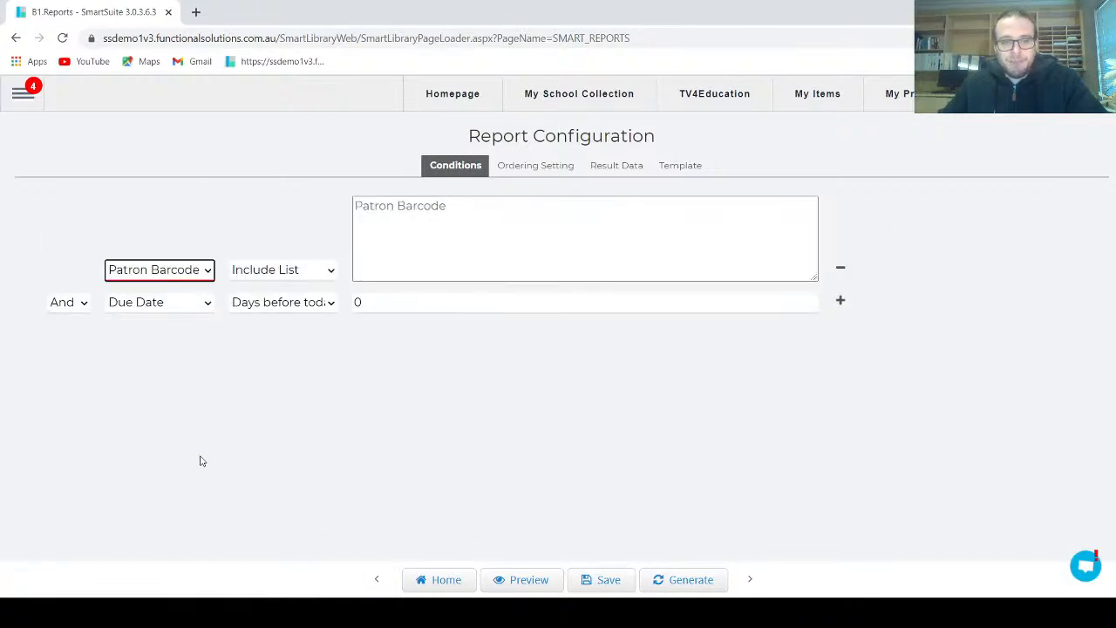
{"action": "left_click", "coordinate": [310, 272]}
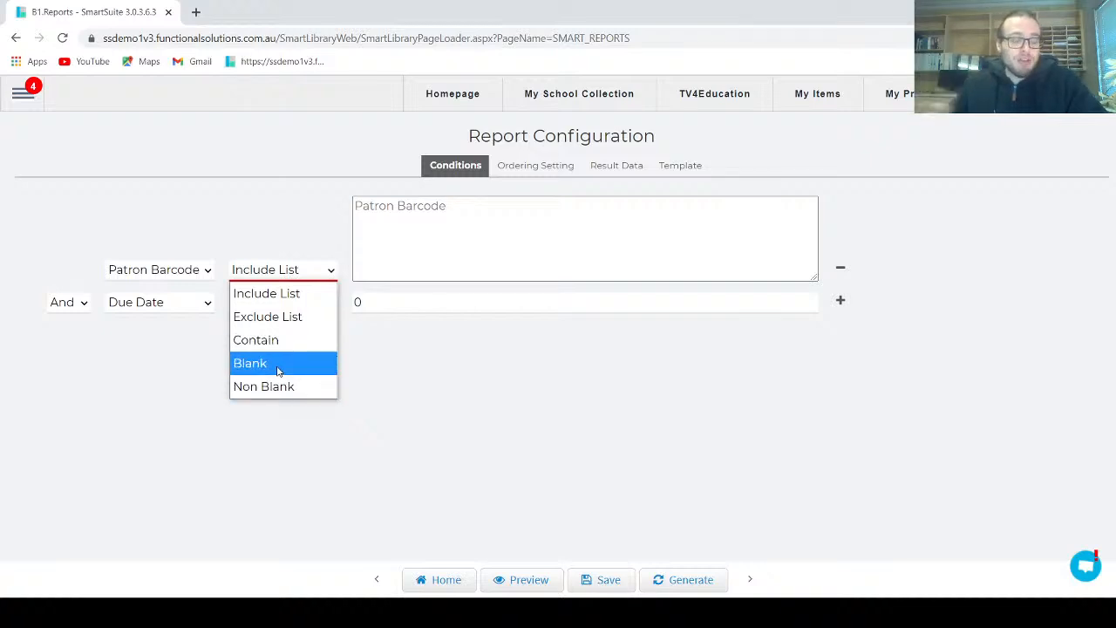
{"action": "left_click", "coordinate": [301, 295]}
Paste the copied patron barcode into the Patron Barcode include list and save the report configuration
{"action": "key", "text": "alt+Tab"}
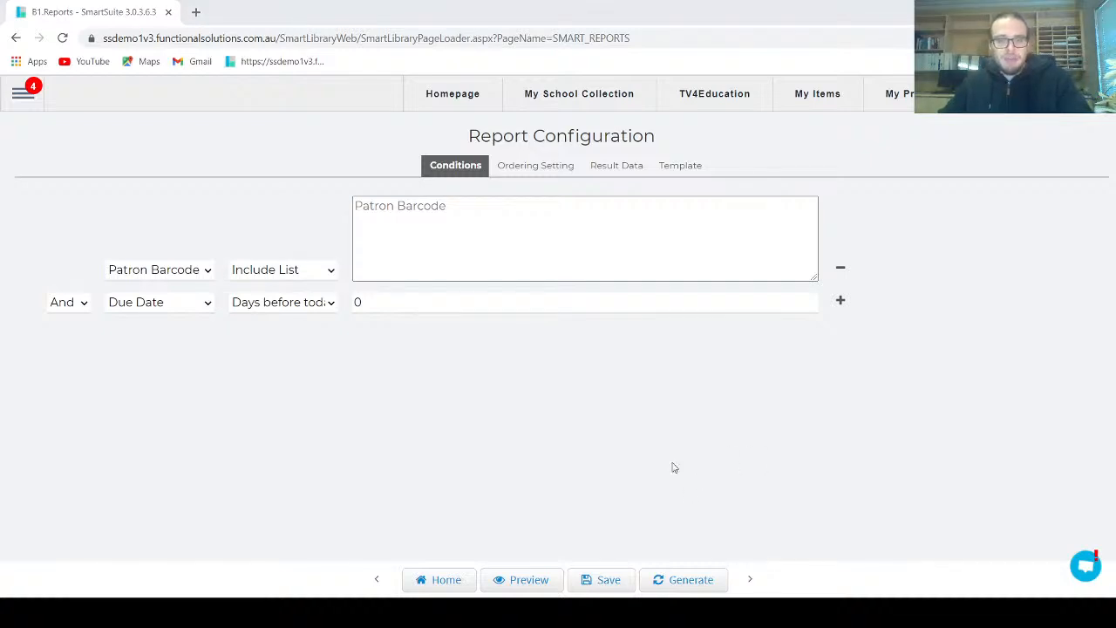
{"action": "left_click", "coordinate": [543, 229]}
{"action": "type", "text": "168655.01"}
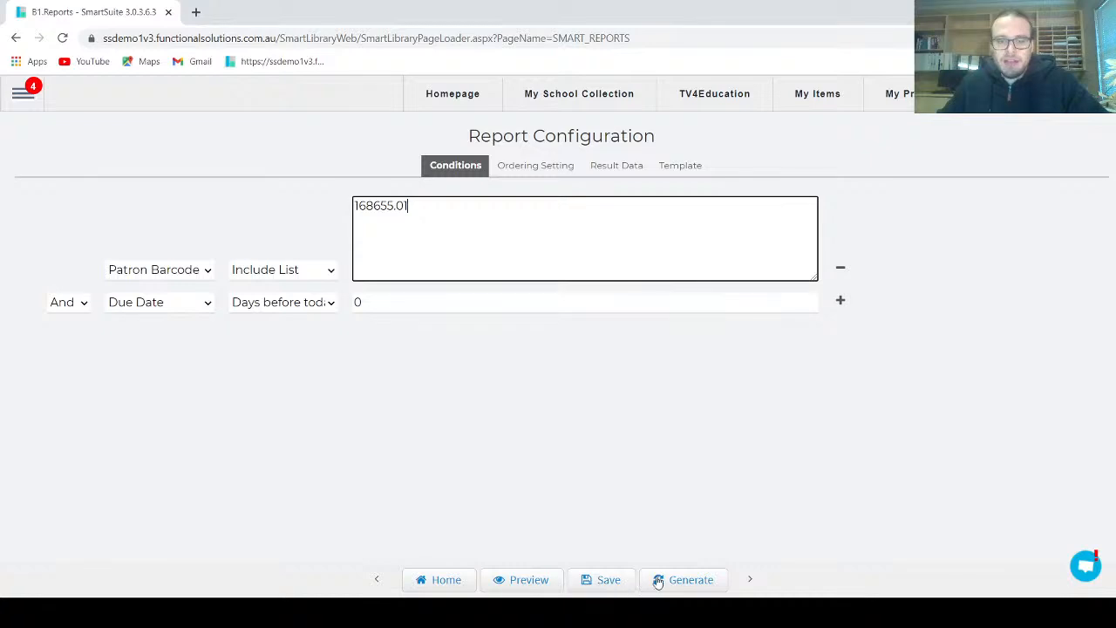
{"action": "left_click", "coordinate": [614, 587]}
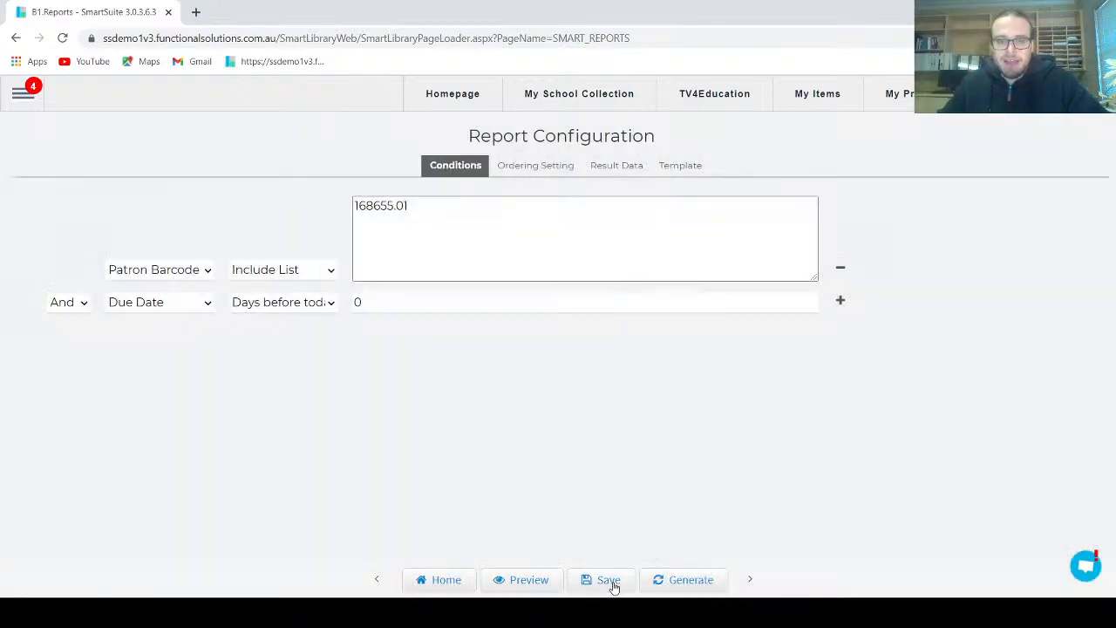
Generate the Overdues Letter First Notice Term 4 report and review the letter from its heading through the overdue item table
{"action": "left_click", "coordinate": [692, 582]}
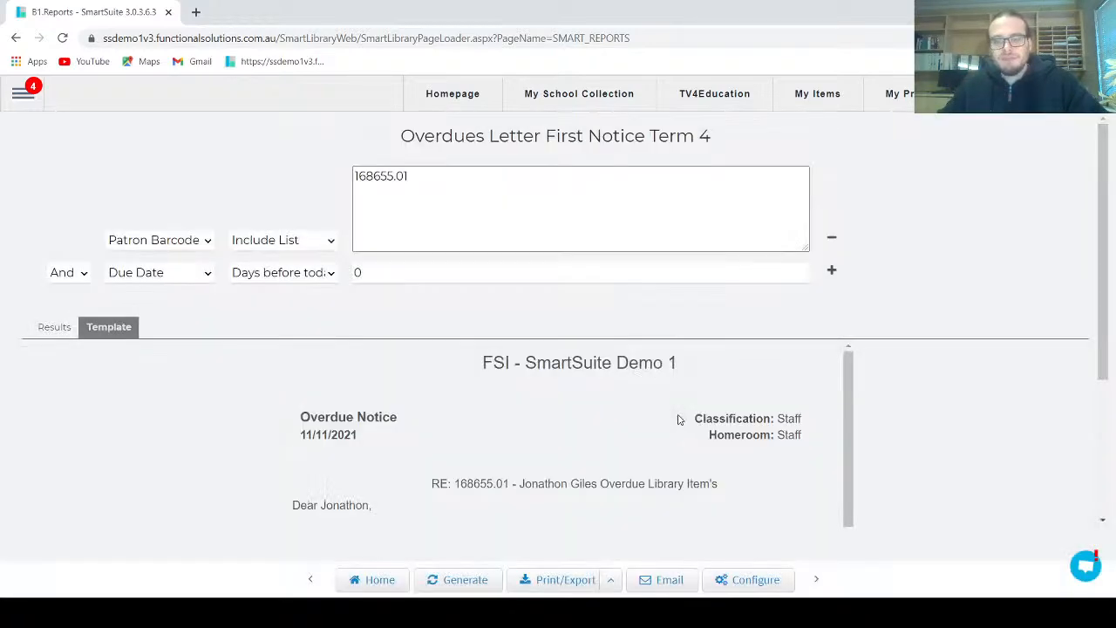
{"action": "scroll", "coordinate": [861, 381], "scroll_direction": "down", "scroll_amount": 2}
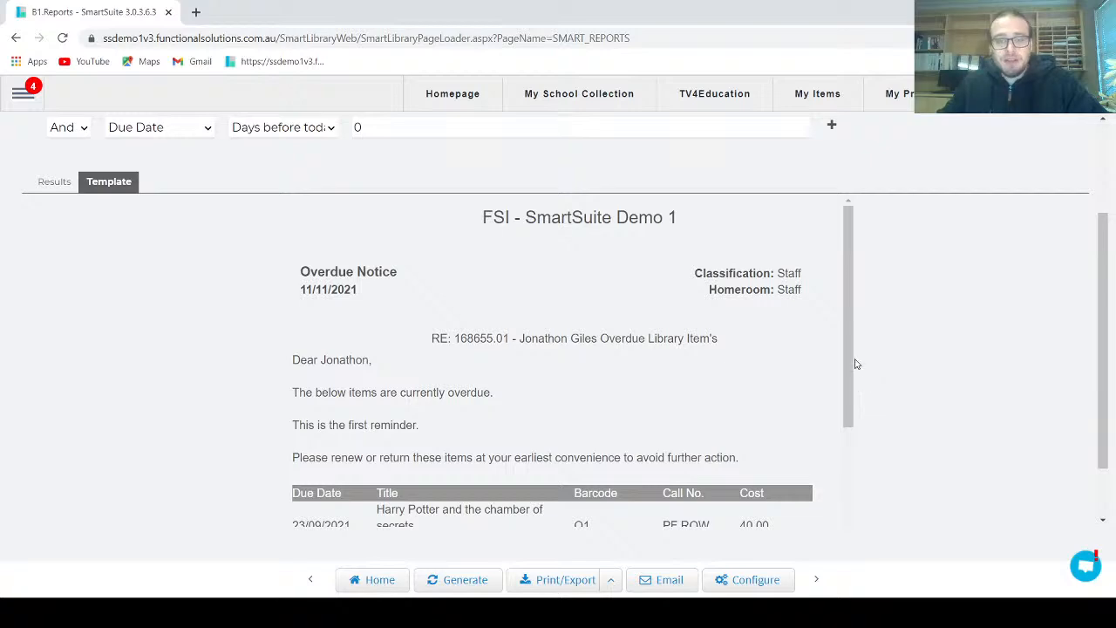
{"action": "scroll", "coordinate": [852, 317], "scroll_direction": "down", "scroll_amount": 3}
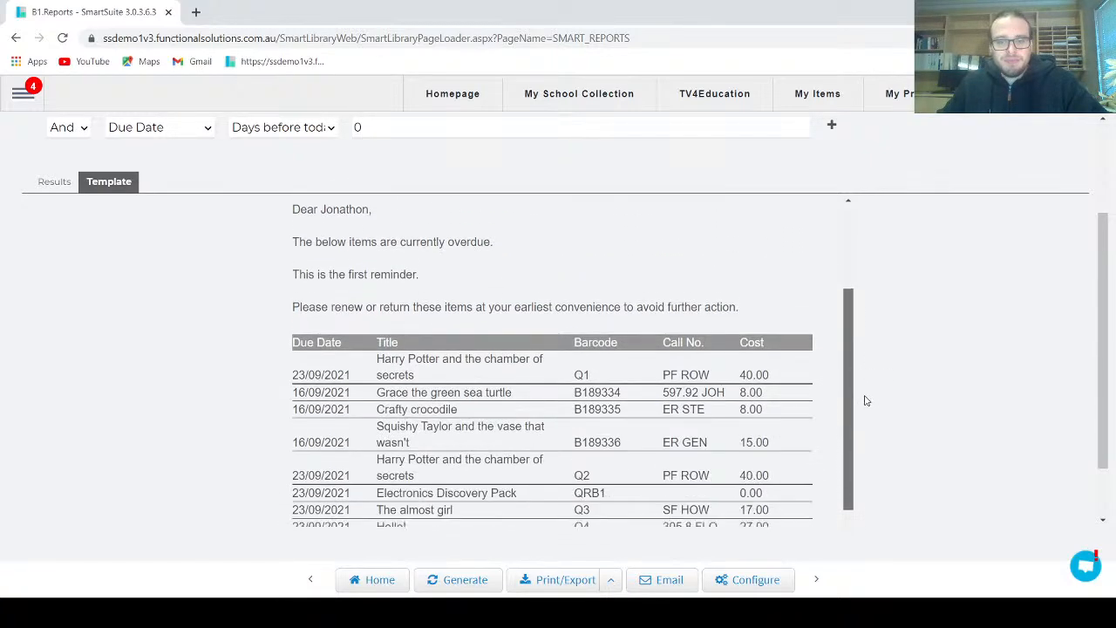
{"action": "scroll", "coordinate": [866, 400], "scroll_direction": "down", "scroll_amount": 3}
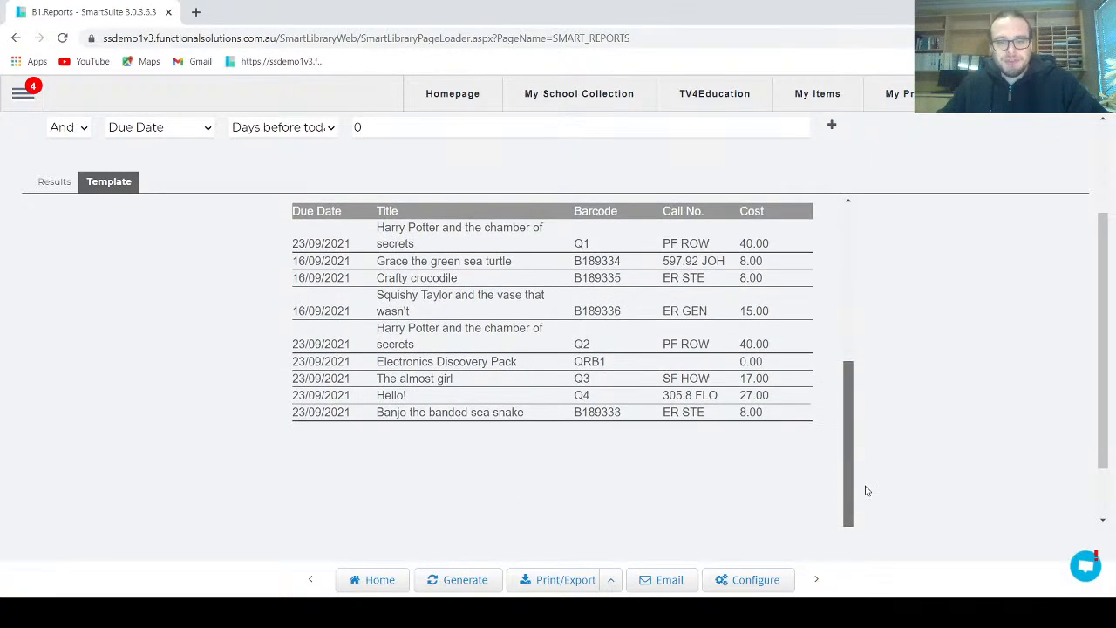
{"action": "scroll", "coordinate": [865, 436], "scroll_direction": "up", "scroll_amount": 5}
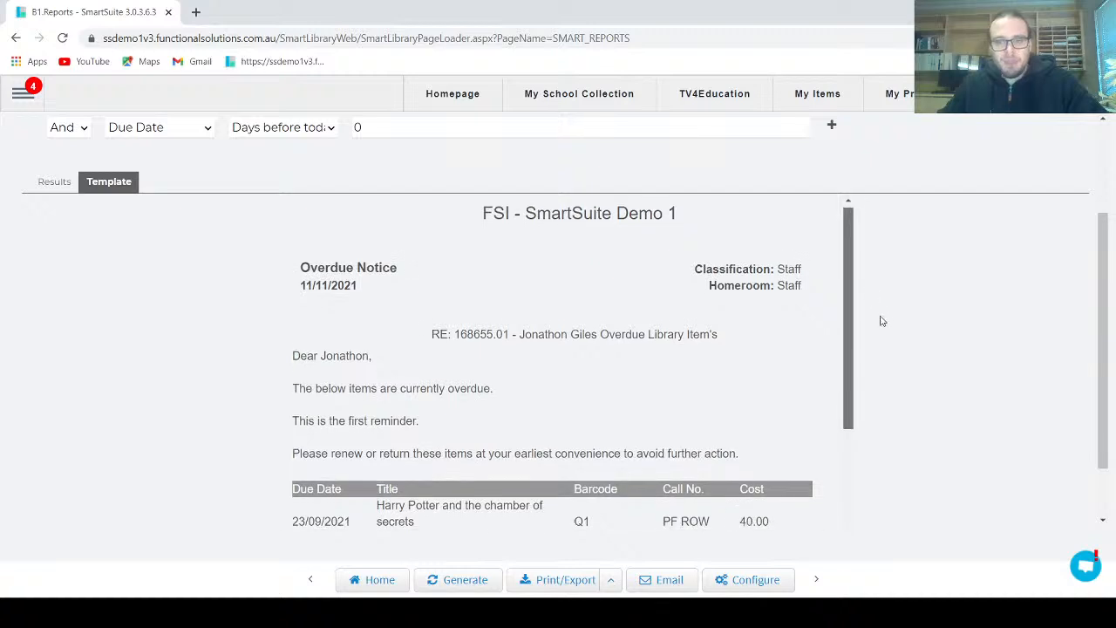
{"action": "scroll", "coordinate": [890, 288], "scroll_direction": "up", "scroll_amount": 2}
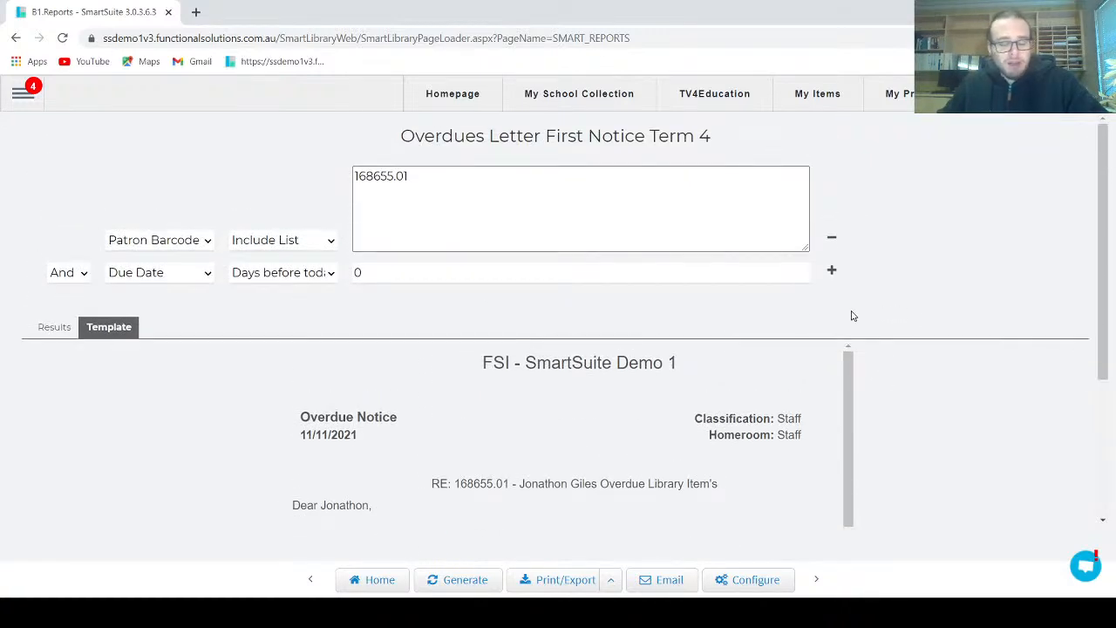
Open the report's email settings and remove the "SmartSuite Report:" prefix, leaving the subject as "Overdues Letter First Notice Term 4"
{"action": "left_click", "coordinate": [665, 587]}
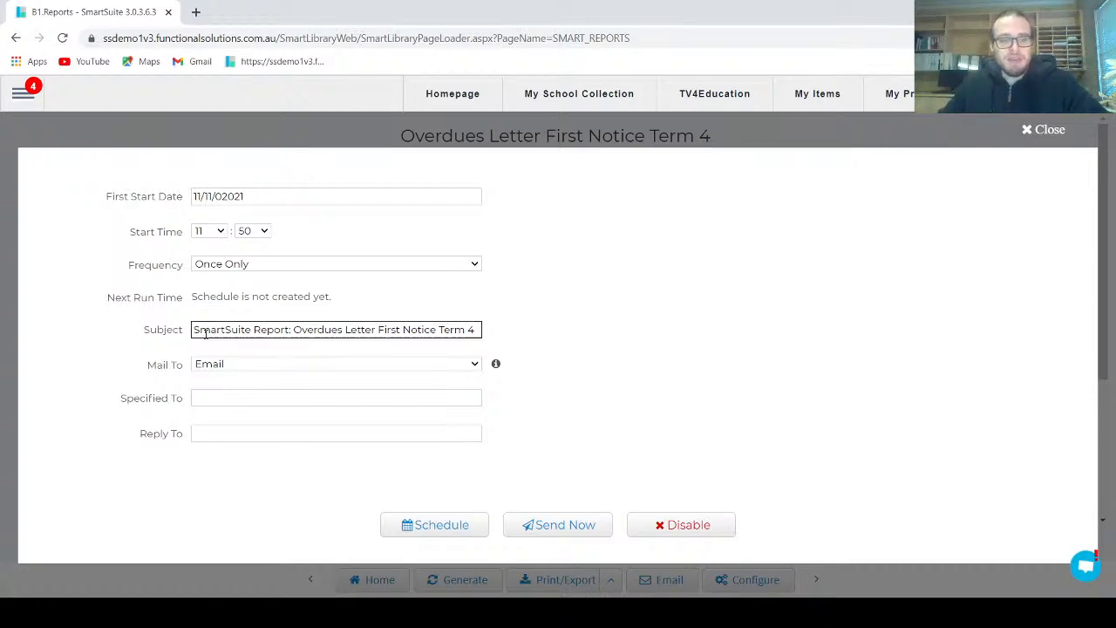
{"action": "left_click_drag", "start_coordinate": [195, 329], "coordinate": [441, 331]}
{"action": "left_click", "coordinate": [349, 349]}
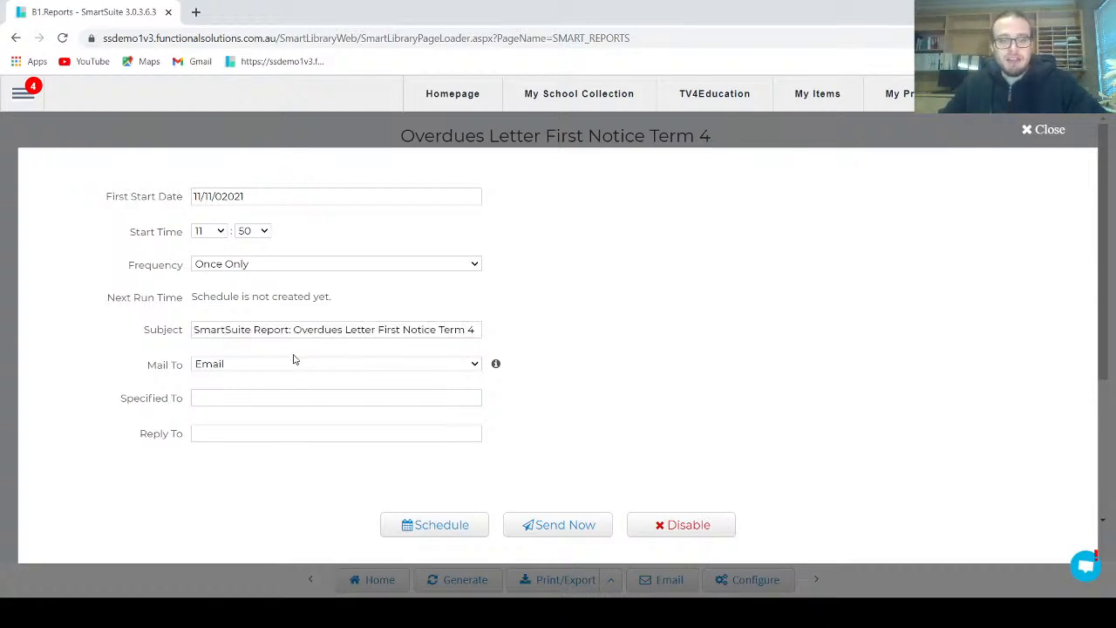
{"action": "left_click_drag", "start_coordinate": [194, 329], "coordinate": [292, 328]}
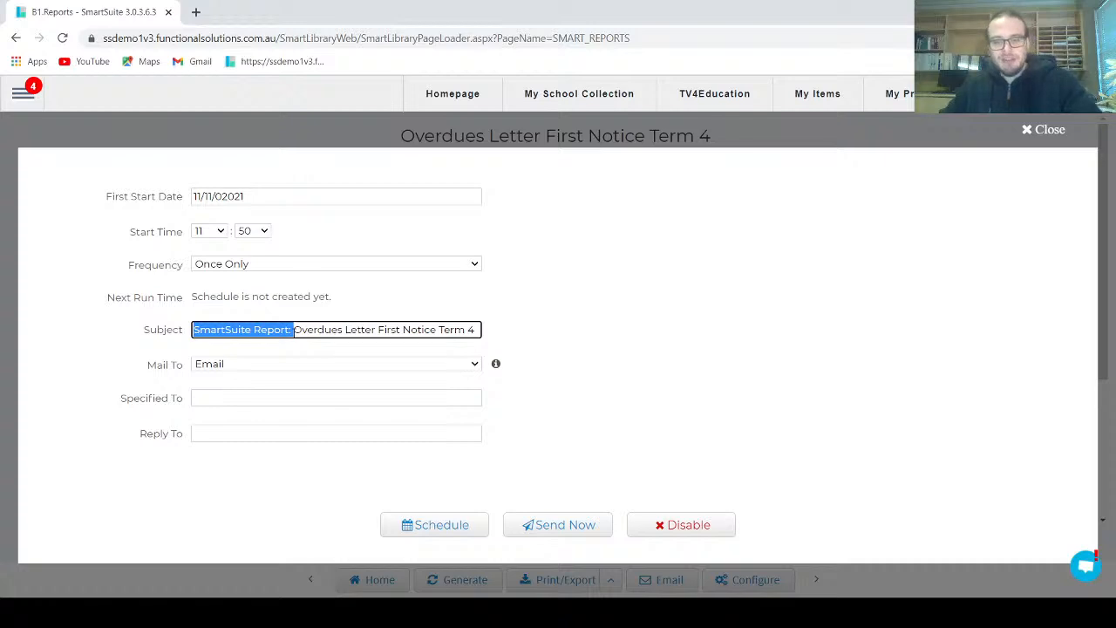
{"action": "key", "text": "BackSpace"}
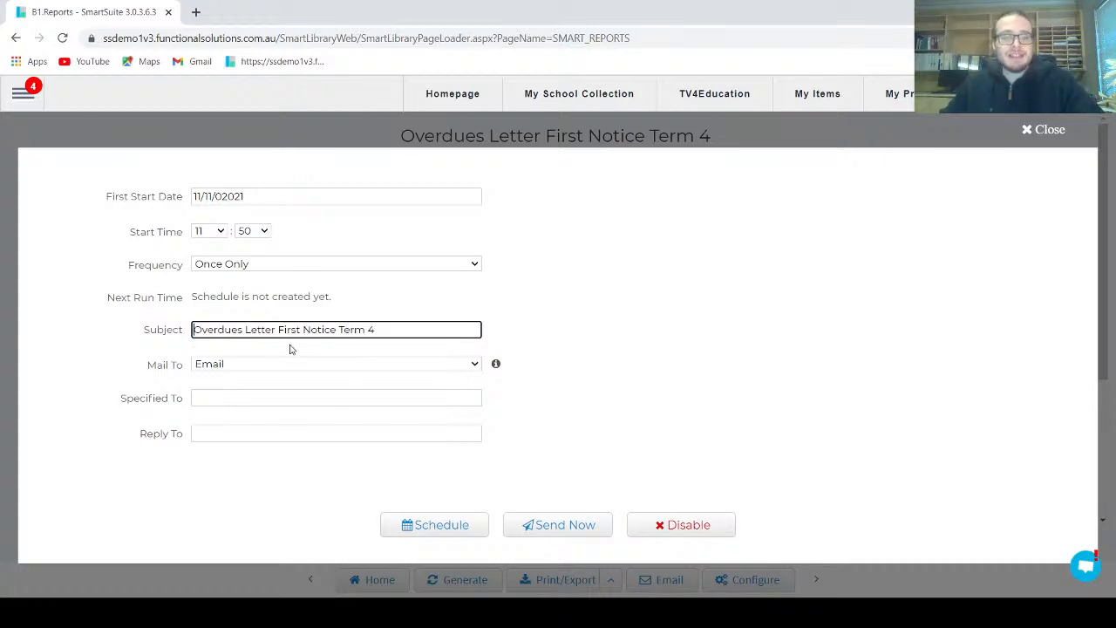
{"action": "left_click", "coordinate": [592, 337]}
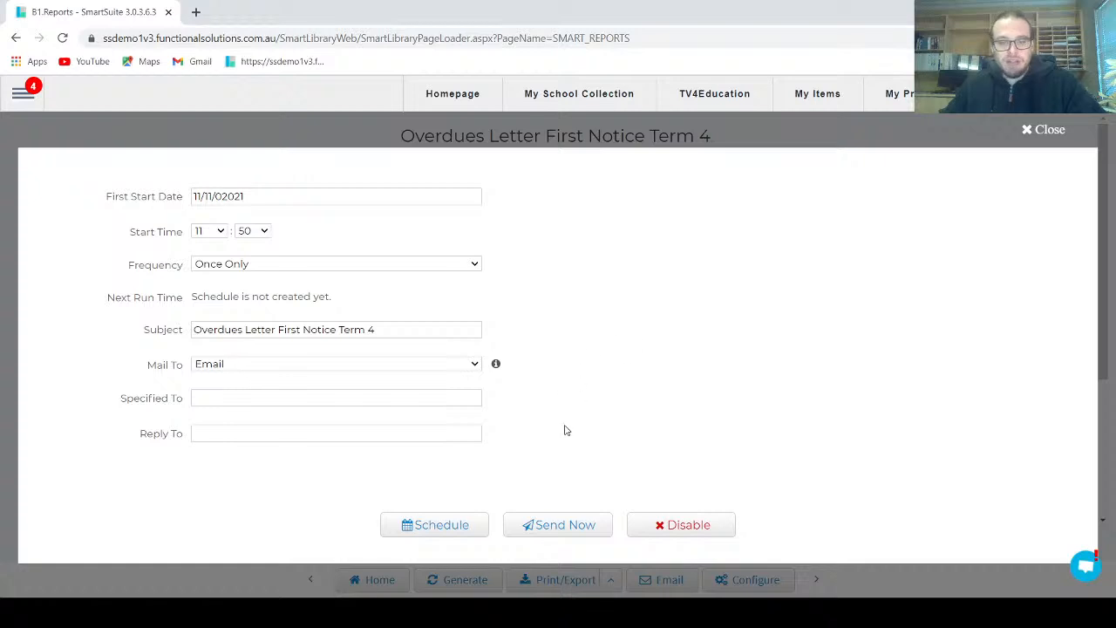
Send the overdue letter email immediately, confirm the listed recipient, and close the email settings
{"action": "left_click", "coordinate": [563, 527]}
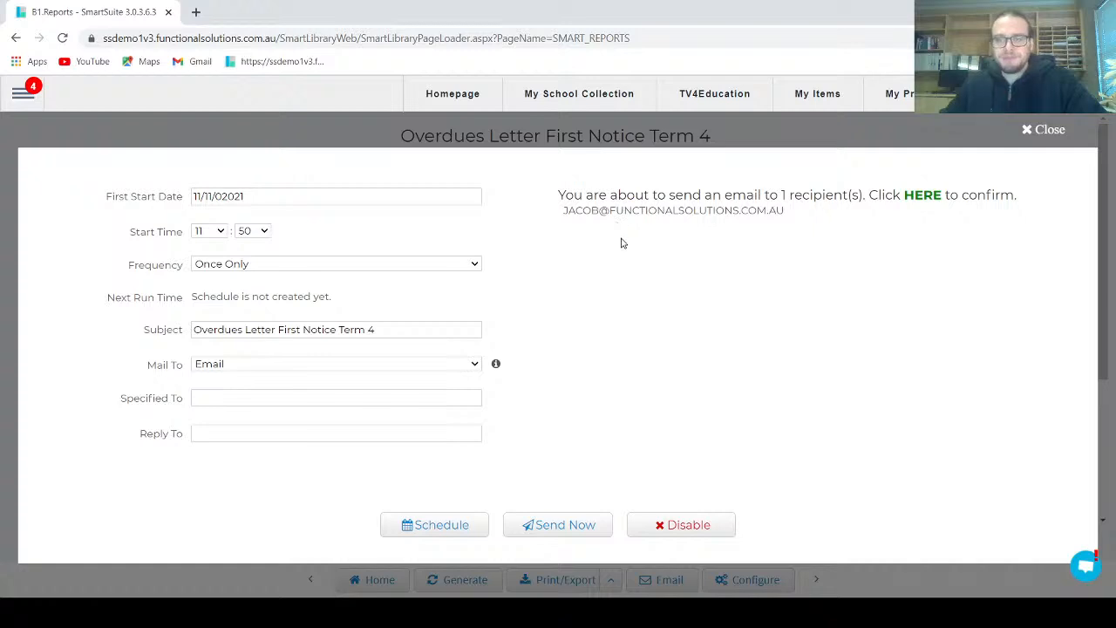
{"action": "left_click_drag", "start_coordinate": [567, 196], "coordinate": [948, 188]}
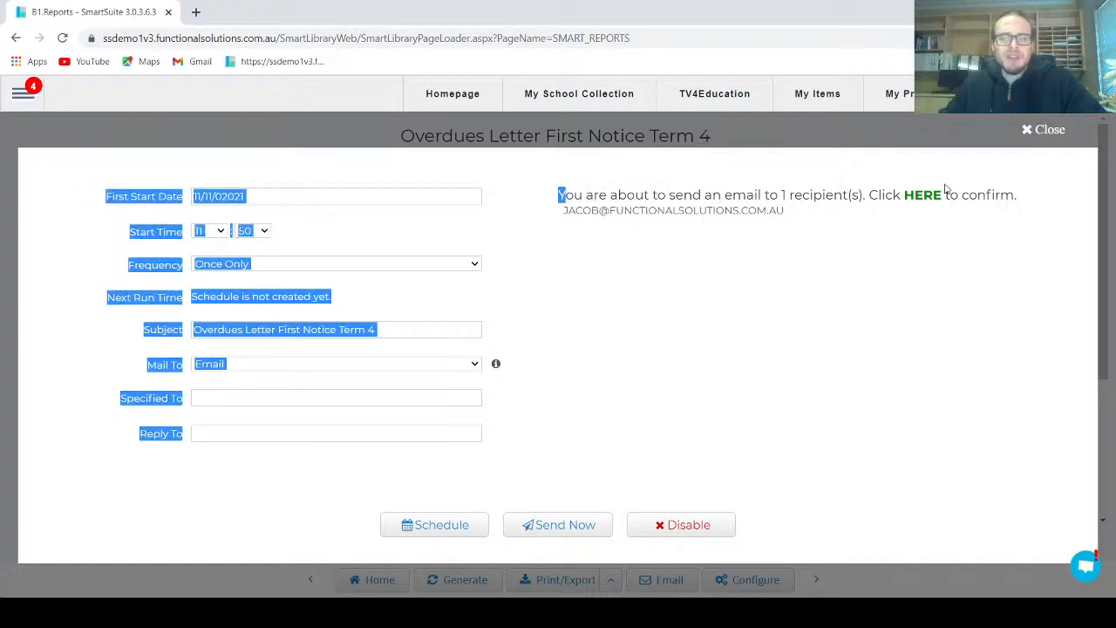
{"action": "left_click", "coordinate": [891, 276]}
{"action": "left_click", "coordinate": [921, 196]}
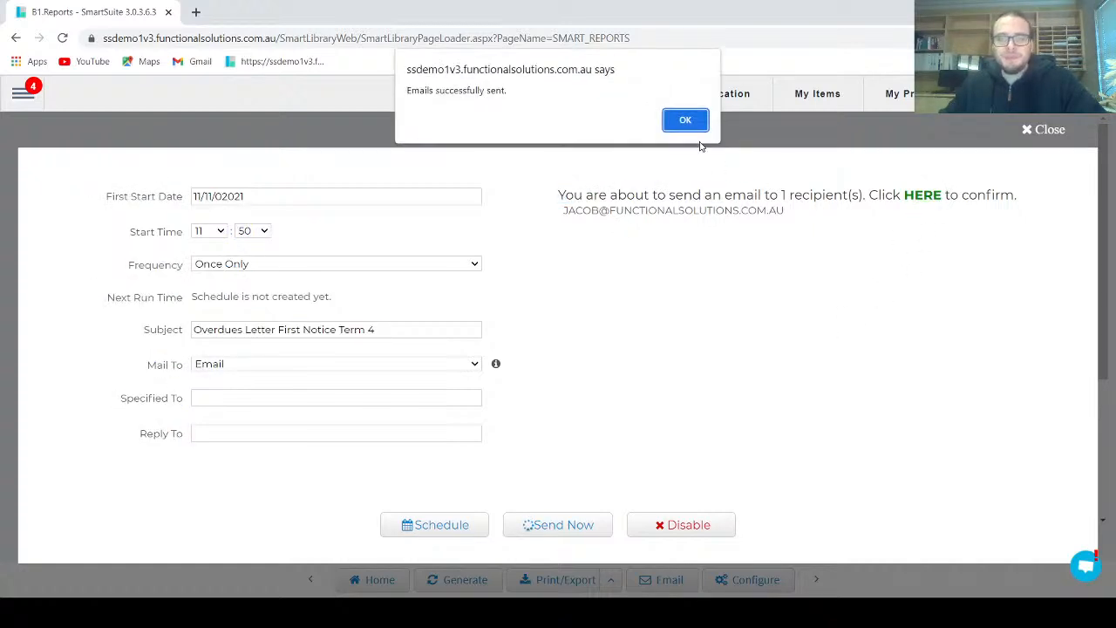
{"action": "left_click", "coordinate": [686, 120]}
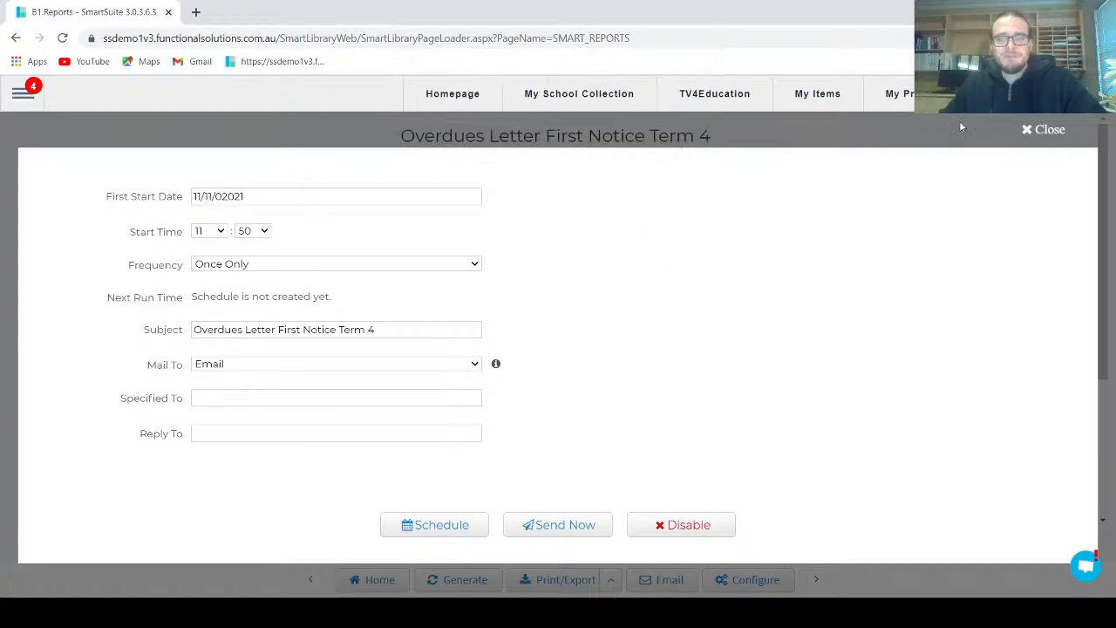
{"action": "left_click", "coordinate": [1027, 130]}
{"action": "left_click", "coordinate": [486, 267]}
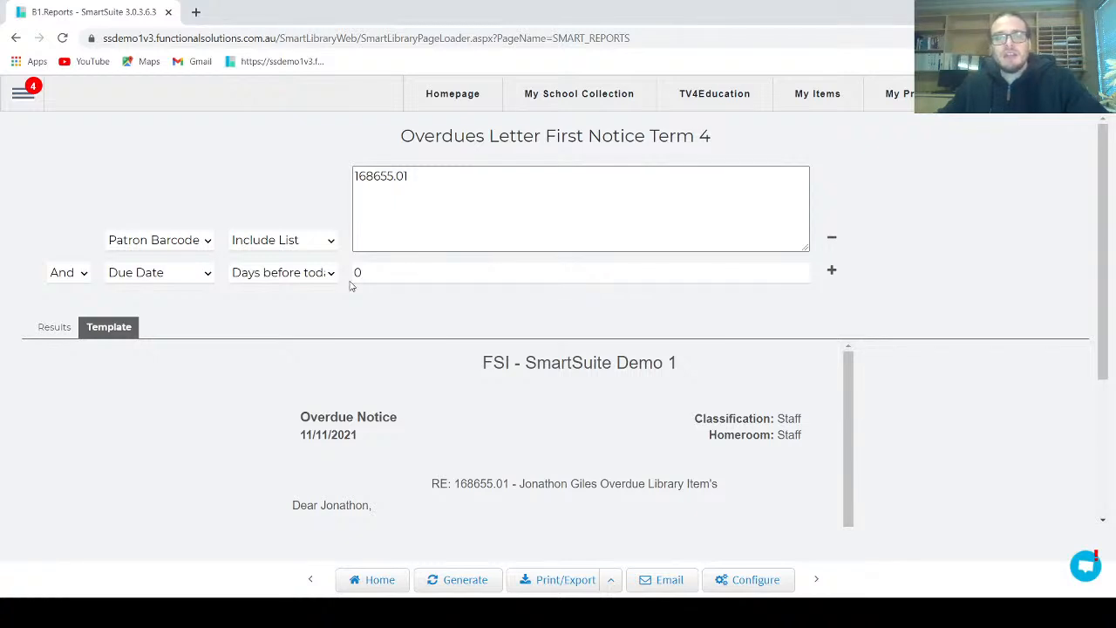
Open the Reports page in a new browser tab and load the Email Logs report created by FSI
{"action": "left_click", "coordinate": [23, 93]}
{"action": "left_click", "coordinate": [50, 425]}
{"action": "left_click", "coordinate": [245, 431]}
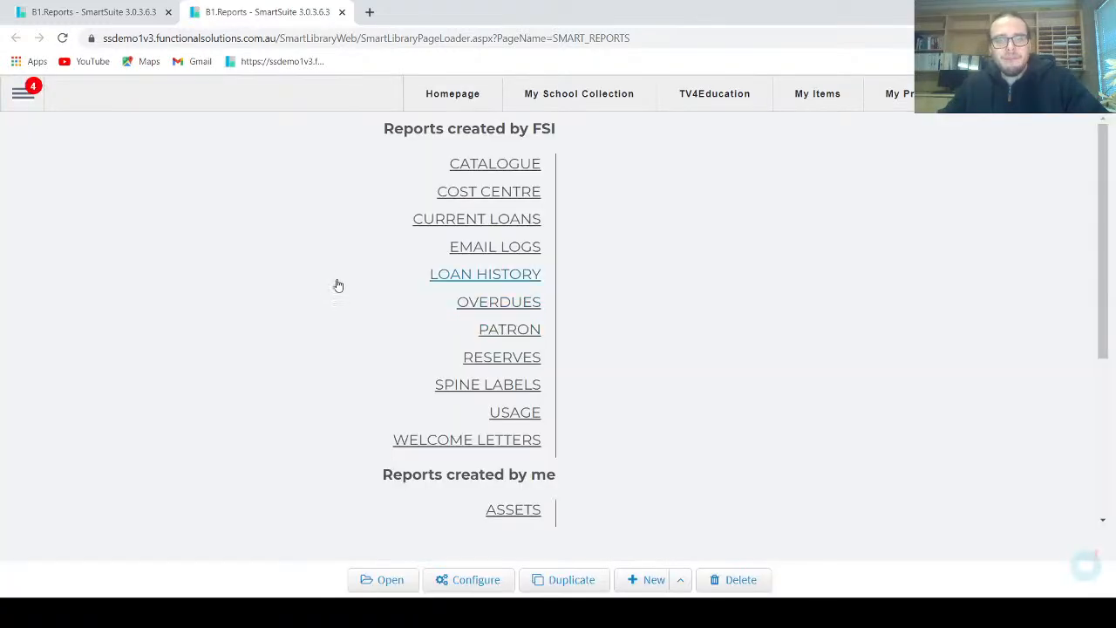
{"action": "left_click", "coordinate": [455, 253]}
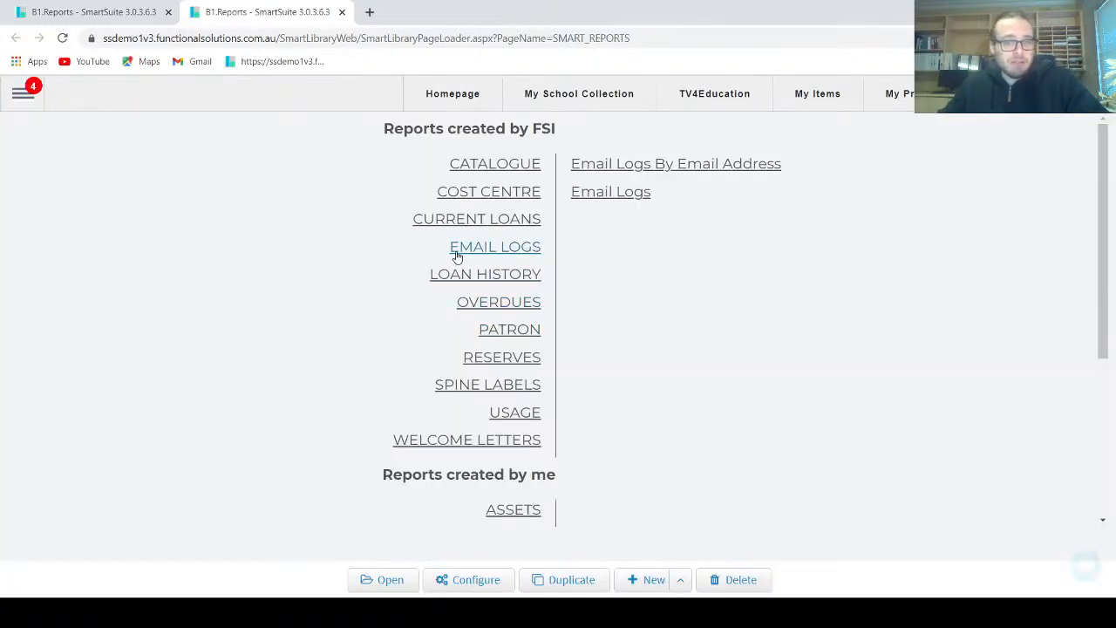
{"action": "left_click", "coordinate": [606, 196]}
{"action": "left_click", "coordinate": [486, 580]}
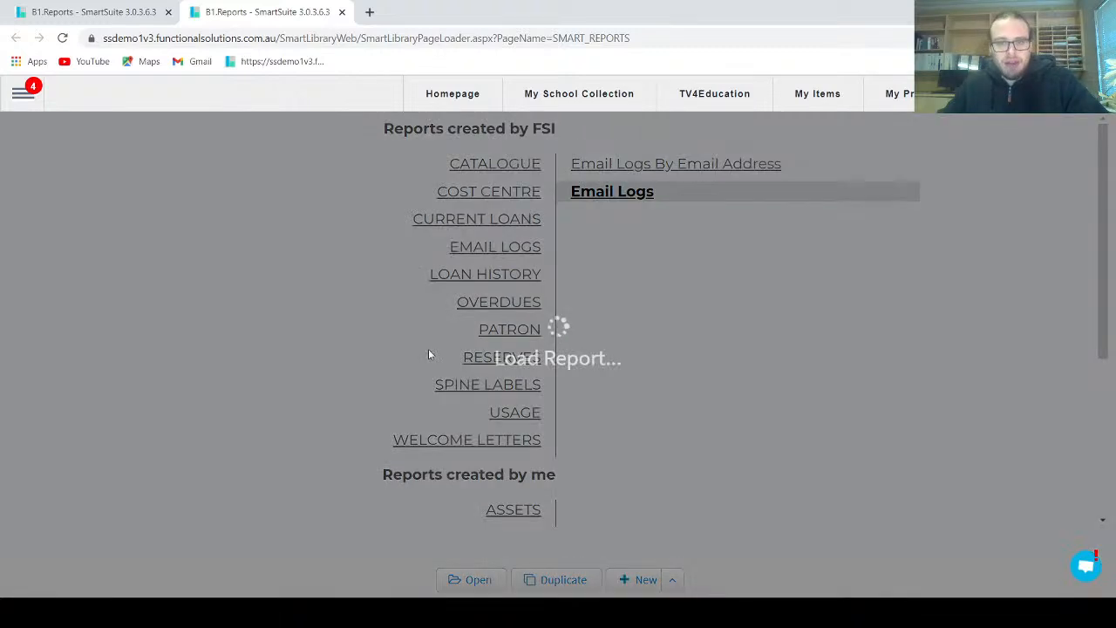
Filter the email logs to template names containing "First Notice Term 4" and generate the results
{"action": "left_click", "coordinate": [455, 186]}
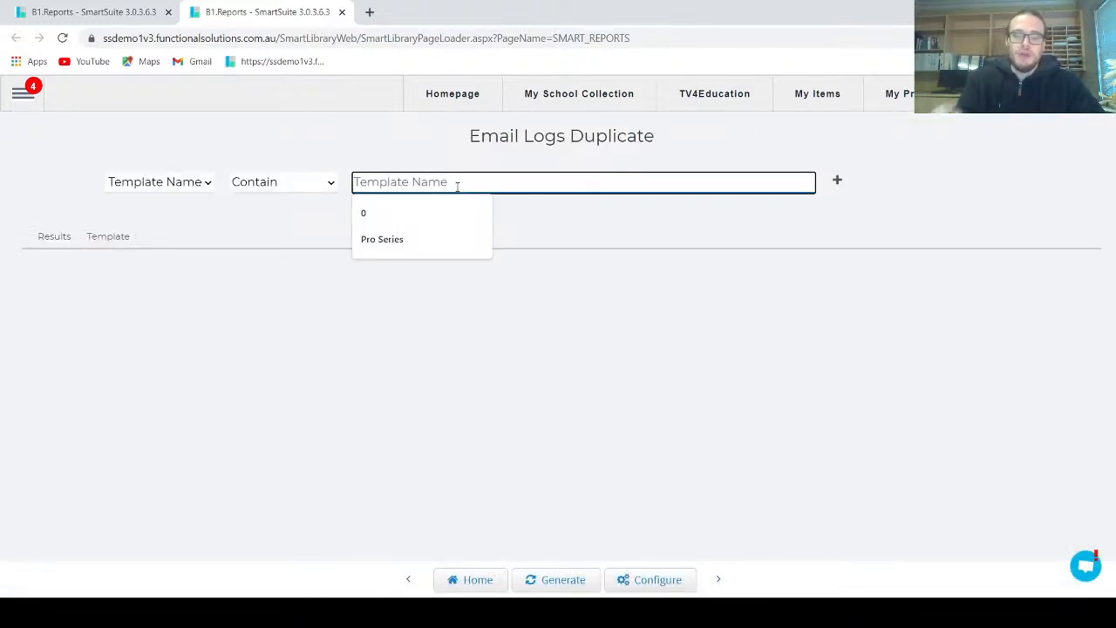
{"action": "type", "text": "First"}
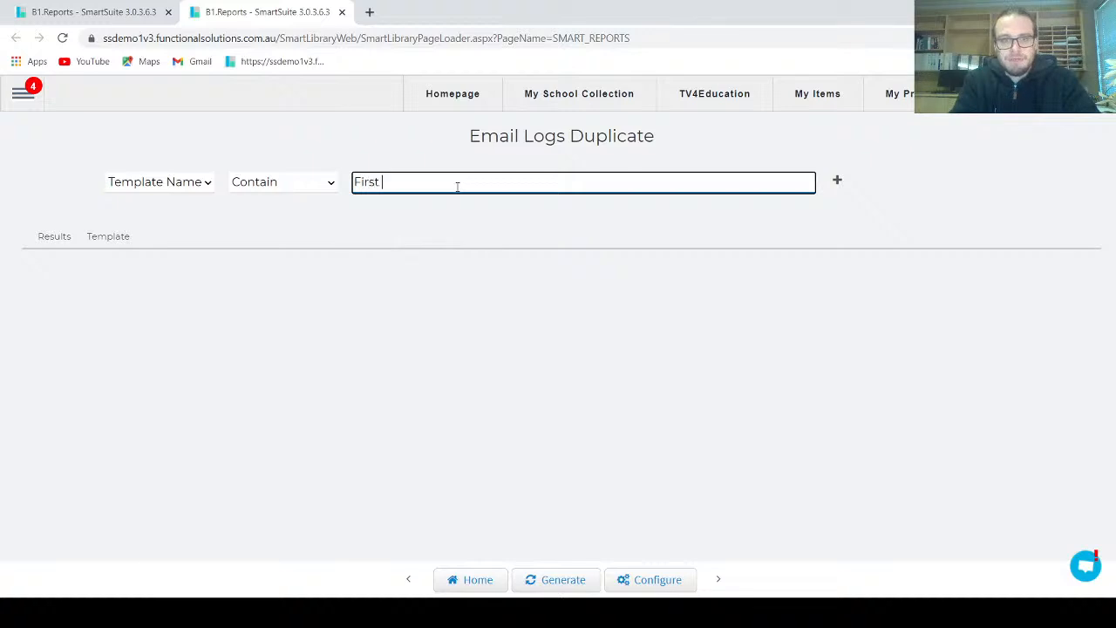
{"action": "type", "text": " Notice Ter"}
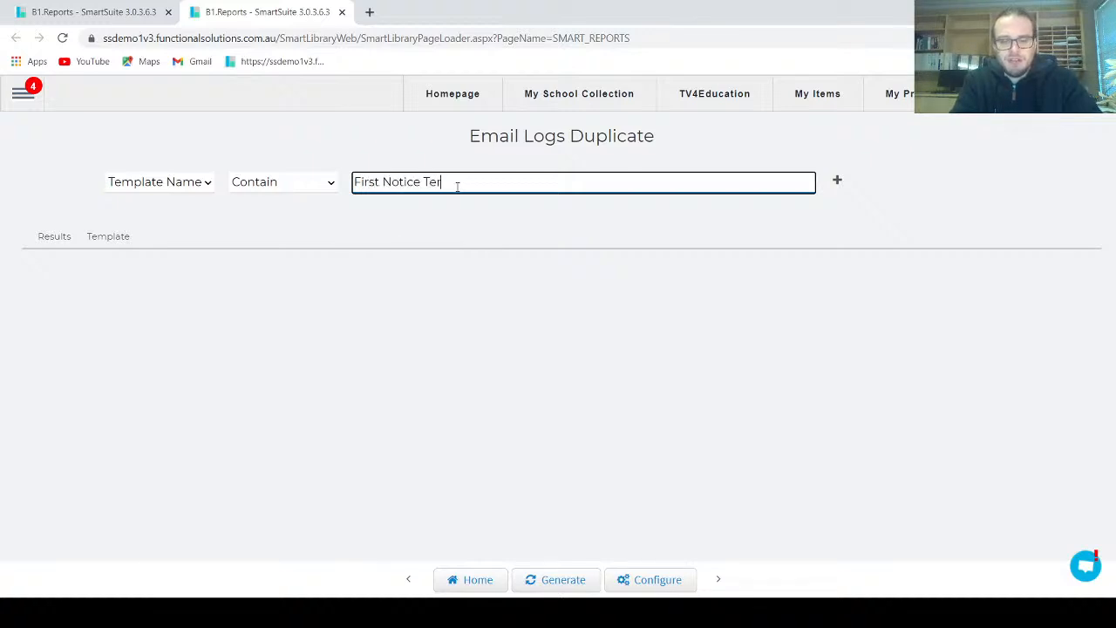
{"action": "type", "text": "m 4"}
{"action": "left_click", "coordinate": [559, 580]}
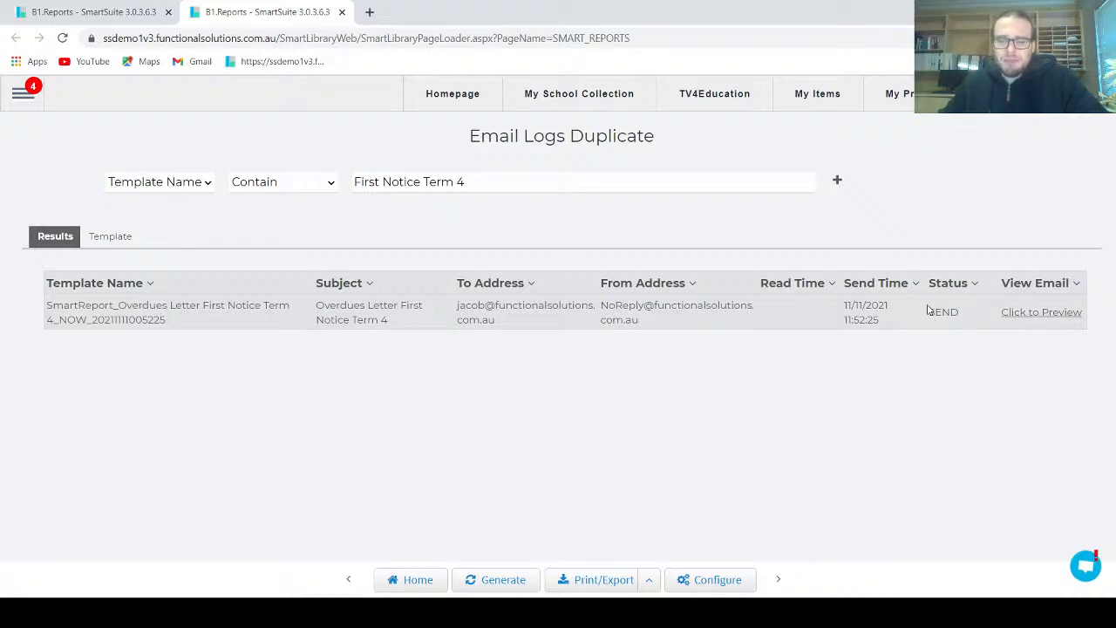
Preview the logged overdue letter email and review it from the heading through the item table to the sign-off
{"action": "left_click", "coordinate": [1042, 314]}
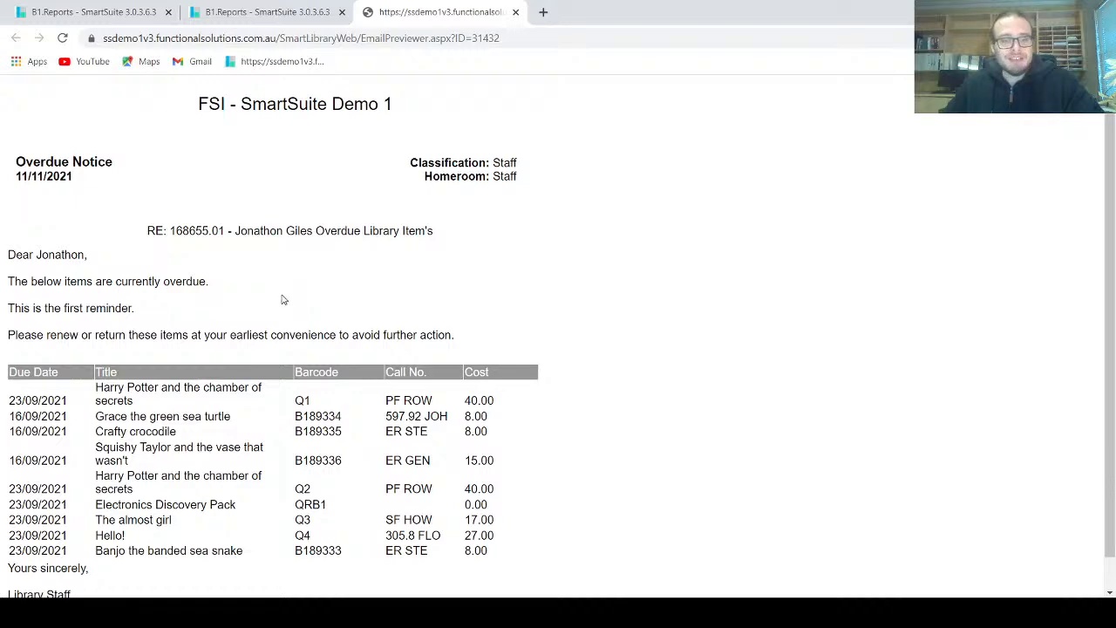
{"action": "scroll", "coordinate": [282, 299], "scroll_direction": "down", "scroll_amount": 1}
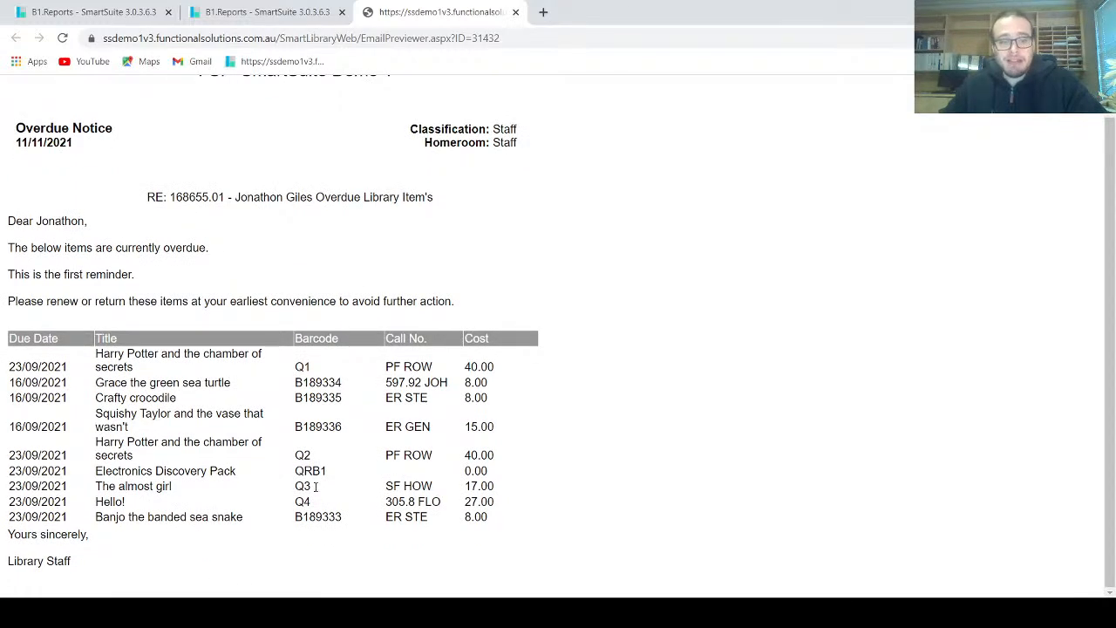
{"action": "scroll", "coordinate": [404, 304], "scroll_direction": "up", "scroll_amount": 1}
{"action": "scroll", "coordinate": [400, 315], "scroll_direction": "down", "scroll_amount": 1}
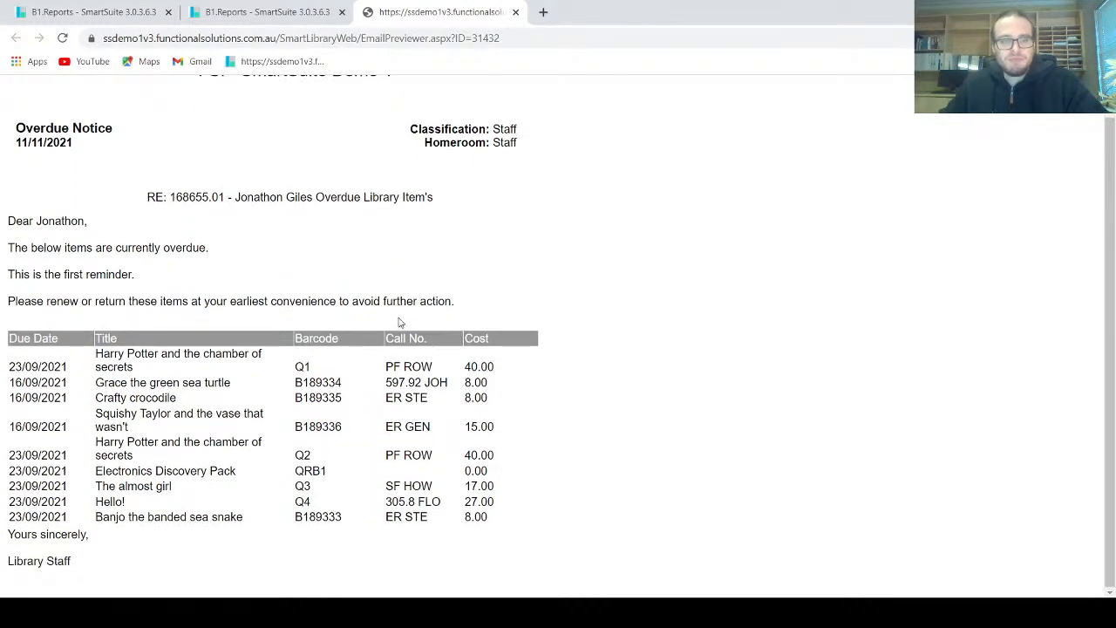
{"action": "scroll", "coordinate": [399, 329], "scroll_direction": "up", "scroll_amount": 1}
{"action": "scroll", "coordinate": [399, 329], "scroll_direction": "down", "scroll_amount": 1}
Leave the email preview, open Patron Management and find the letter's patron using the copied patron barcode
{"action": "left_click", "coordinate": [277, 13]}
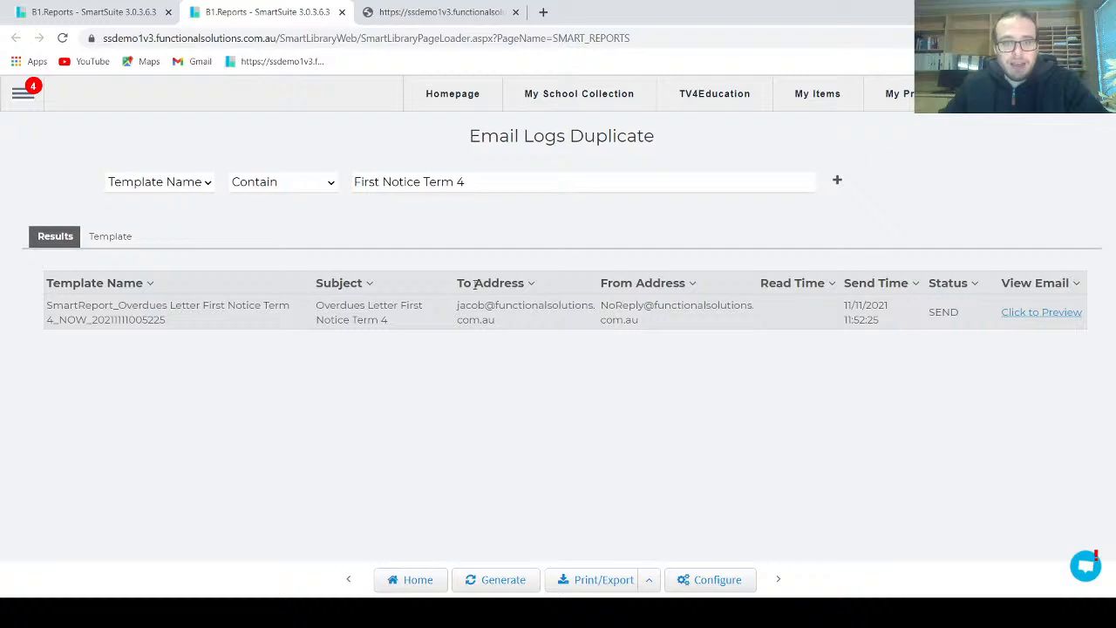
{"action": "left_click", "coordinate": [23, 96]}
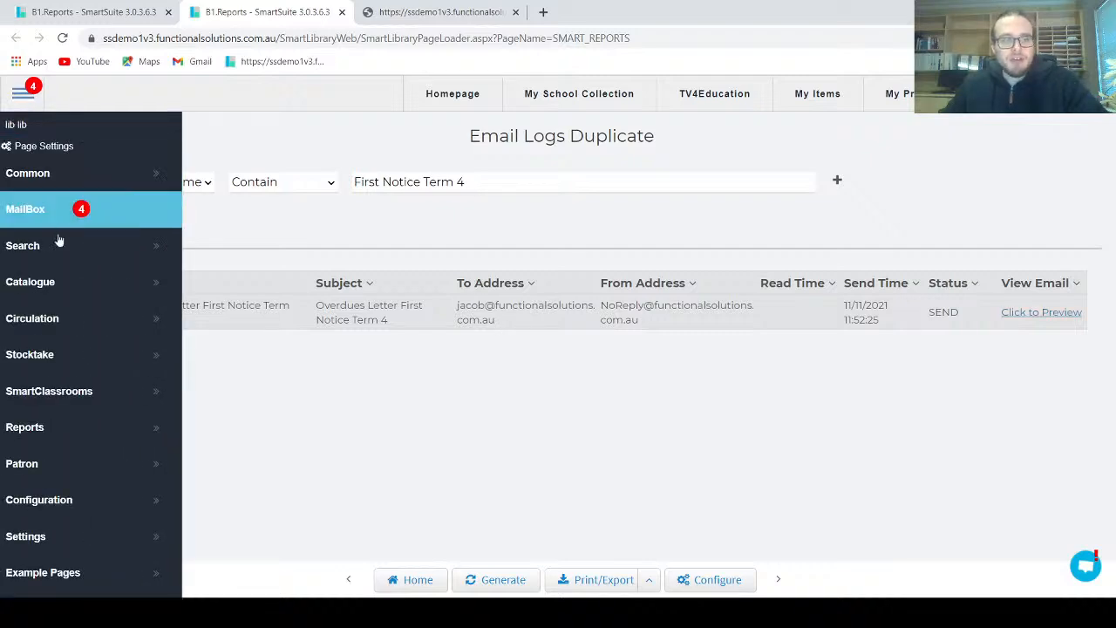
{"action": "left_click", "coordinate": [50, 278]}
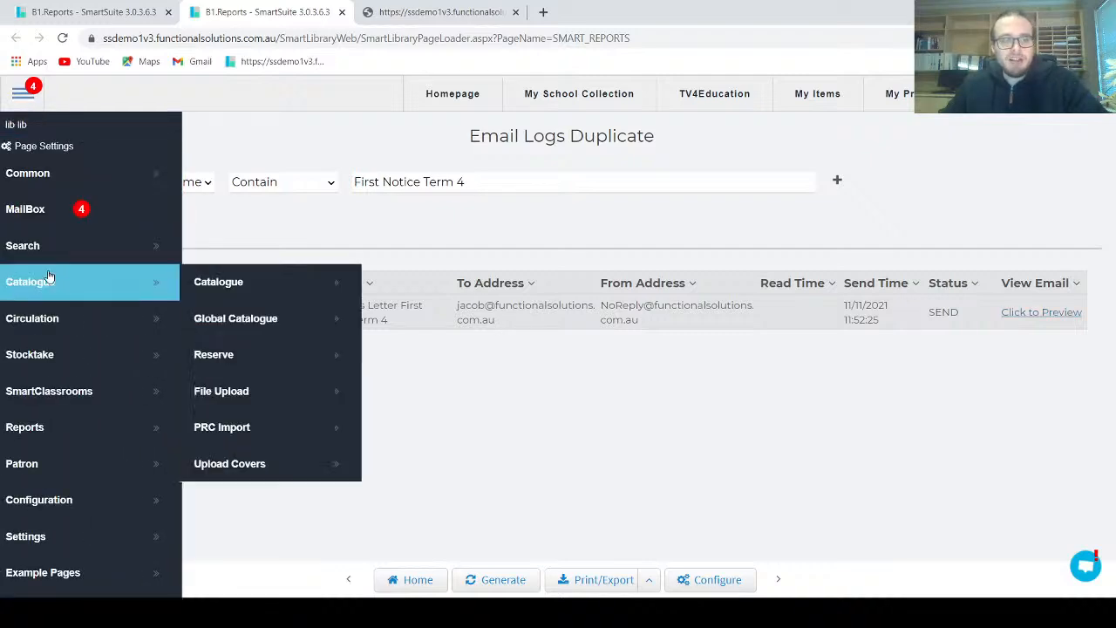
{"action": "left_click", "coordinate": [44, 469]}
{"action": "left_click", "coordinate": [235, 492]}
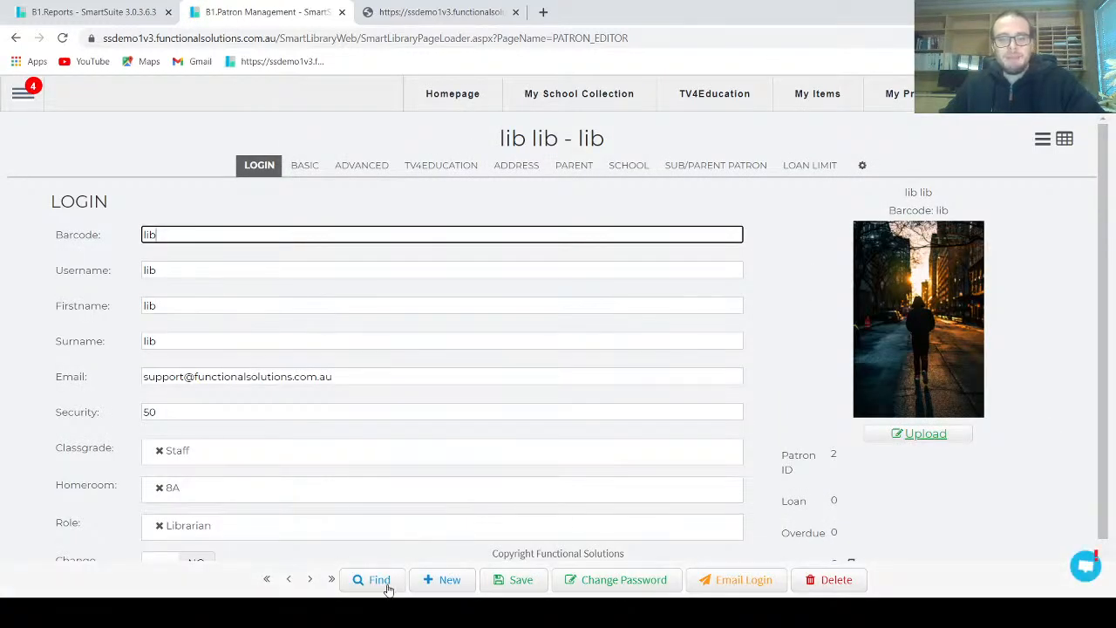
{"action": "left_click", "coordinate": [382, 580]}
{"action": "type", "text": "168655.01"}
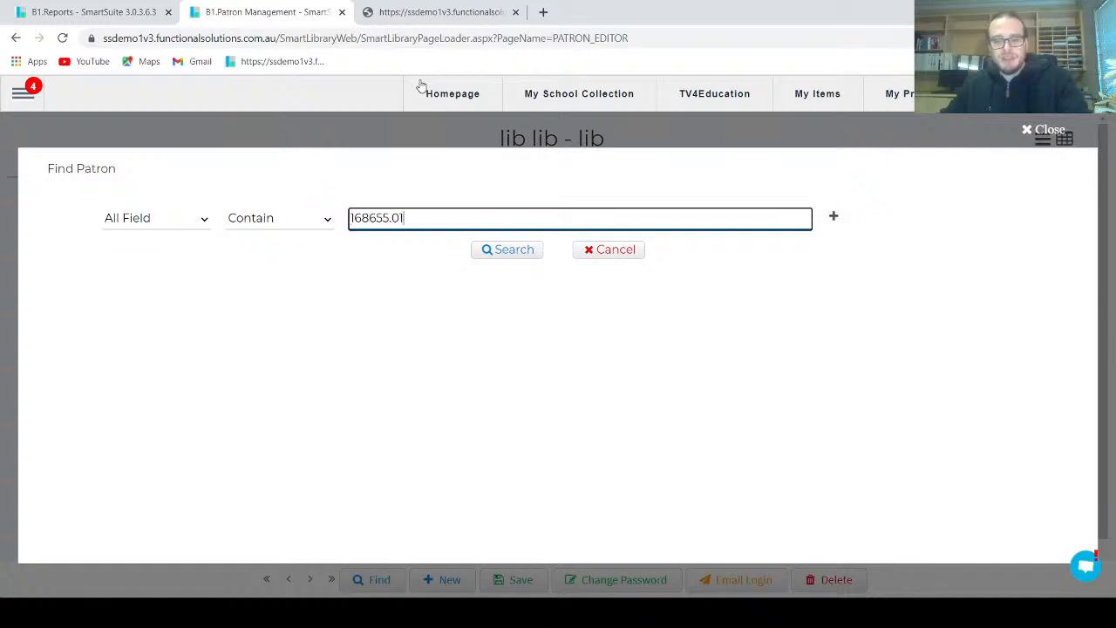
{"action": "left_click", "coordinate": [486, 251]}
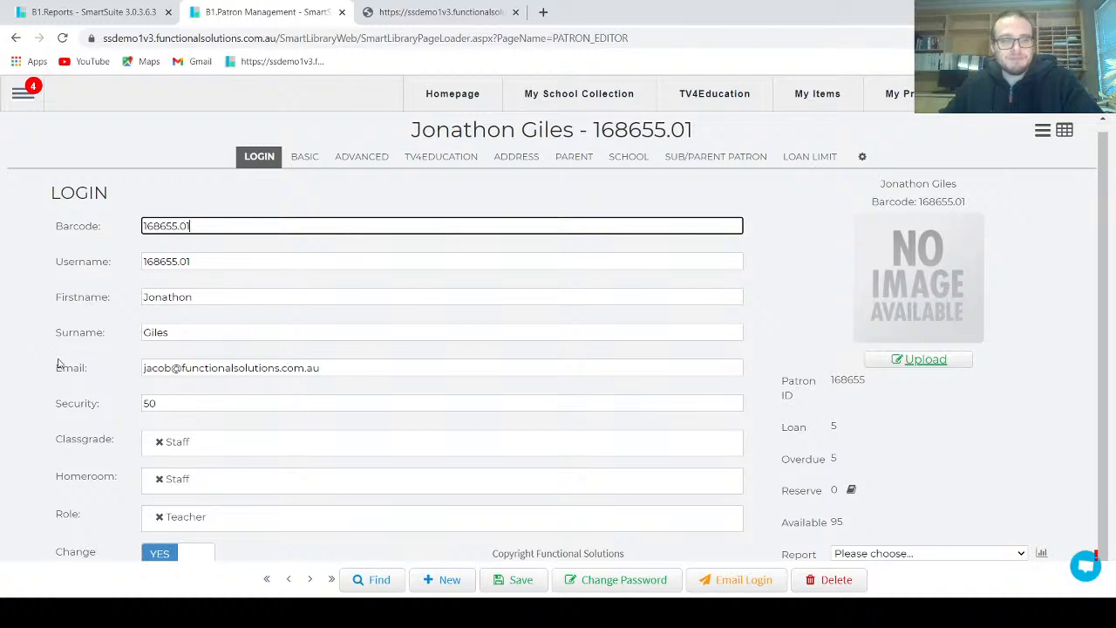
Return to the Overdues Letter First Notice Term 4 report and look through its generated letter again
{"action": "left_click", "coordinate": [123, 11]}
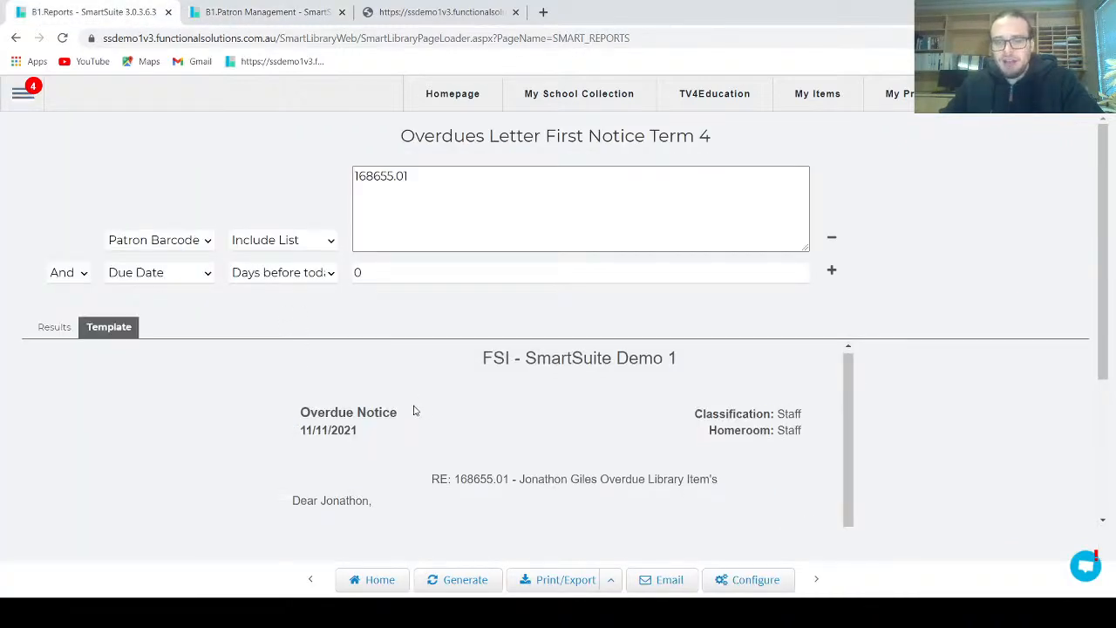
{"action": "scroll", "coordinate": [419, 406], "scroll_direction": "down", "scroll_amount": 4}
{"action": "scroll", "coordinate": [462, 442], "scroll_direction": "up", "scroll_amount": 3}
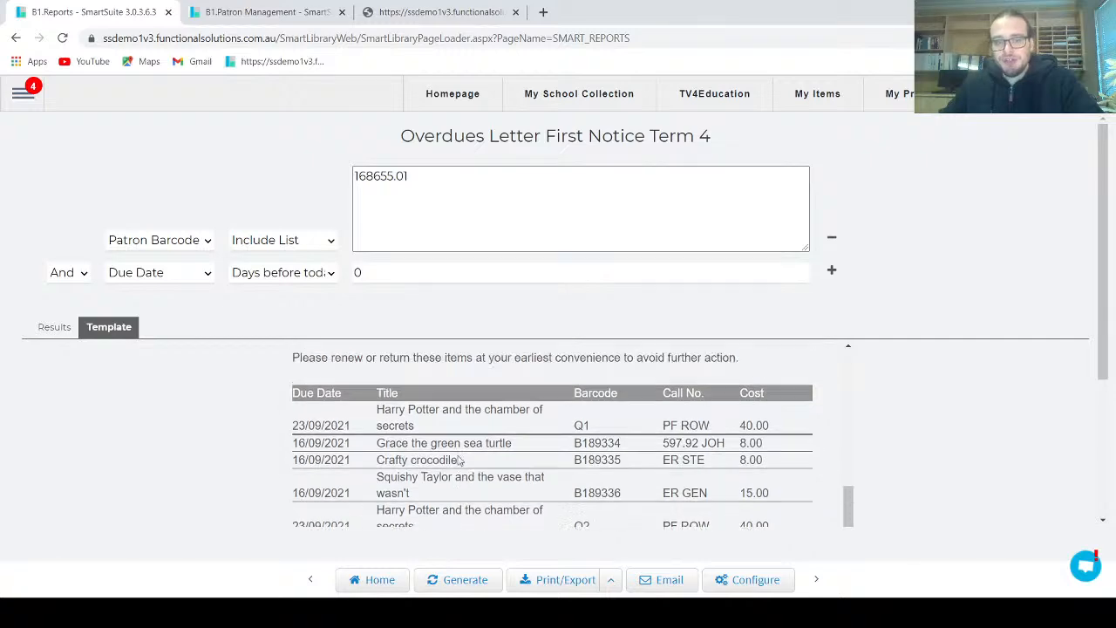
{"action": "scroll", "coordinate": [224, 436], "scroll_direction": "down", "scroll_amount": 3}
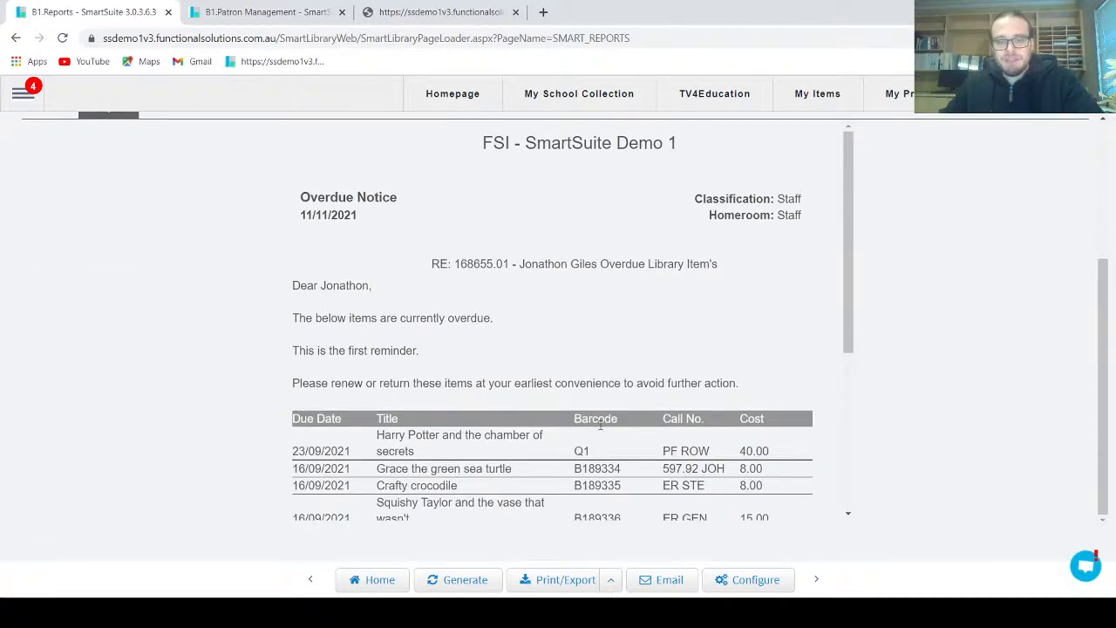
Configure the report's result data with an additional column set to the patron field Parent Email, and save the configuration
{"action": "left_click", "coordinate": [775, 579]}
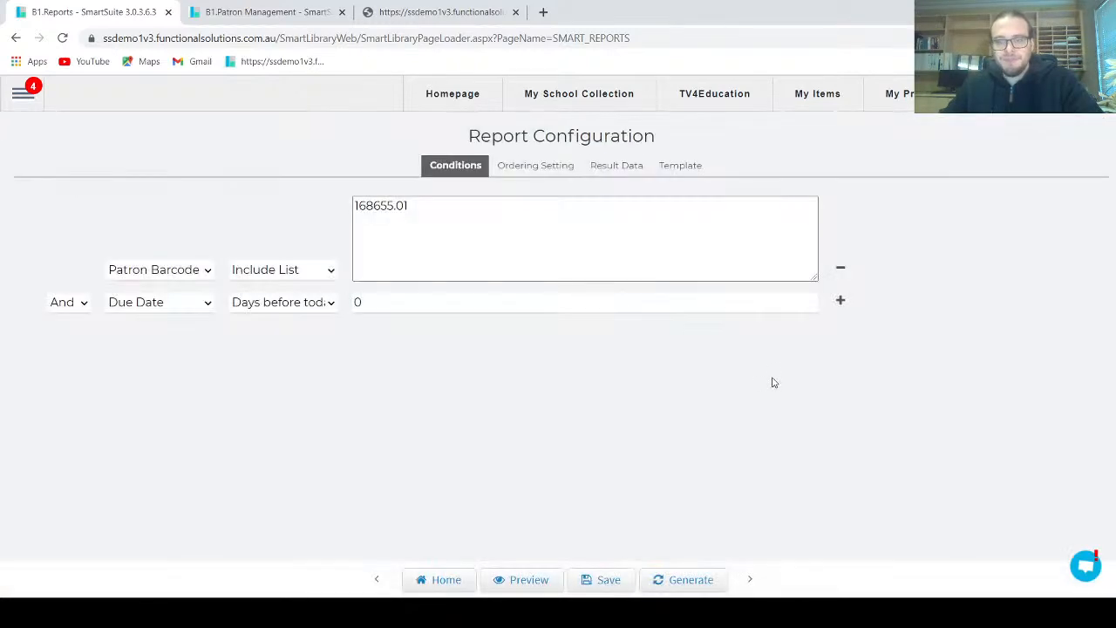
{"action": "left_click", "coordinate": [631, 173]}
{"action": "left_click_drag", "start_coordinate": [654, 276], "coordinate": [776, 271]}
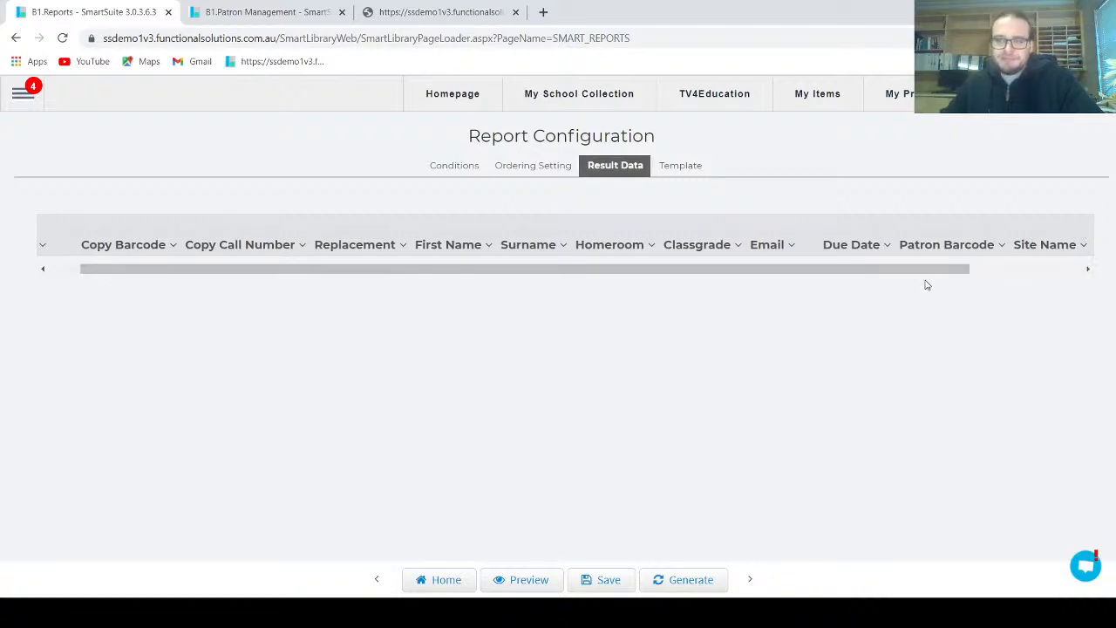
{"action": "left_click_drag", "start_coordinate": [927, 271], "coordinate": [1043, 271]}
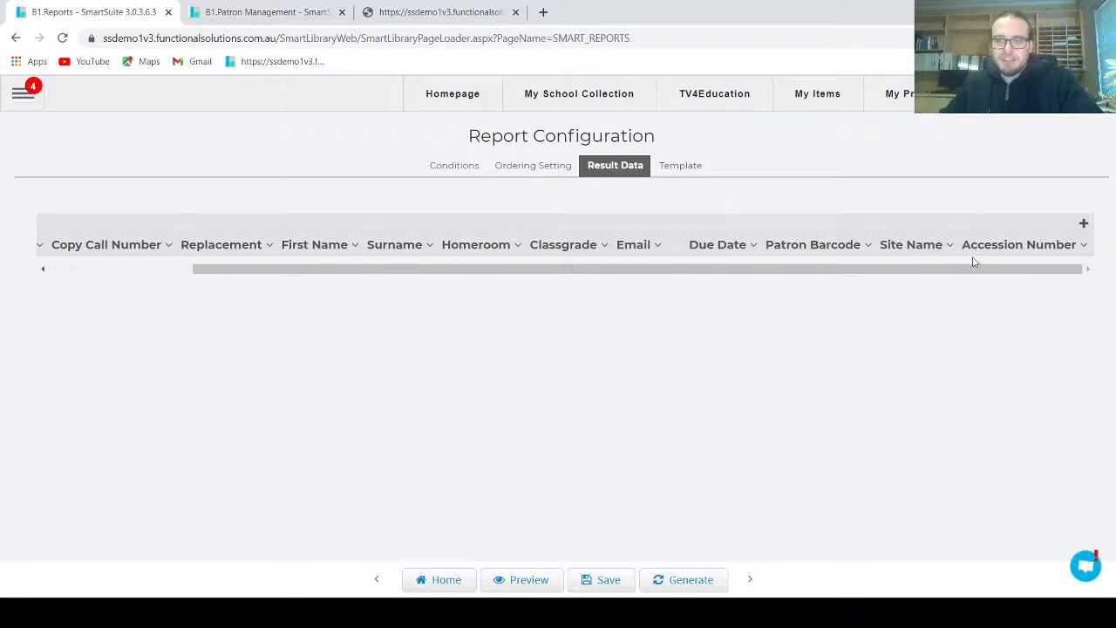
{"action": "left_click", "coordinate": [1084, 246]}
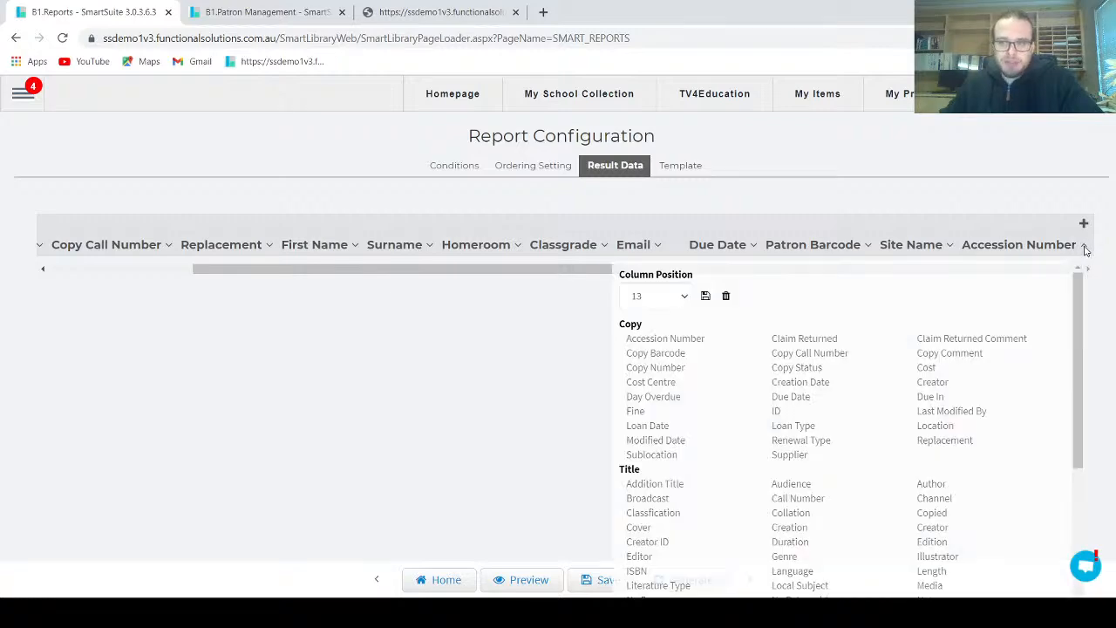
{"action": "left_click_drag", "start_coordinate": [1078, 312], "coordinate": [1079, 458]}
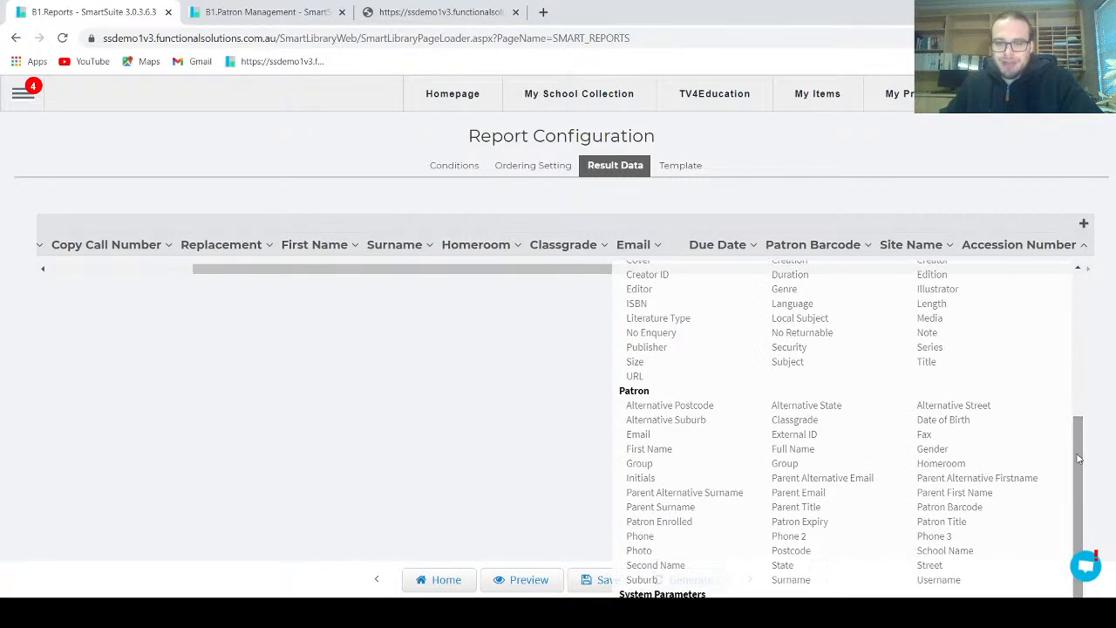
{"action": "left_click", "coordinate": [796, 493]}
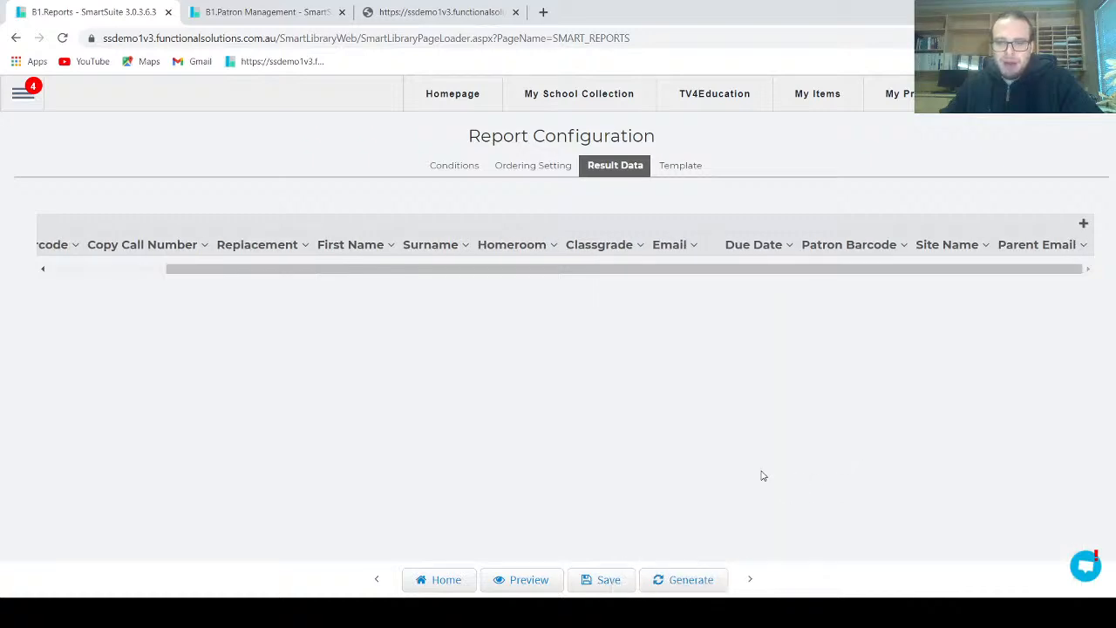
{"action": "left_click", "coordinate": [608, 586]}
Remove the First Name placeholder from the "Dear" greeting in the letter template's text block, keeping the comma
{"action": "left_click", "coordinate": [679, 165]}
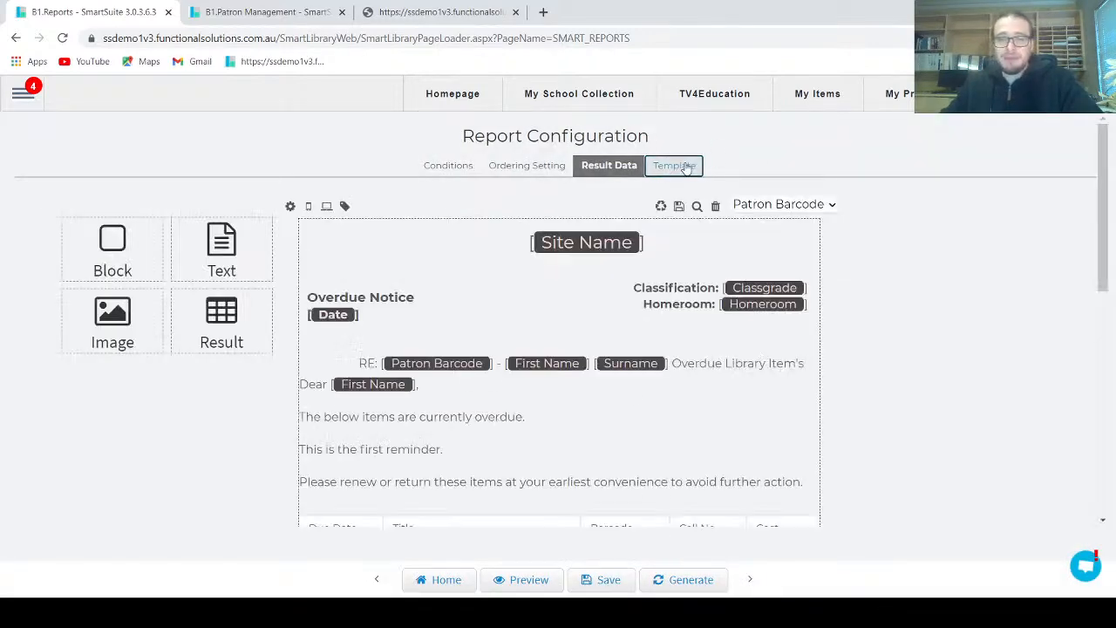
{"action": "scroll", "coordinate": [929, 332], "scroll_direction": "down", "scroll_amount": 3}
{"action": "scroll", "coordinate": [929, 331], "scroll_direction": "up", "scroll_amount": 3}
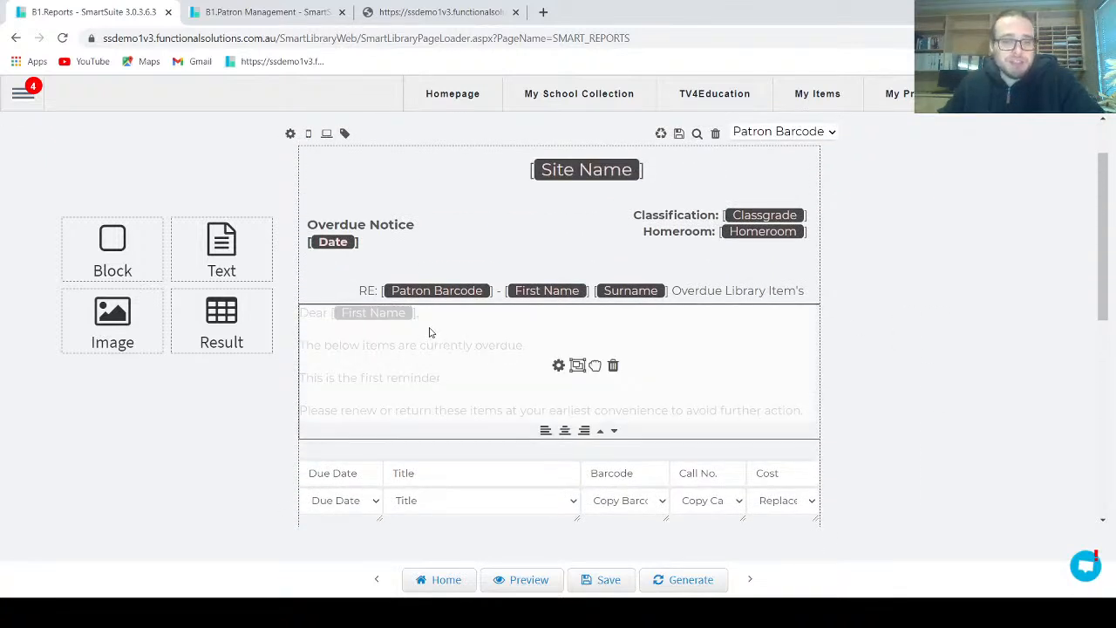
{"action": "left_click", "coordinate": [559, 367]}
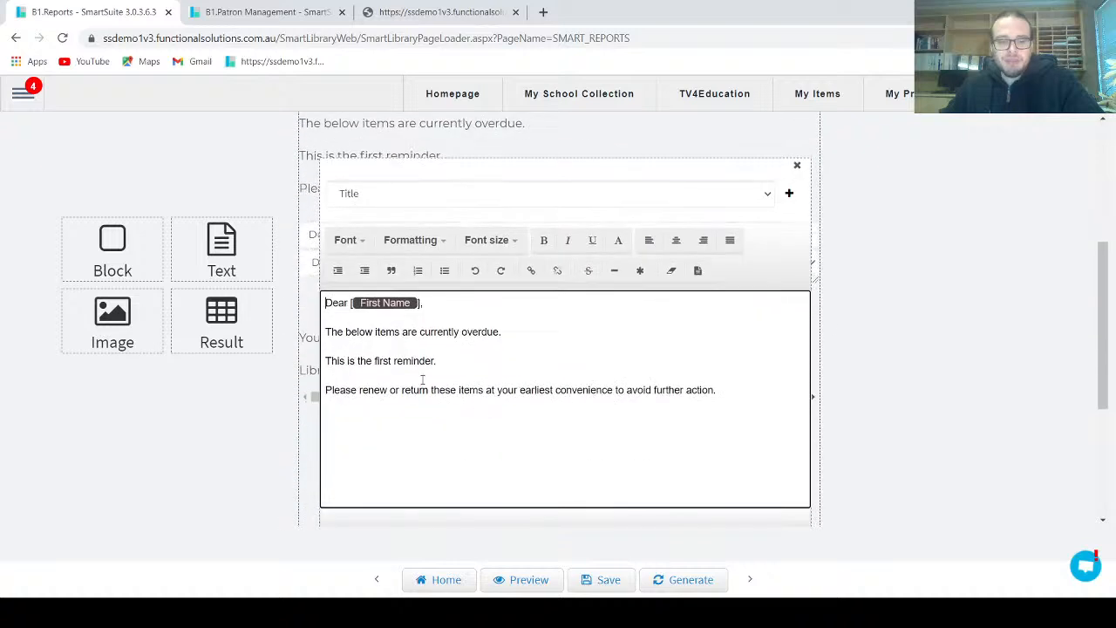
{"action": "left_click_drag", "start_coordinate": [349, 302], "coordinate": [419, 305]}
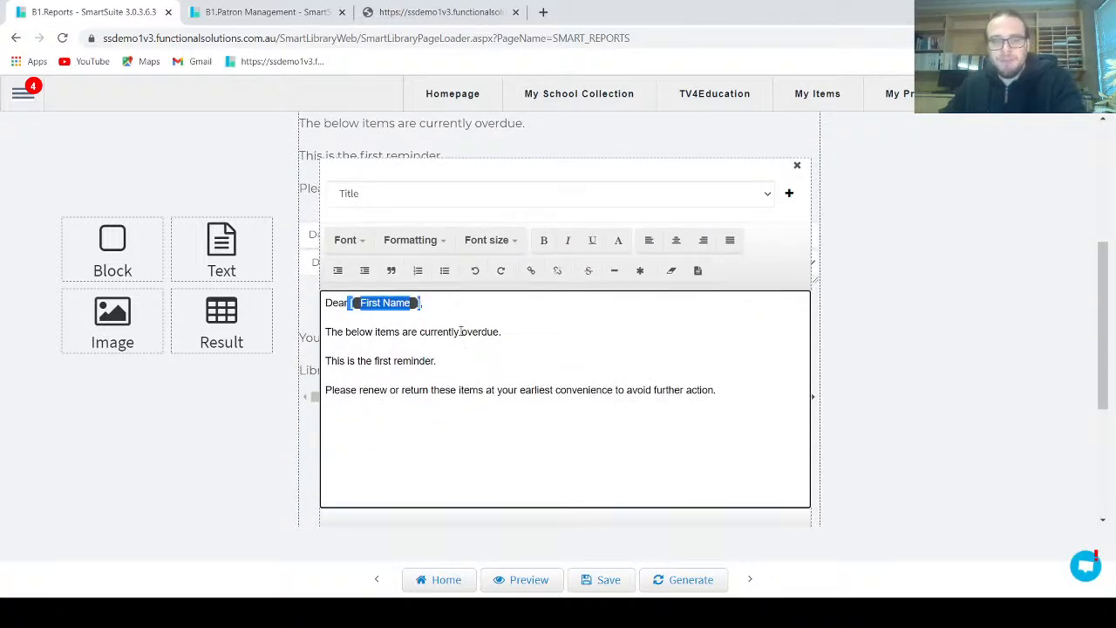
{"action": "key", "text": "BackSpace"}
{"action": "type", "text": ","}
Look through the merge fields available for the greeting, then save the edited text block without inserting one
{"action": "left_click", "coordinate": [467, 193]}
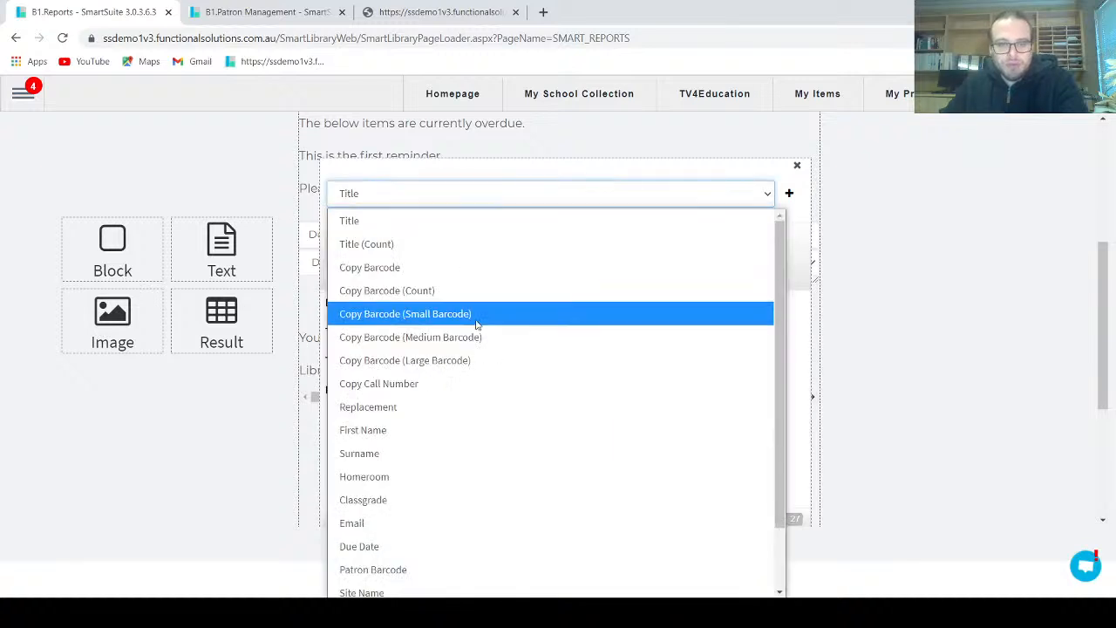
{"action": "scroll", "coordinate": [477, 349], "scroll_direction": "down", "scroll_amount": 1}
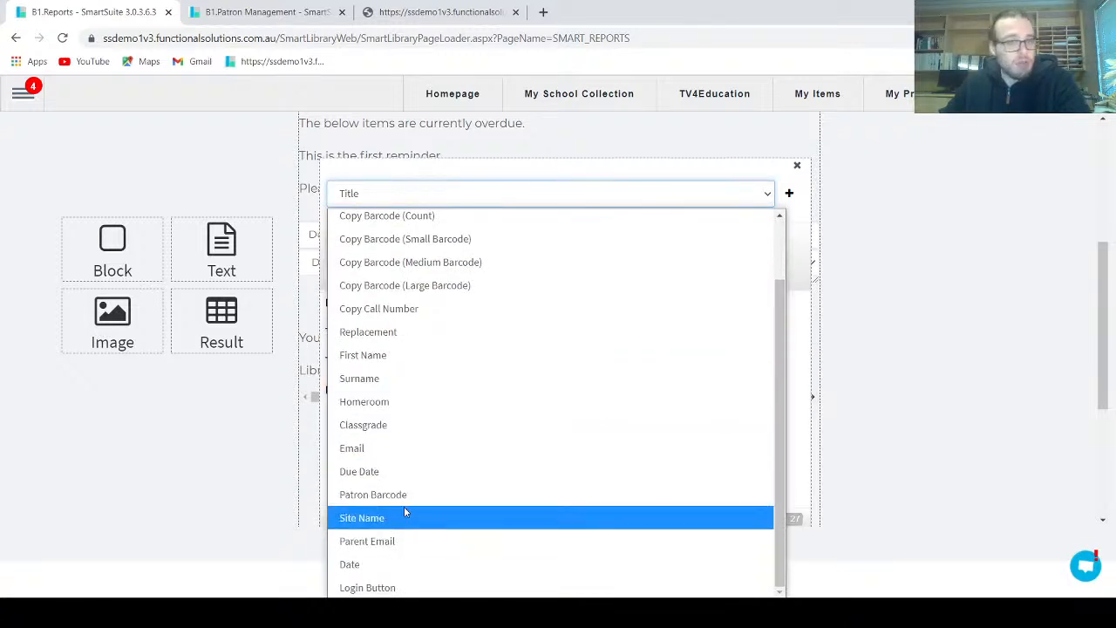
{"action": "left_click", "coordinate": [632, 172]}
{"action": "scroll", "coordinate": [578, 419], "scroll_direction": "down", "scroll_amount": 2}
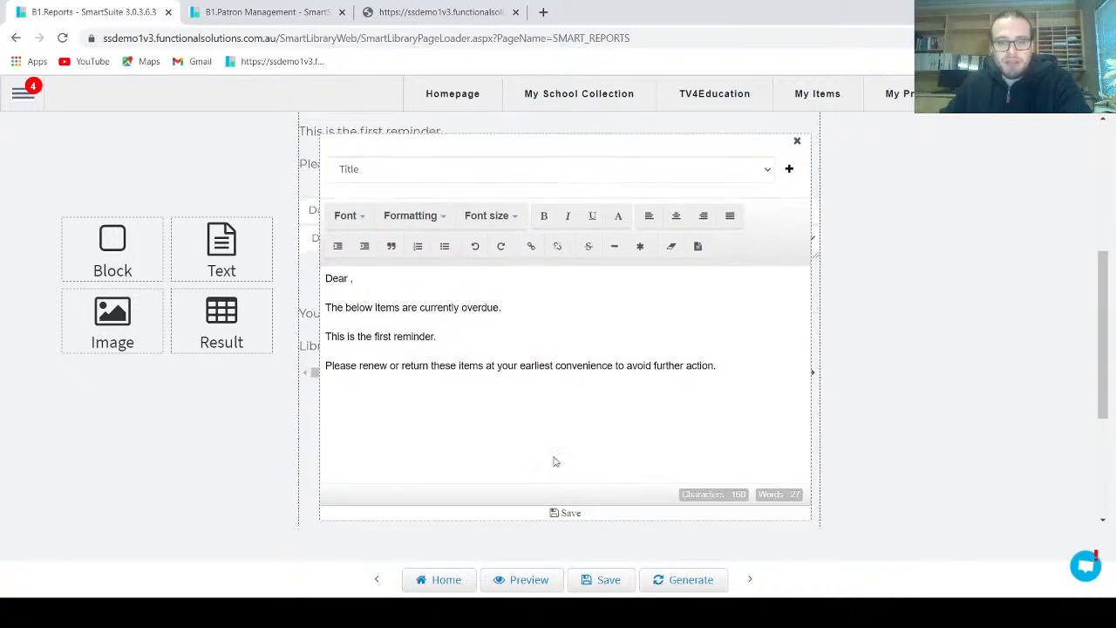
{"action": "left_click", "coordinate": [570, 463]}
{"action": "scroll", "coordinate": [844, 349], "scroll_direction": "up", "scroll_amount": 5}
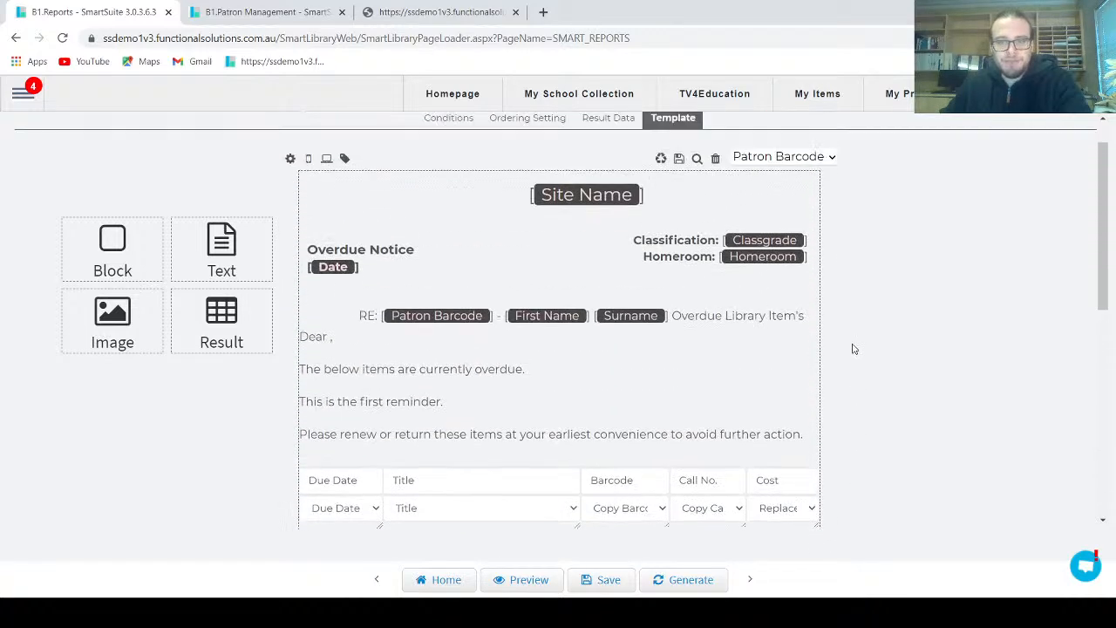
Add another result data column set to the patron field Parent Surname, and save the report configuration
{"action": "left_click", "coordinate": [620, 172]}
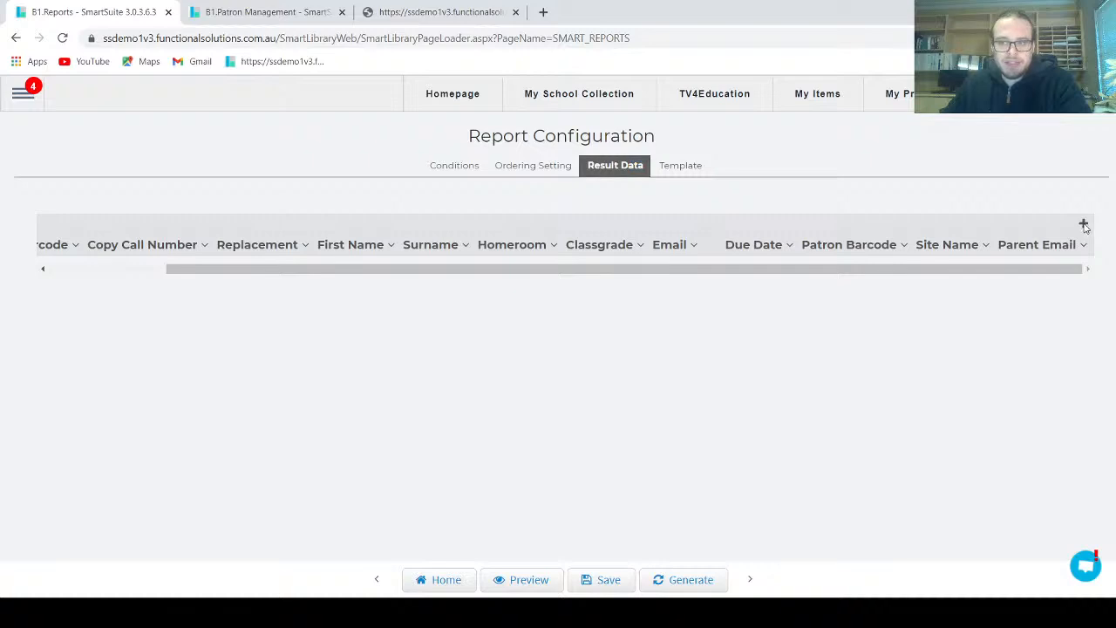
{"action": "left_click_drag", "start_coordinate": [934, 273], "coordinate": [1055, 260]}
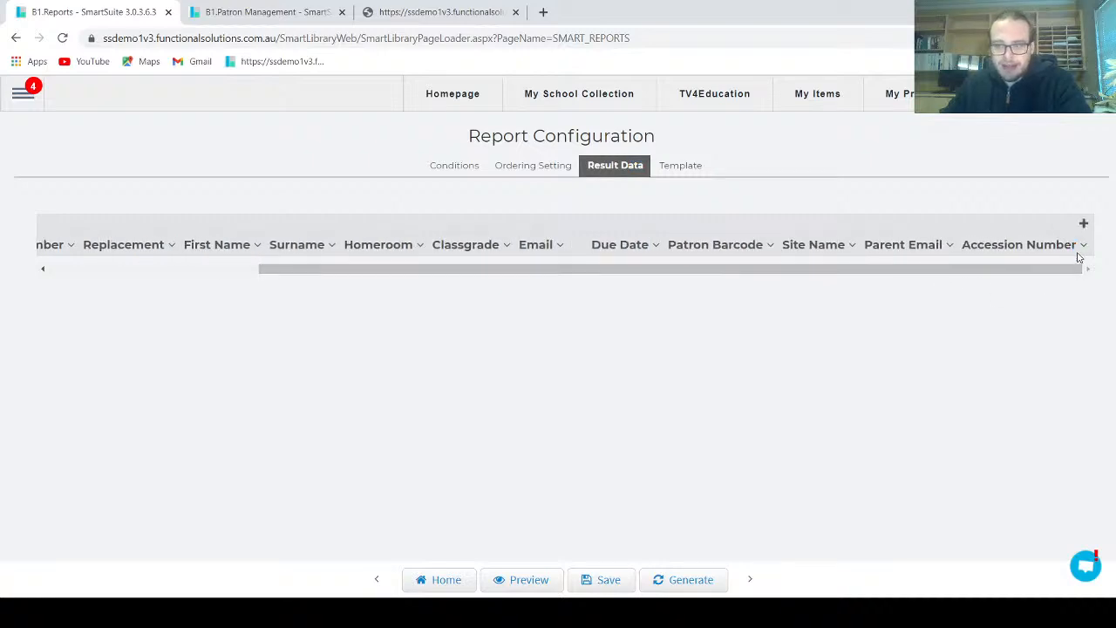
{"action": "left_click", "coordinate": [1082, 246]}
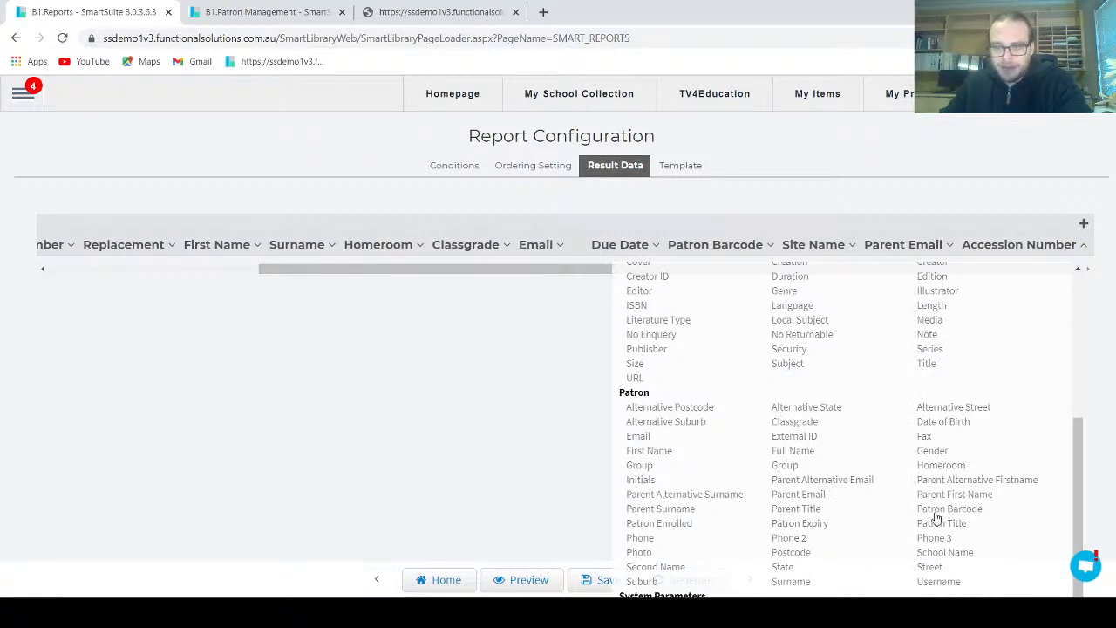
{"action": "left_click", "coordinate": [686, 511]}
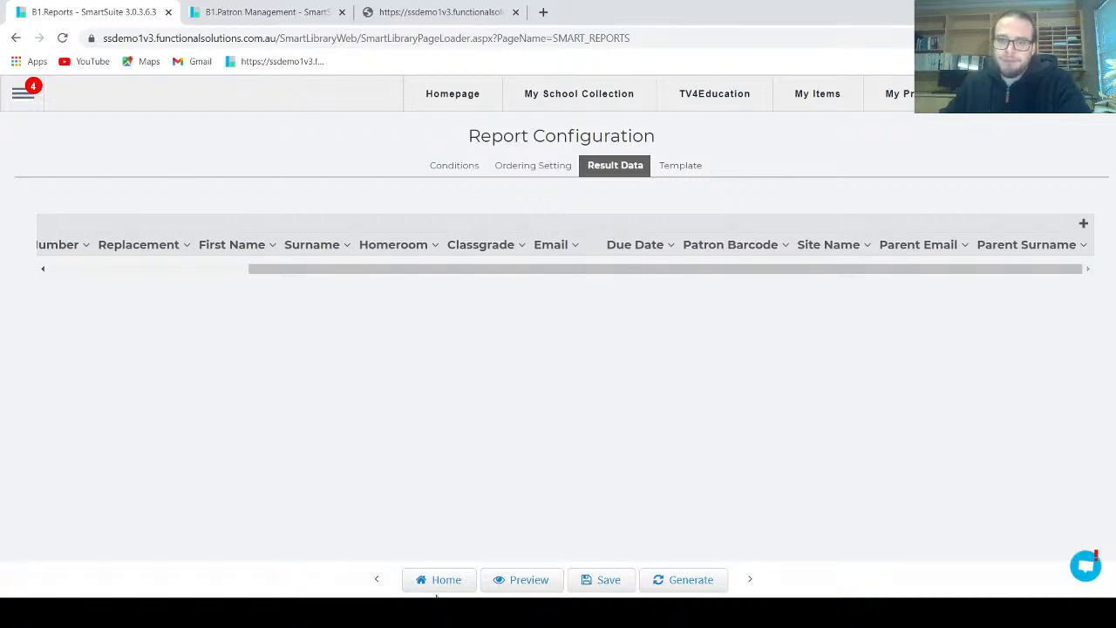
{"action": "left_click", "coordinate": [598, 584]}
Insert the Parent Surname merge field after "Dear" in the greeting of the letter template's text block
{"action": "left_click", "coordinate": [685, 165]}
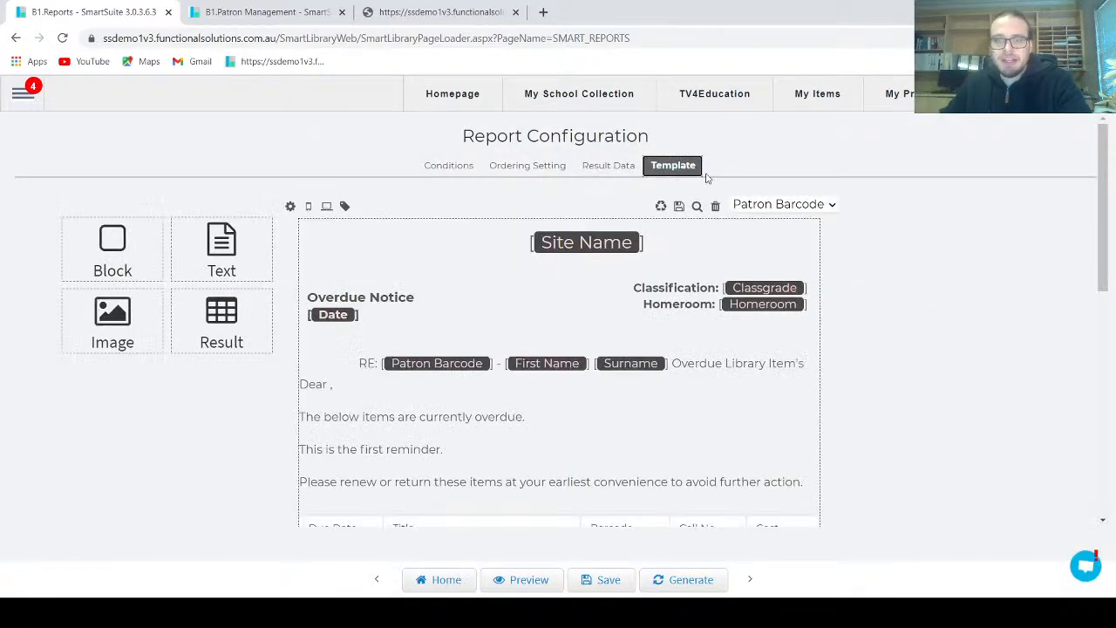
{"action": "scroll", "coordinate": [669, 365], "scroll_direction": "down", "scroll_amount": 1}
{"action": "left_click", "coordinate": [560, 370]}
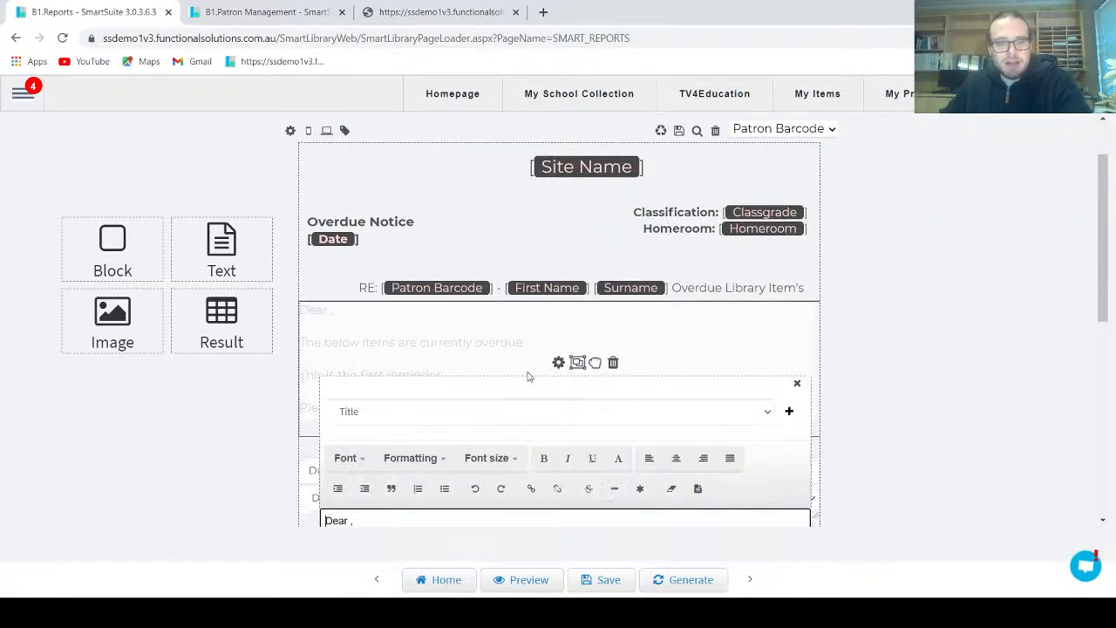
{"action": "scroll", "coordinate": [390, 442], "scroll_direction": "down", "scroll_amount": 2}
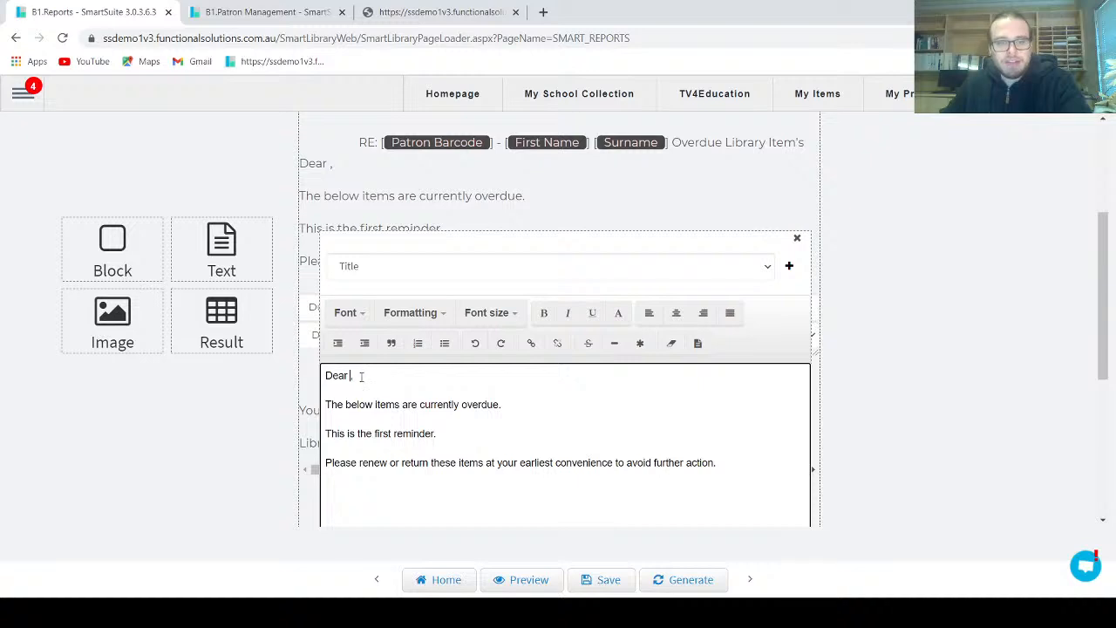
{"action": "left_click", "coordinate": [407, 274]}
{"action": "scroll", "coordinate": [496, 471], "scroll_direction": "down", "scroll_amount": 3}
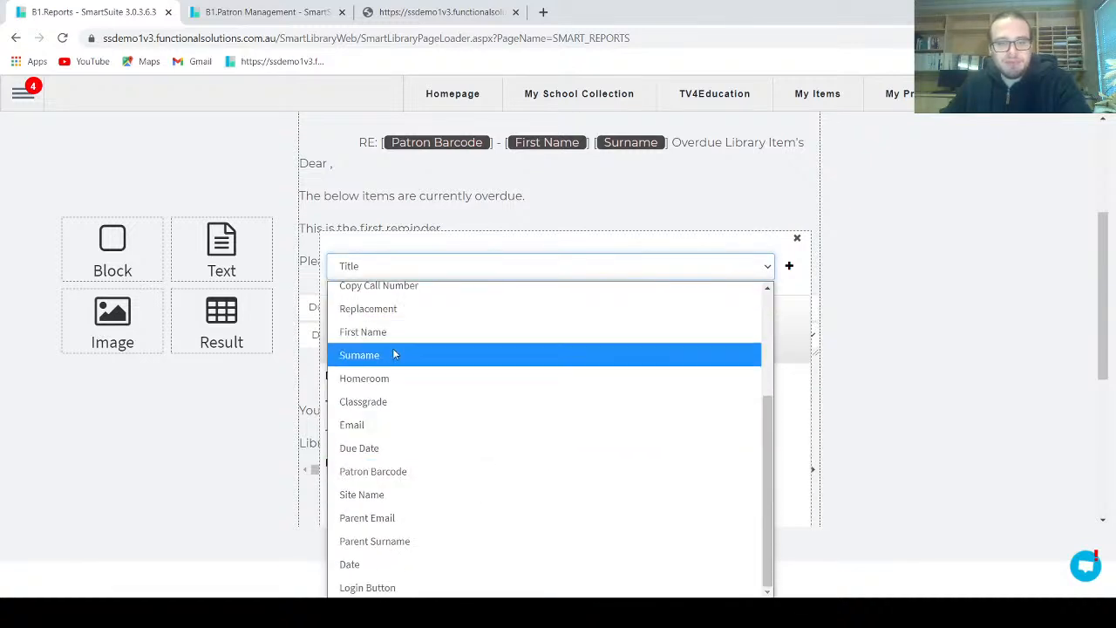
{"action": "left_click", "coordinate": [384, 540]}
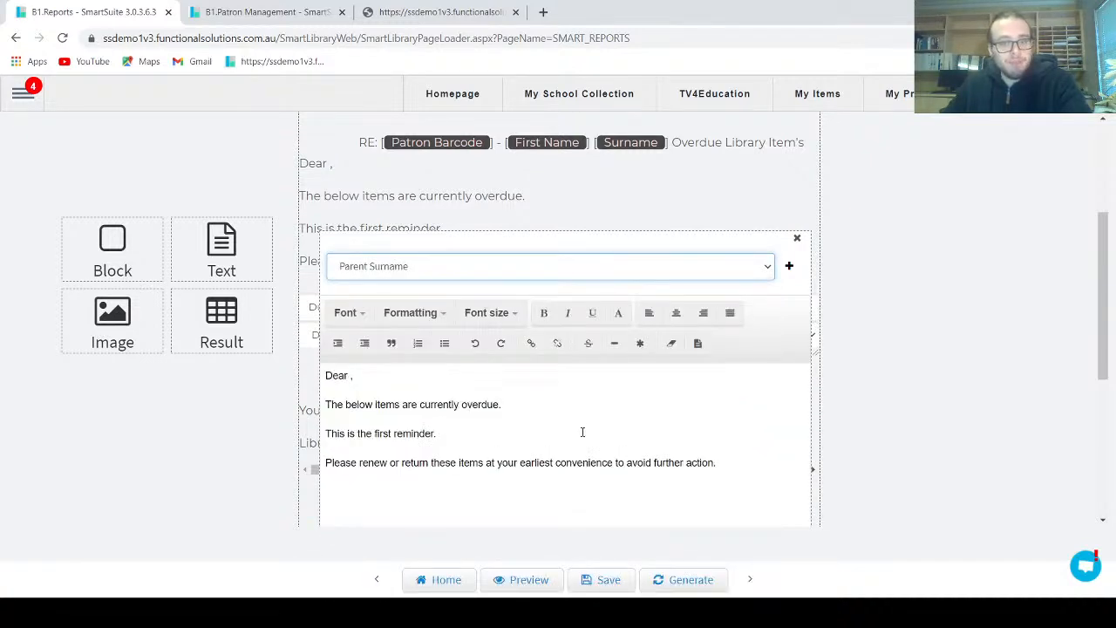
{"action": "scroll", "coordinate": [583, 432], "scroll_direction": "down", "scroll_amount": 2}
{"action": "left_click", "coordinate": [788, 124]}
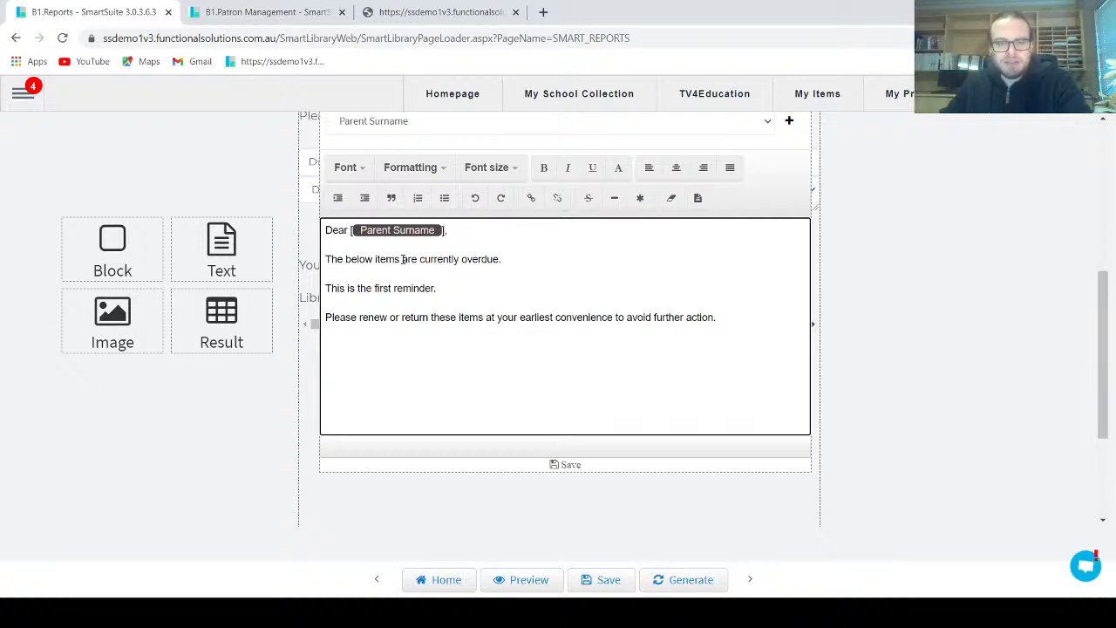
Reword the opening sentence as "Your child has the below items which are currently overdue." and save the text block and the report
{"action": "left_click_drag", "start_coordinate": [339, 259], "coordinate": [328, 257]}
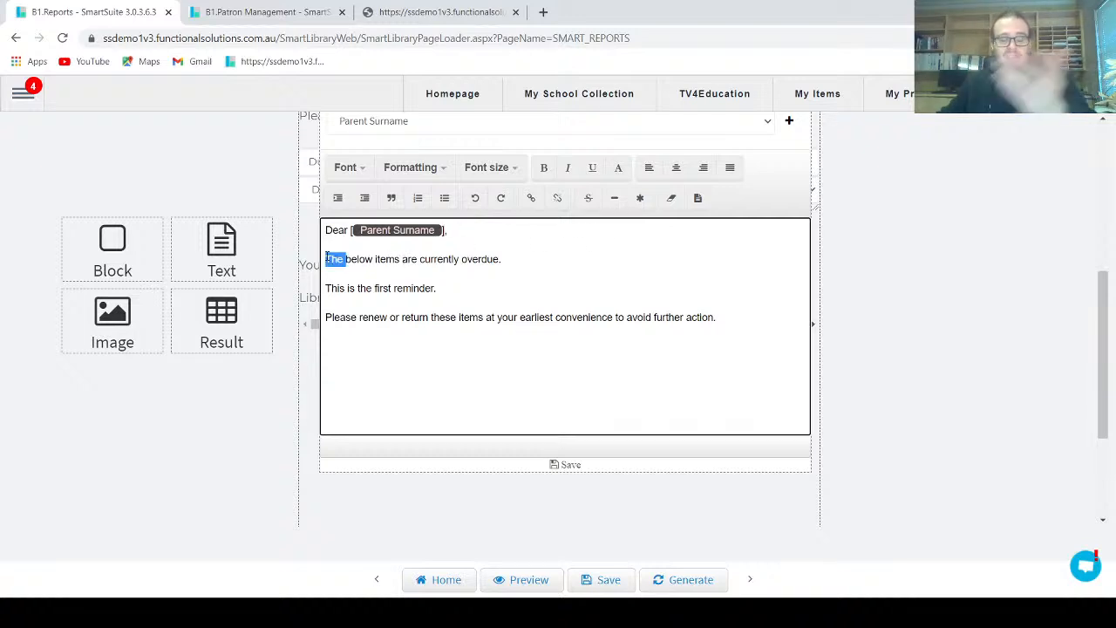
{"action": "type", "text": "Your child has "}
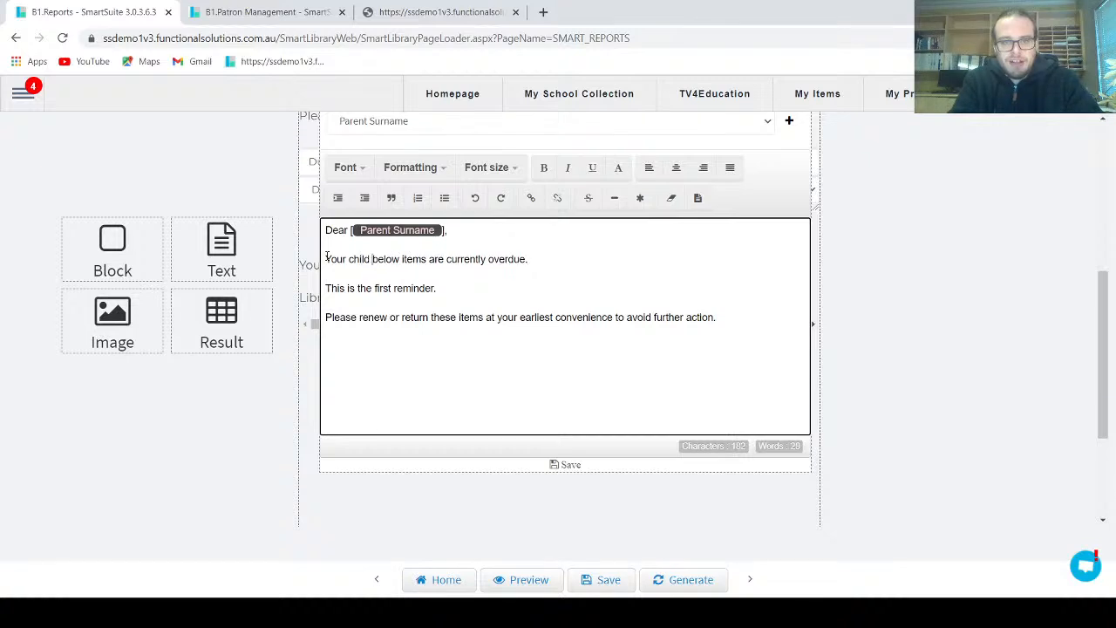
{"action": "type", "text": "the below"}
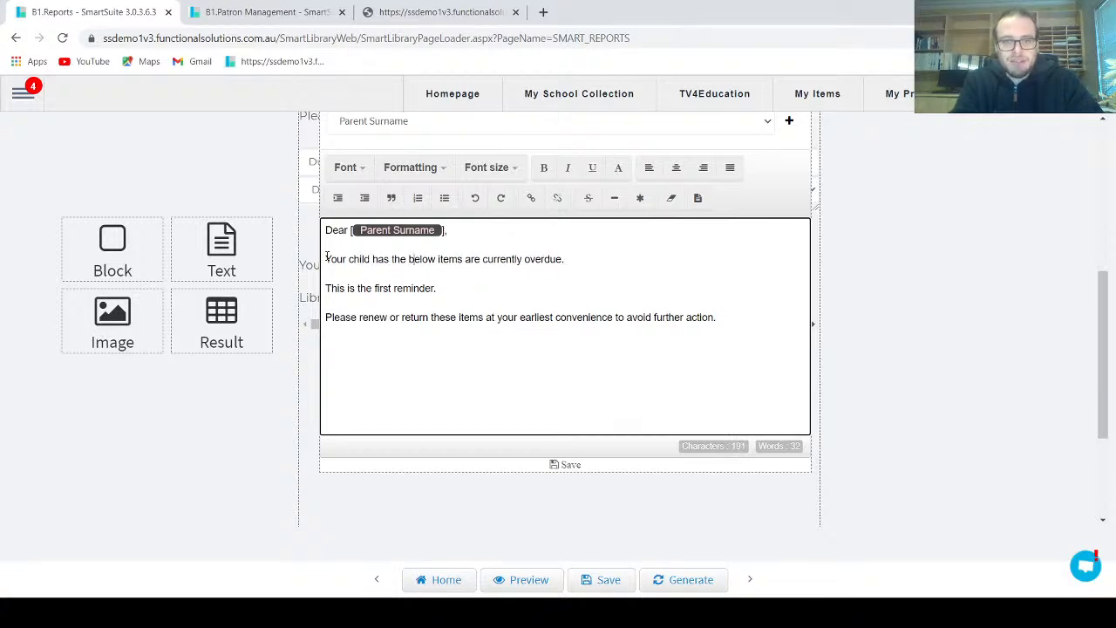
{"action": "type", "text": " items whic"}
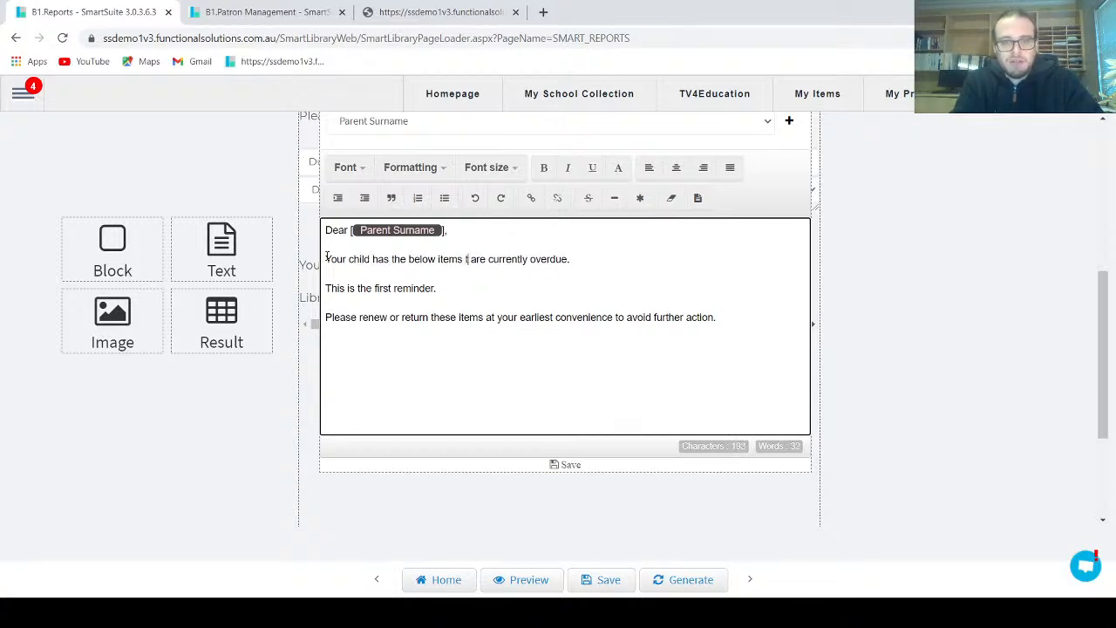
{"action": "type", "text": "h"}
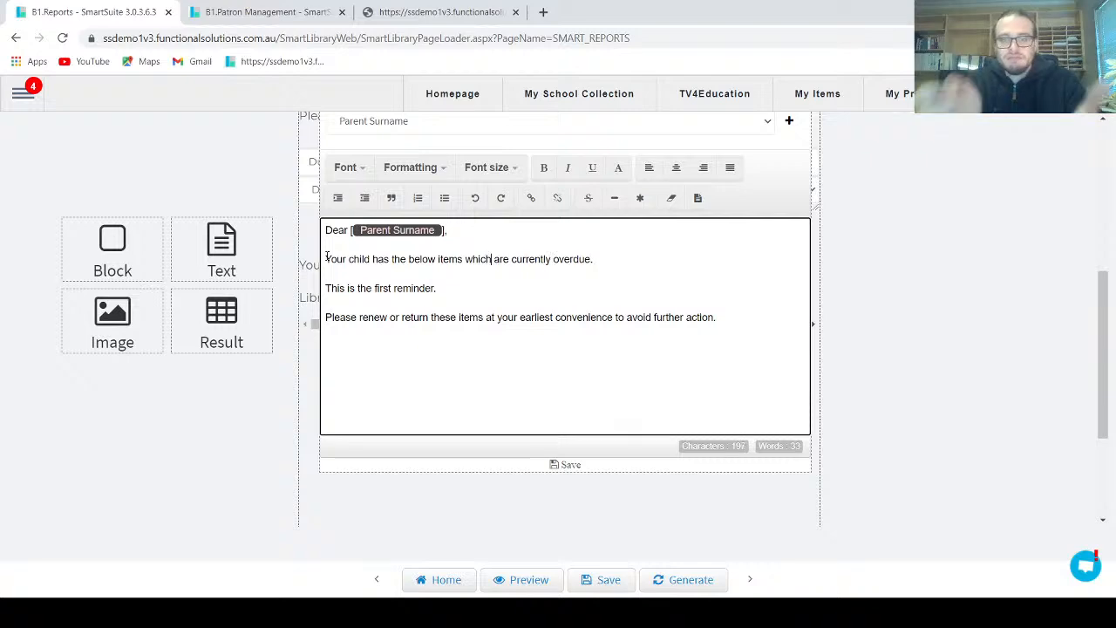
{"action": "left_click", "coordinate": [581, 465]}
{"action": "left_click", "coordinate": [602, 581]}
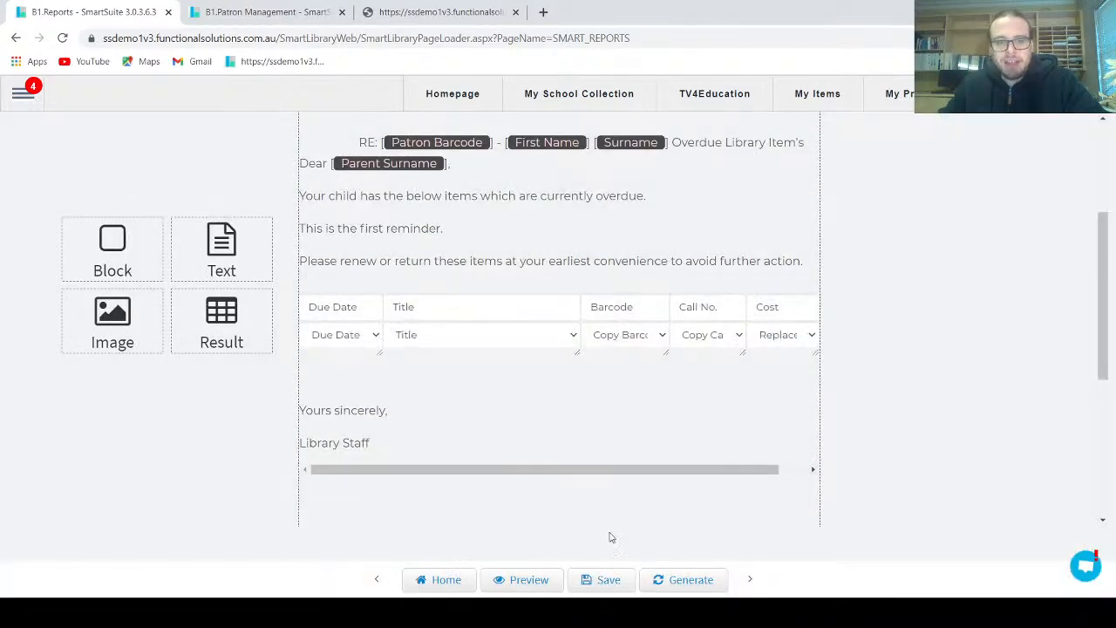
Generate the letter and prepare its immediate email with Mail To set to Parent Email, checking the recipient without confirming
{"action": "scroll", "coordinate": [610, 514], "scroll_direction": "up", "scroll_amount": 3}
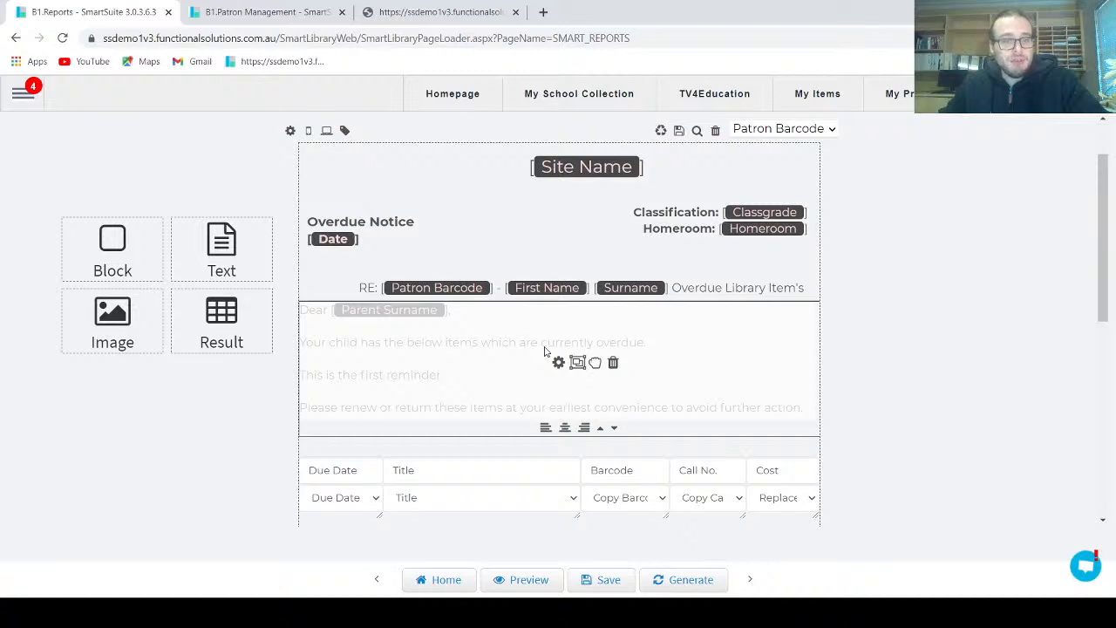
{"action": "left_click", "coordinate": [677, 576]}
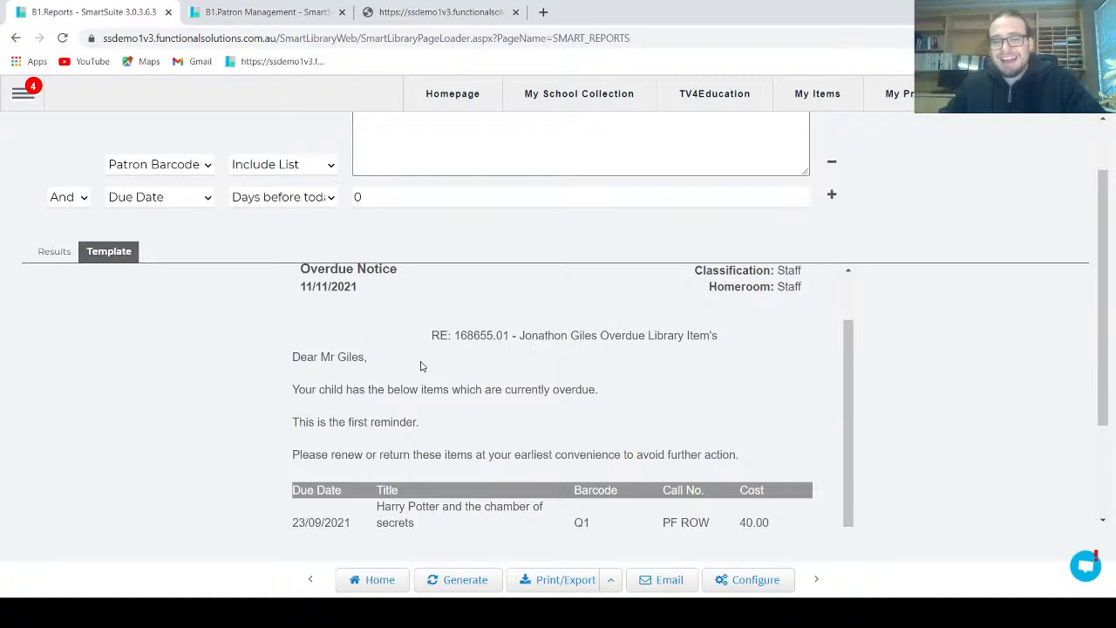
{"action": "left_click", "coordinate": [668, 580]}
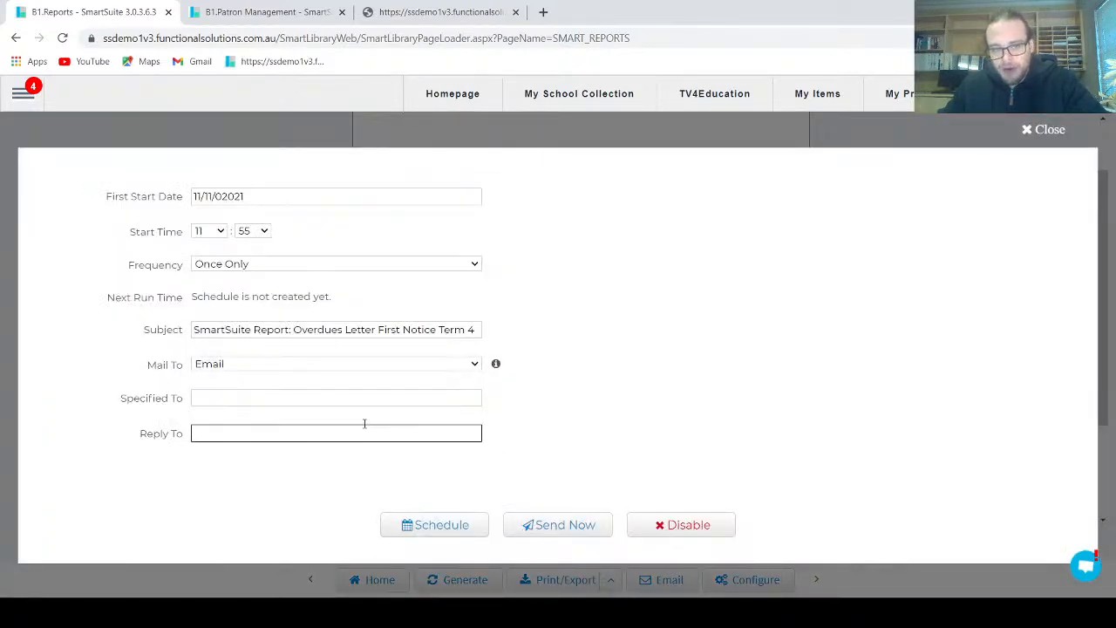
{"action": "left_click", "coordinate": [224, 366]}
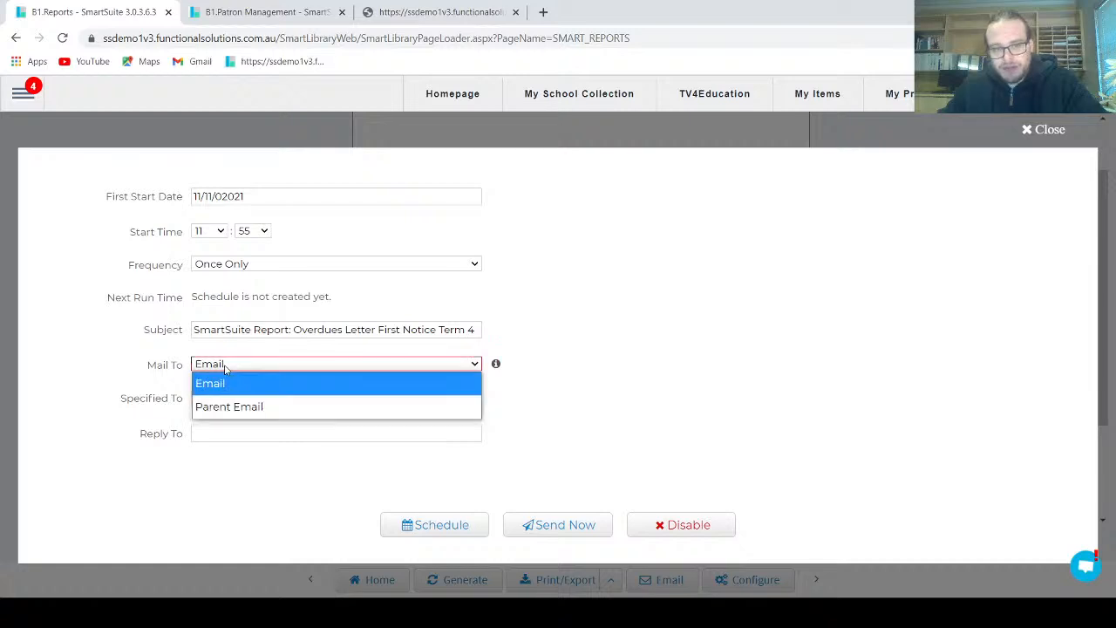
{"action": "left_click", "coordinate": [252, 405]}
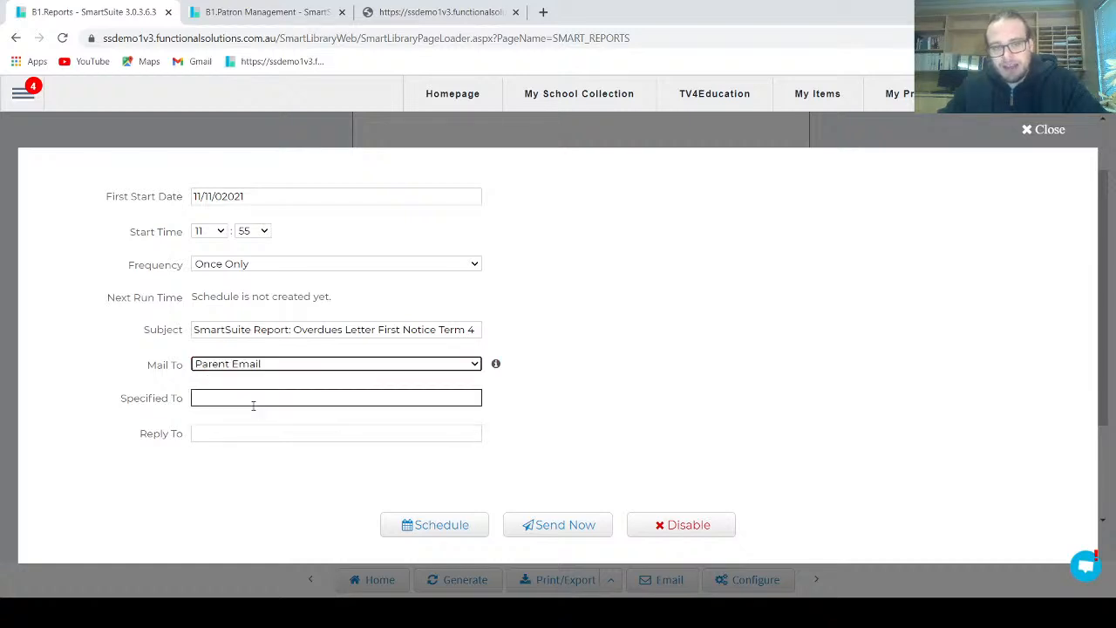
{"action": "left_click", "coordinate": [647, 407]}
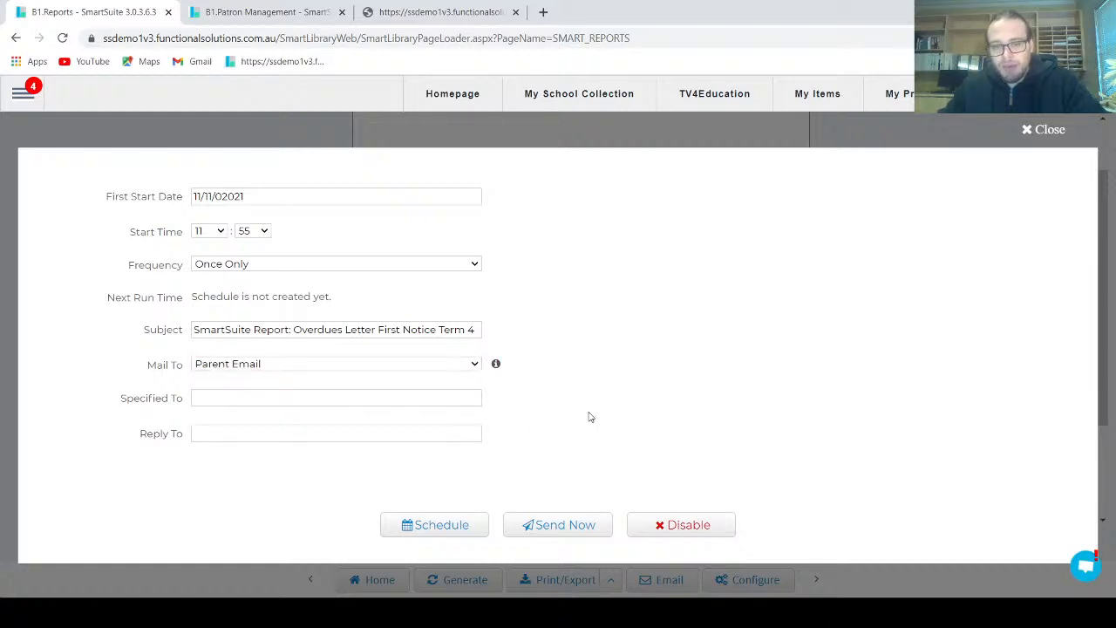
{"action": "left_click", "coordinate": [577, 525]}
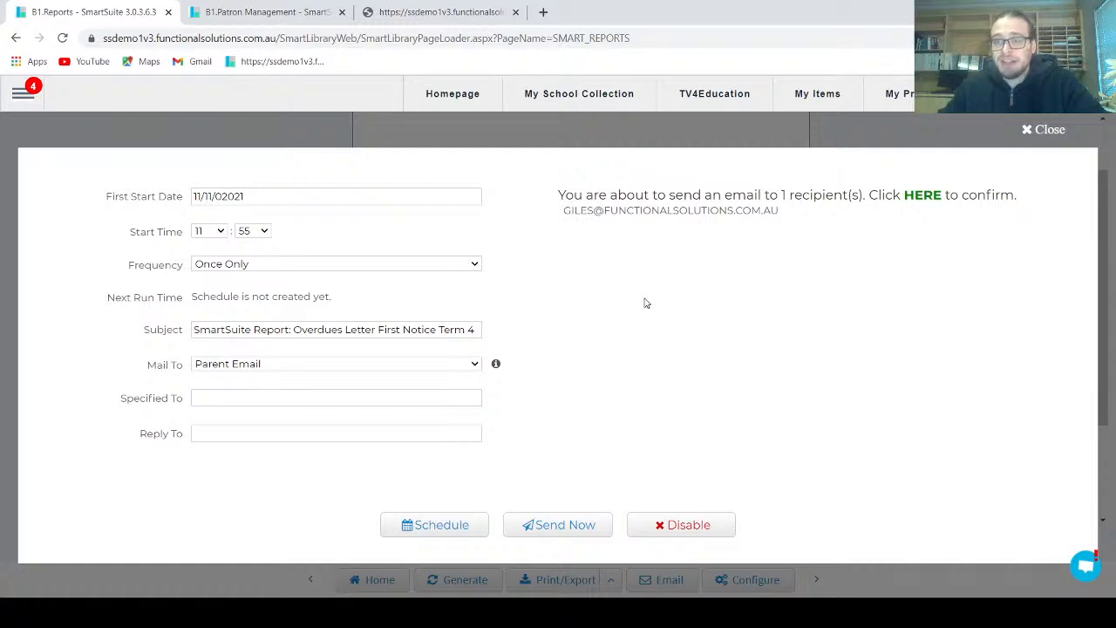
{"action": "left_click_drag", "start_coordinate": [560, 210], "coordinate": [709, 229]}
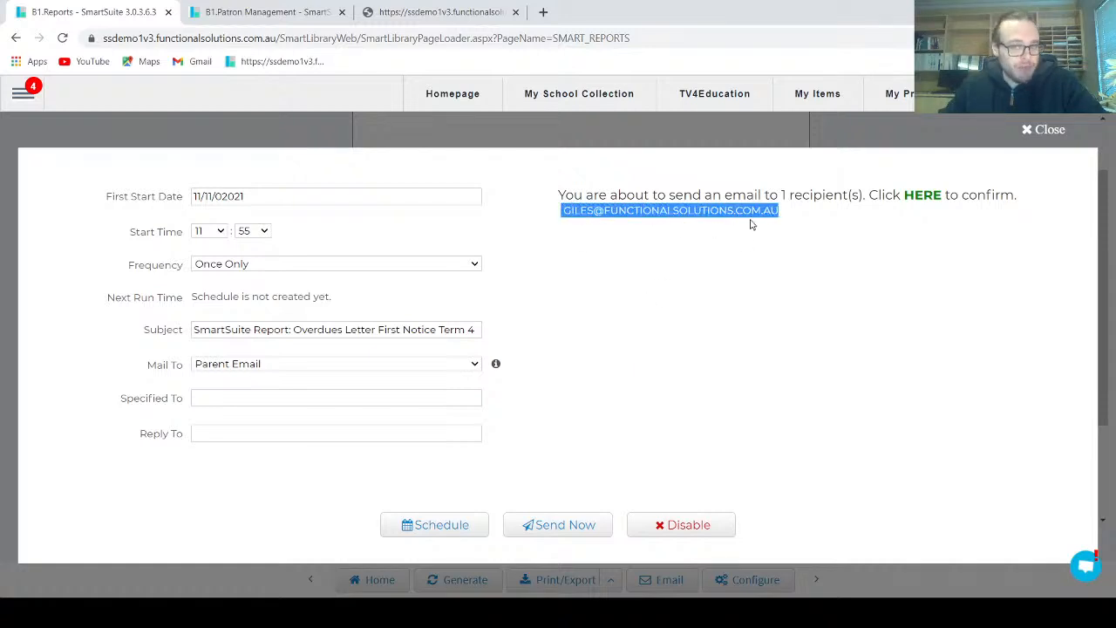
{"action": "left_click", "coordinate": [677, 298]}
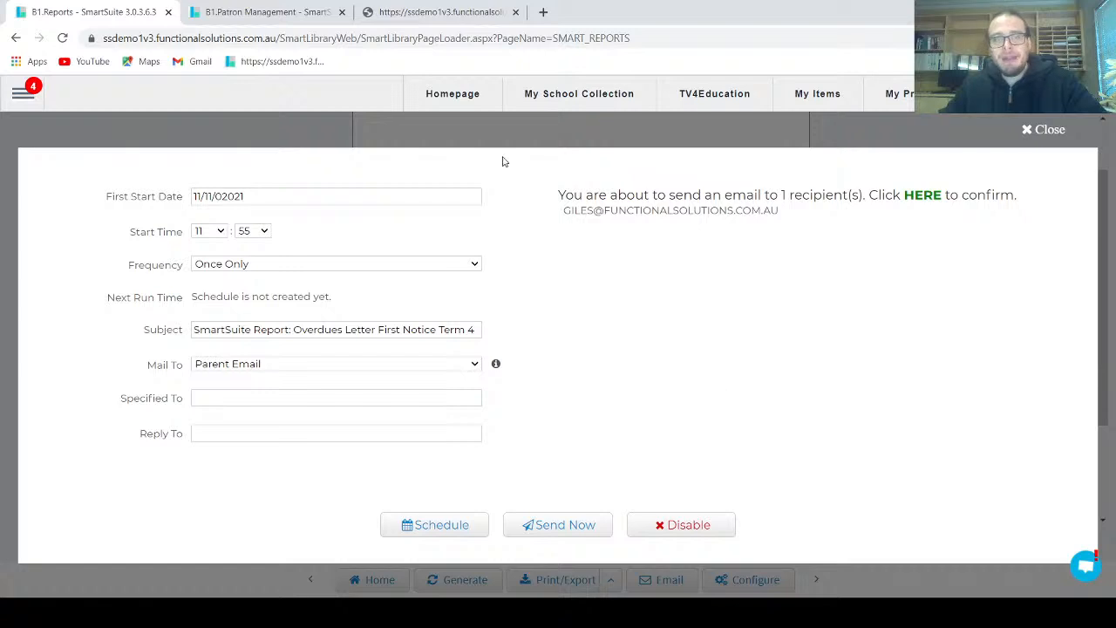
Switch to the patron's record in Patron Management, clear the parent's Email field, and save the patron
{"action": "left_click", "coordinate": [300, 12]}
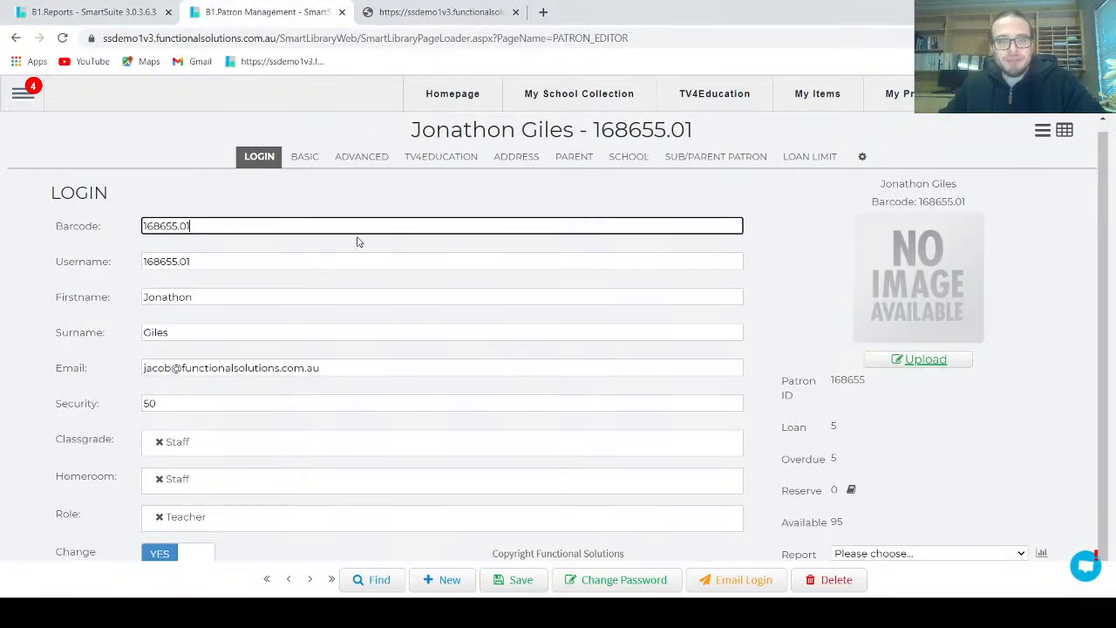
{"action": "left_click", "coordinate": [577, 158]}
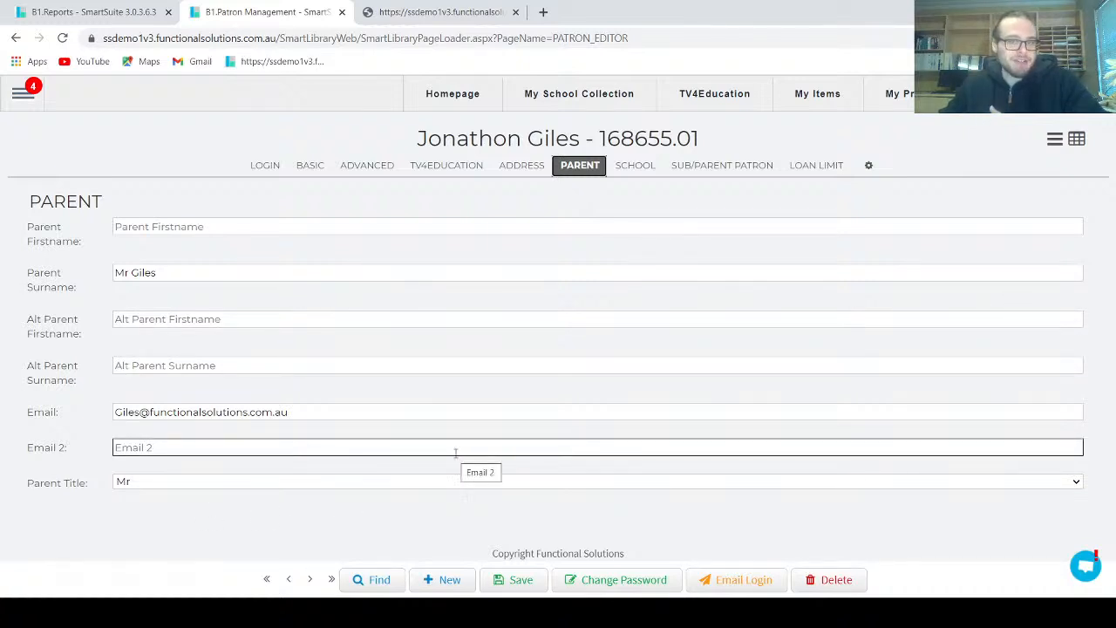
{"action": "left_click", "coordinate": [354, 410]}
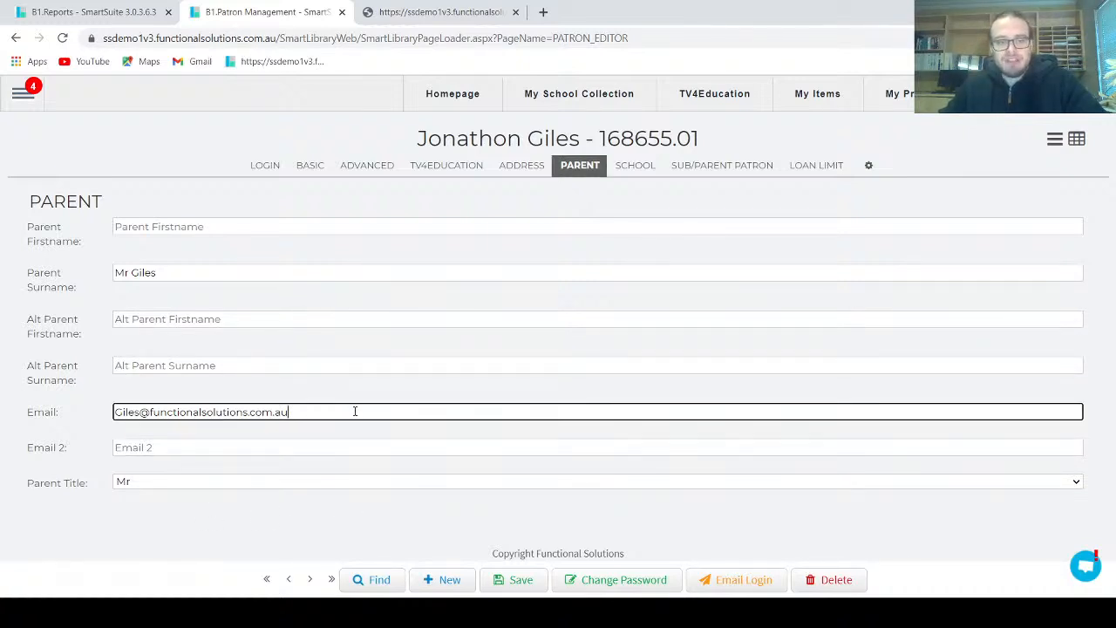
{"action": "left_click_drag", "start_coordinate": [354, 411], "coordinate": [2, 410]}
{"action": "key", "text": "BackSpace"}
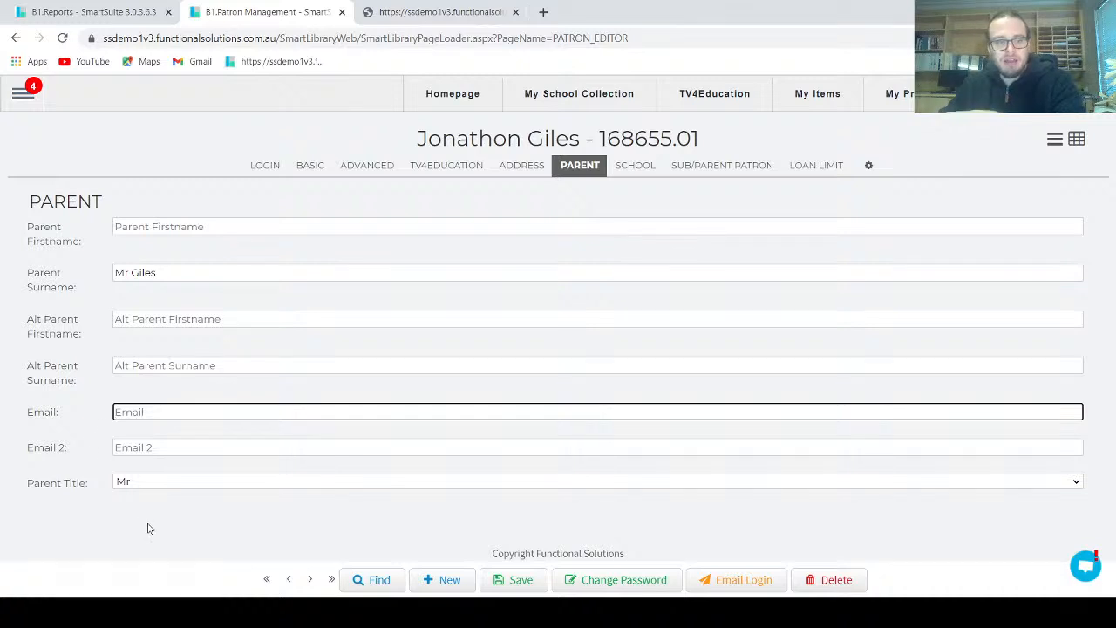
{"action": "left_click", "coordinate": [495, 576]}
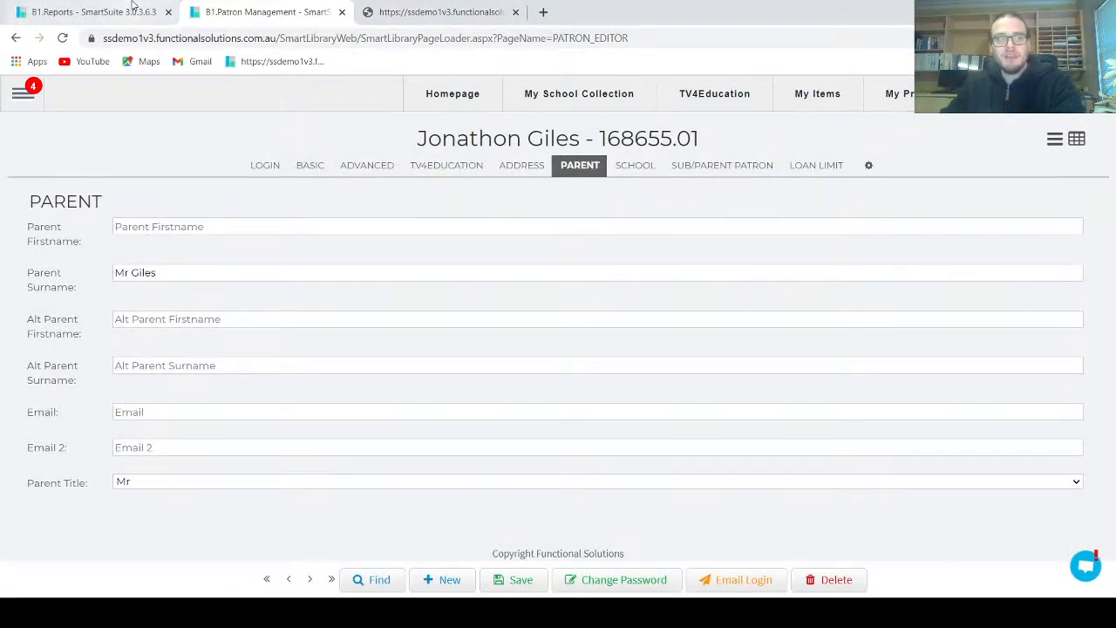
Return to the report, reopen its email settings, set Mail To to Parent Email, and request immediate sending to check the recipients
{"action": "left_click", "coordinate": [133, 7]}
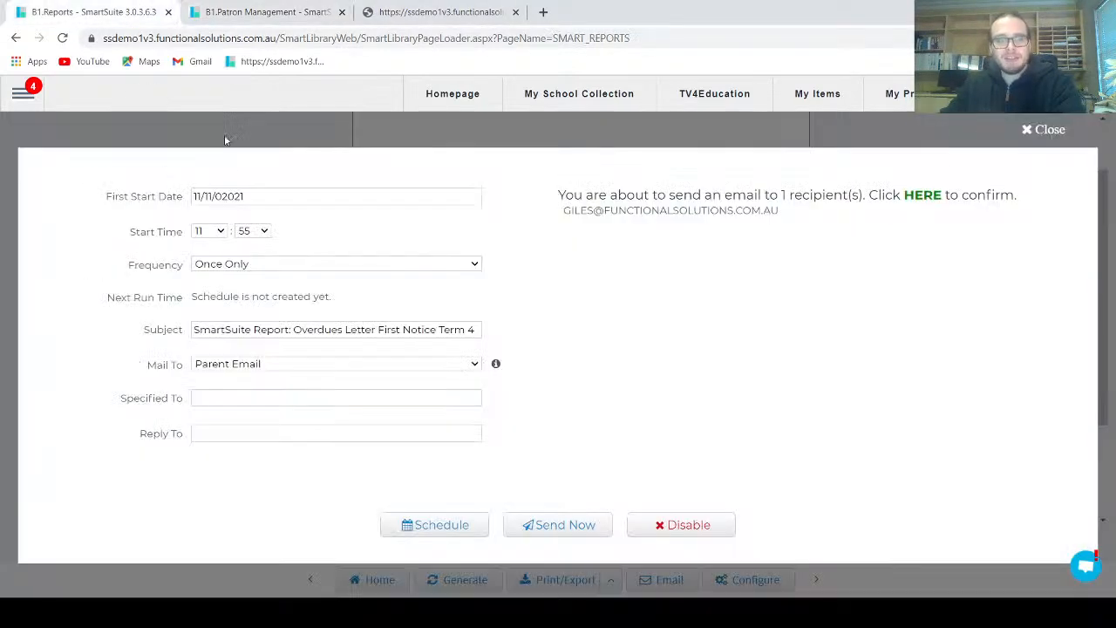
{"action": "left_click", "coordinate": [1037, 130]}
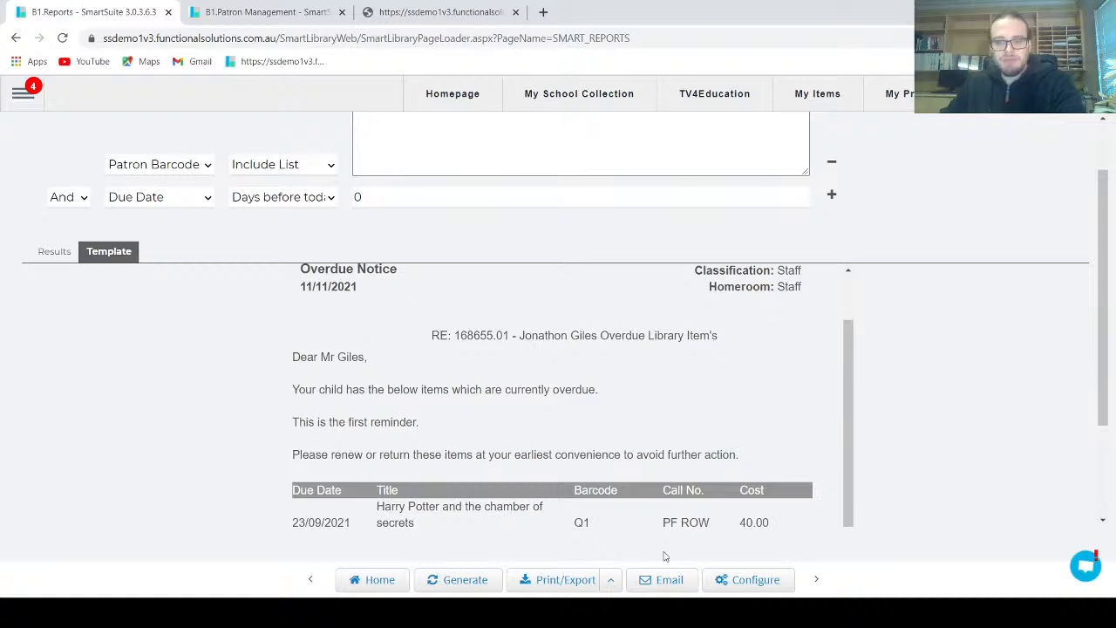
{"action": "left_click", "coordinate": [655, 580]}
{"action": "left_click", "coordinate": [567, 527]}
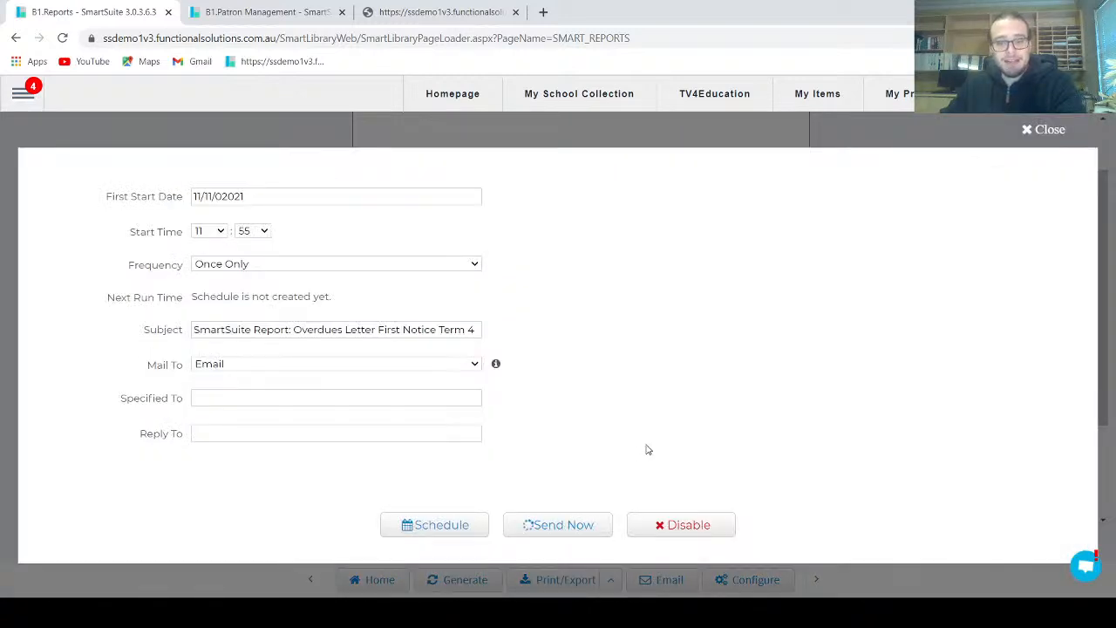
{"action": "left_click", "coordinate": [265, 366]}
{"action": "left_click", "coordinate": [229, 406]}
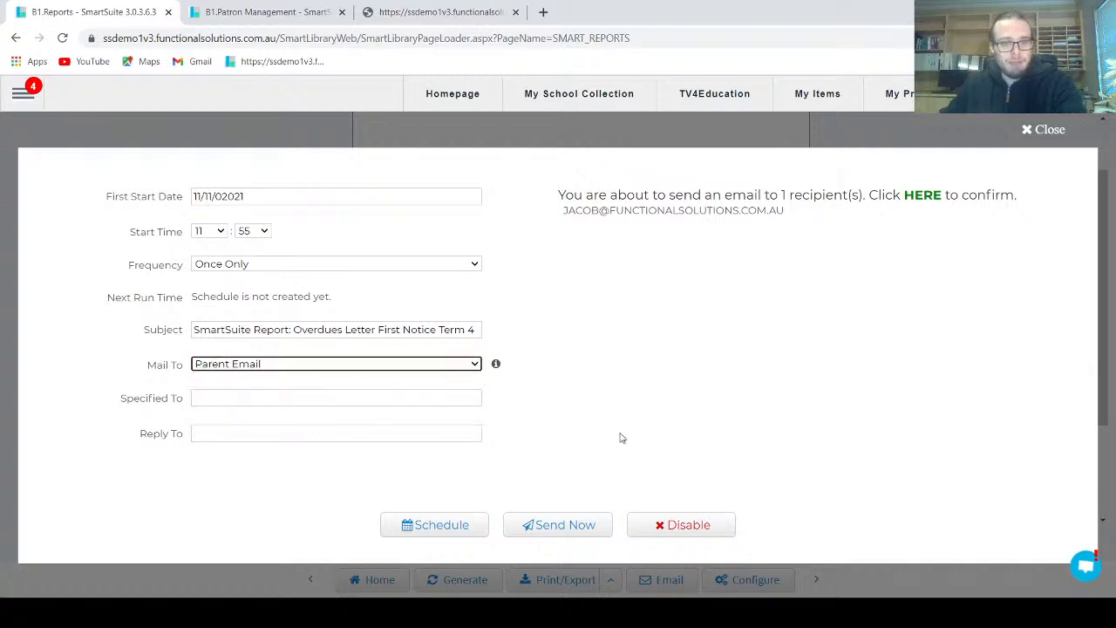
{"action": "left_click", "coordinate": [561, 526]}
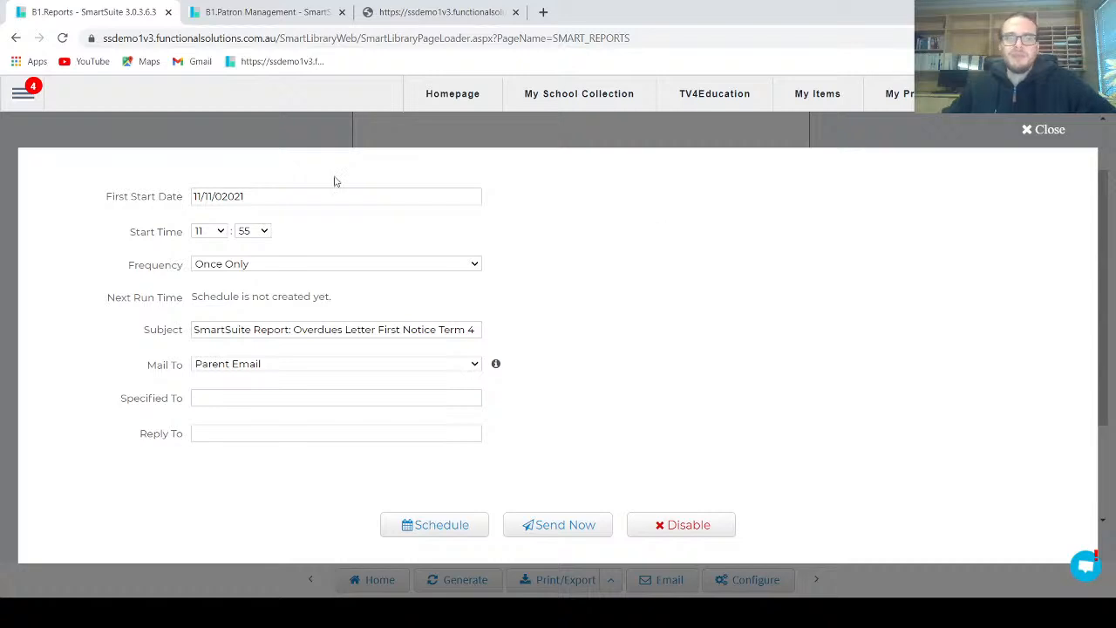
Close the email settings, replace the Patron Barcode filter with a blank Classgrade filter, and generate the letters
{"action": "left_click", "coordinate": [1029, 130]}
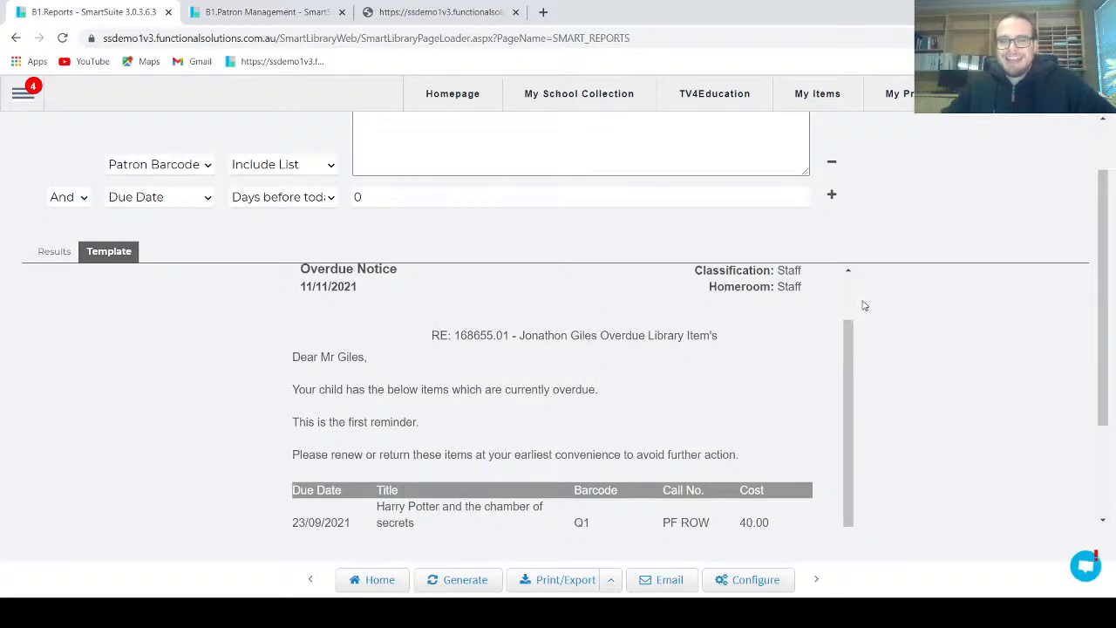
{"action": "scroll", "coordinate": [748, 364], "scroll_direction": "up", "scroll_amount": 2}
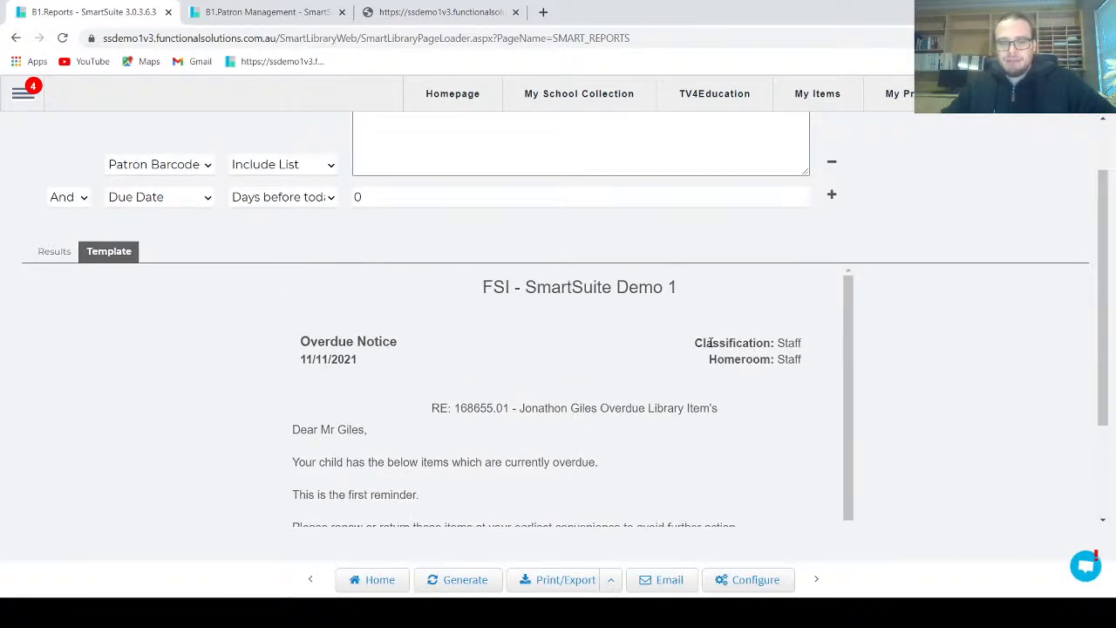
{"action": "scroll", "coordinate": [689, 328], "scroll_direction": "up", "scroll_amount": 1}
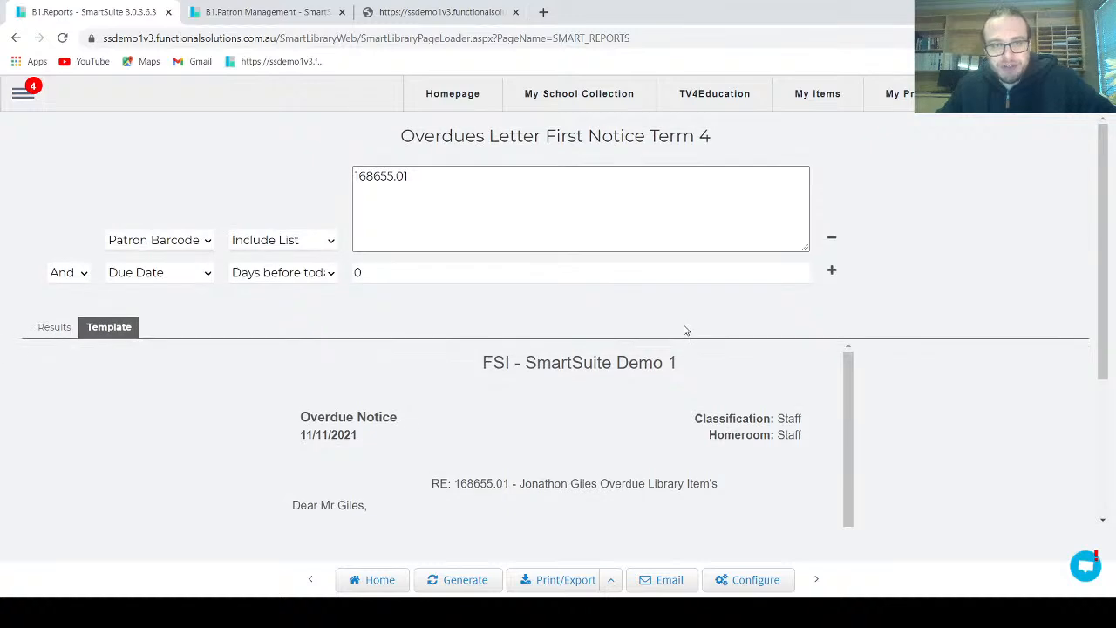
{"action": "left_click", "coordinate": [174, 238]}
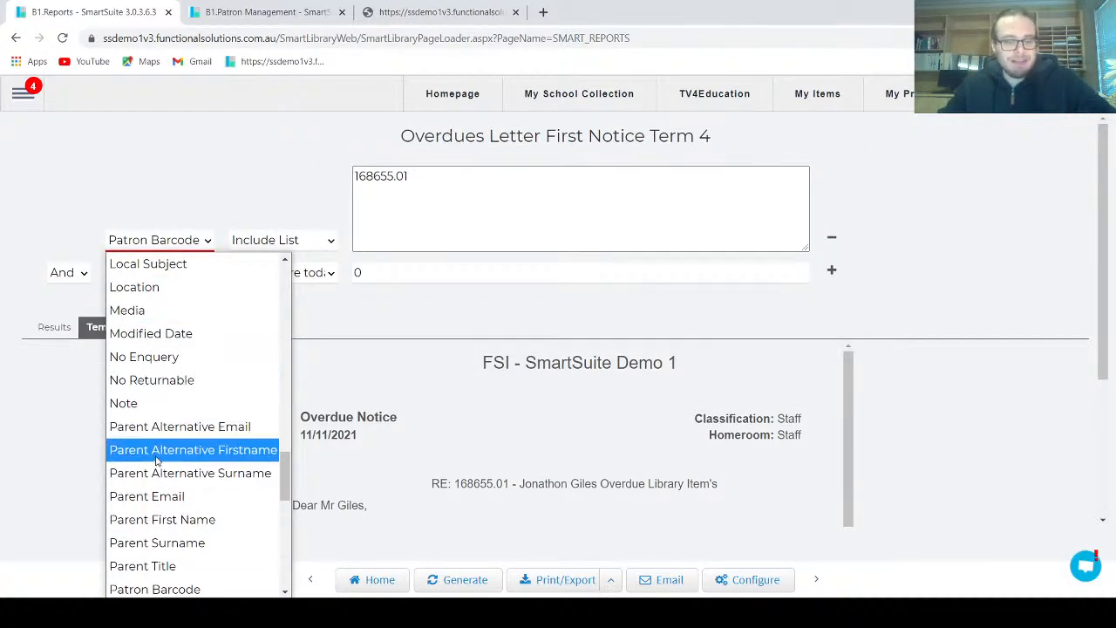
{"action": "type", "text": "clas"}
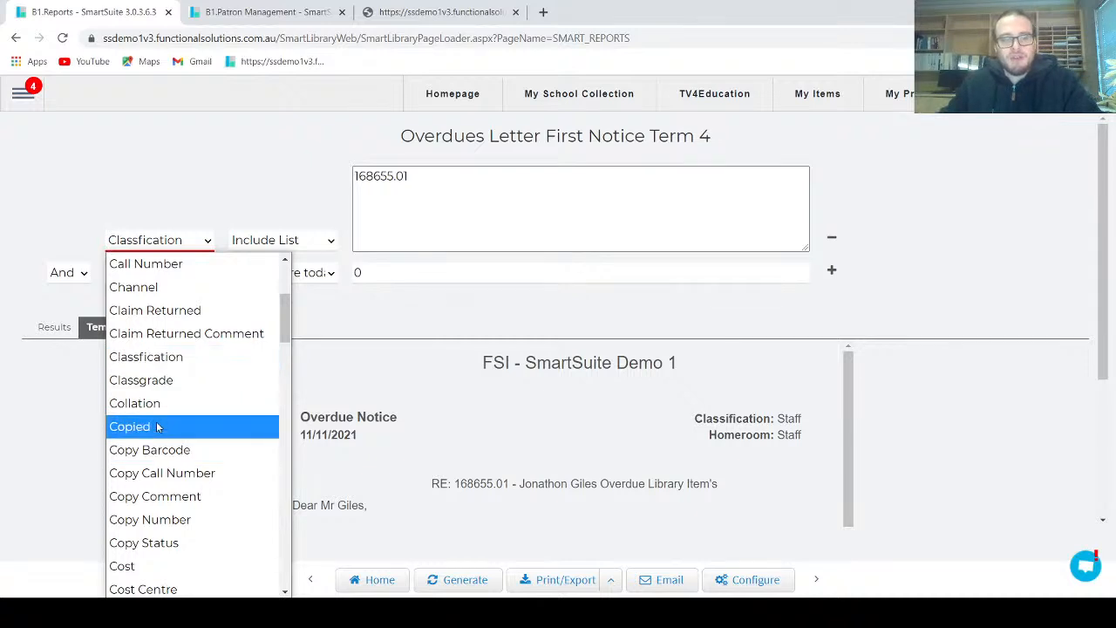
{"action": "left_click", "coordinate": [149, 380]}
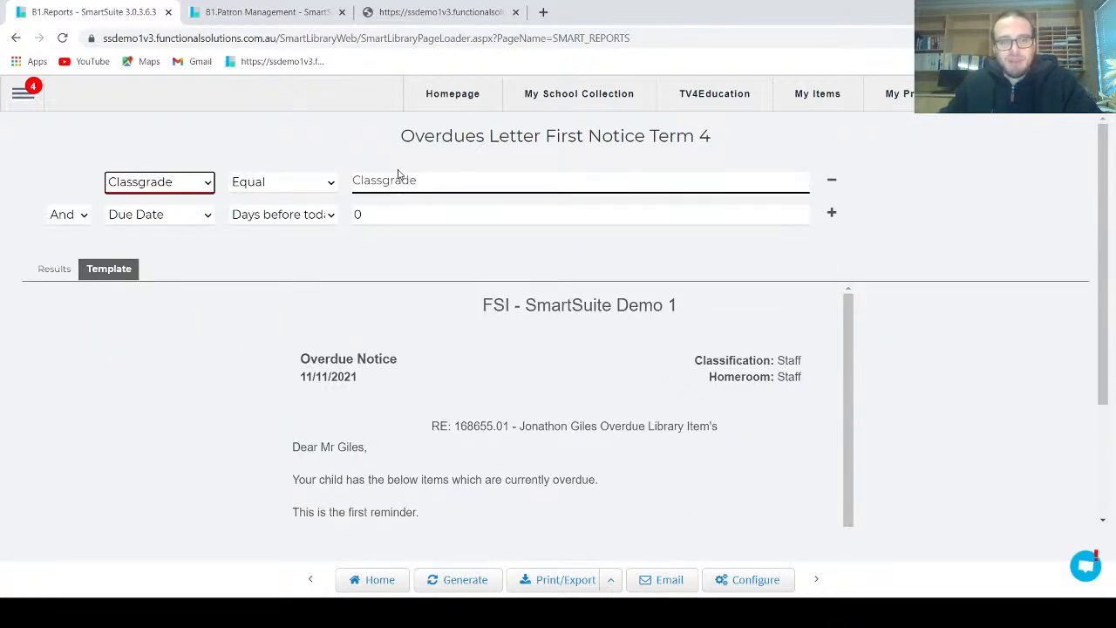
{"action": "left_click", "coordinate": [477, 581]}
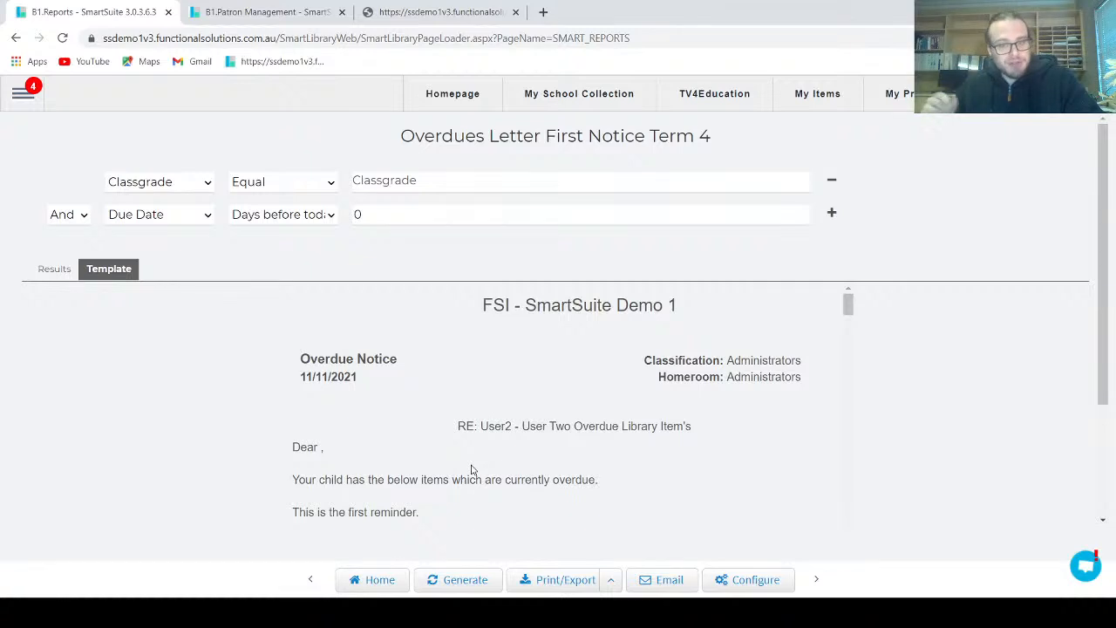
{"action": "scroll", "coordinate": [555, 420], "scroll_direction": "down", "scroll_amount": 2}
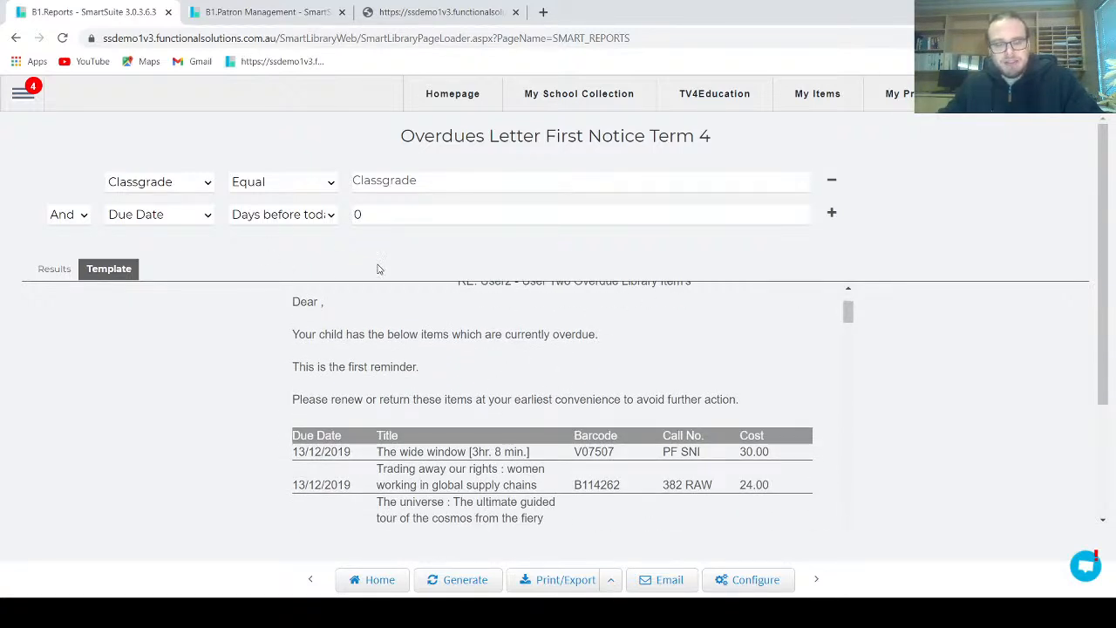
{"action": "scroll", "coordinate": [486, 381], "scroll_direction": "up", "scroll_amount": 1}
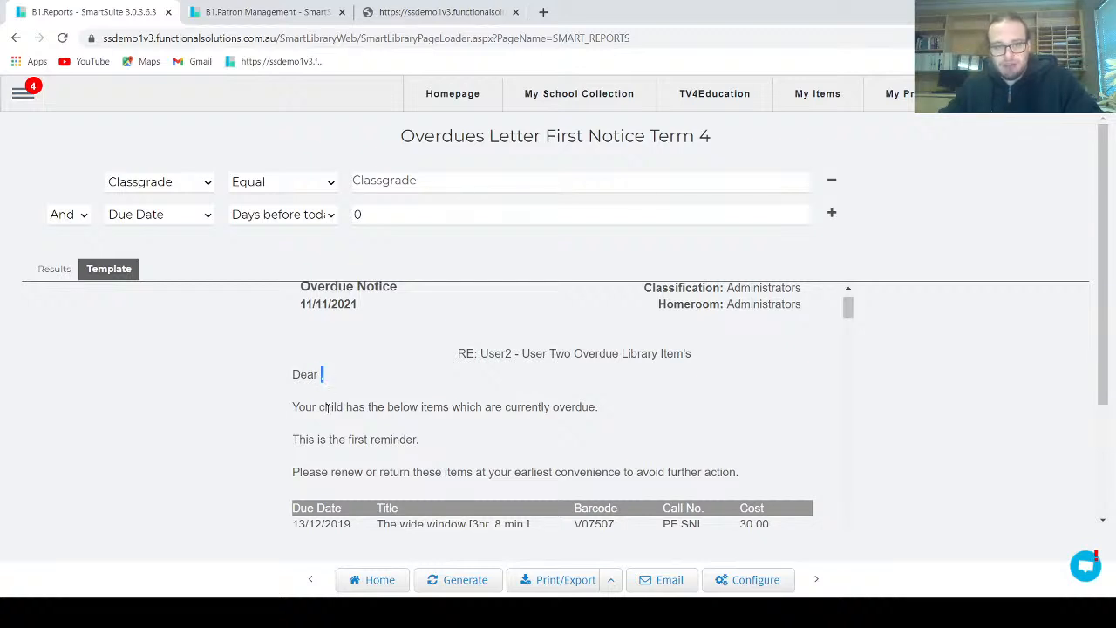
Check the immediate-send recipients with Mail To set to Email and to Parent Email, closing the email settings without confirming
{"action": "left_click", "coordinate": [673, 581]}
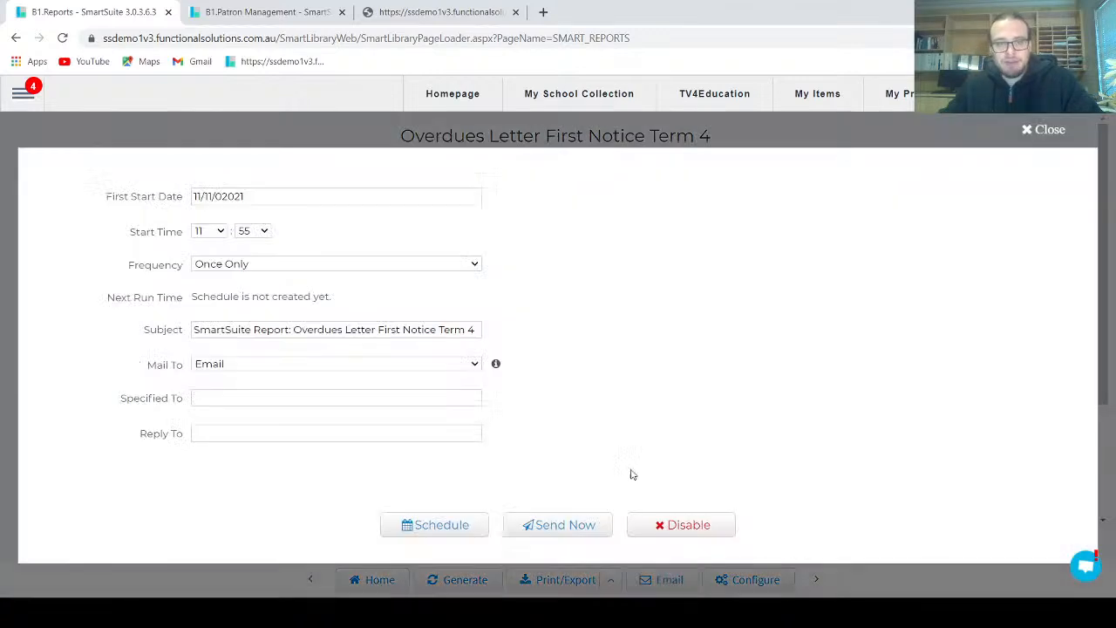
{"action": "left_click", "coordinate": [552, 524]}
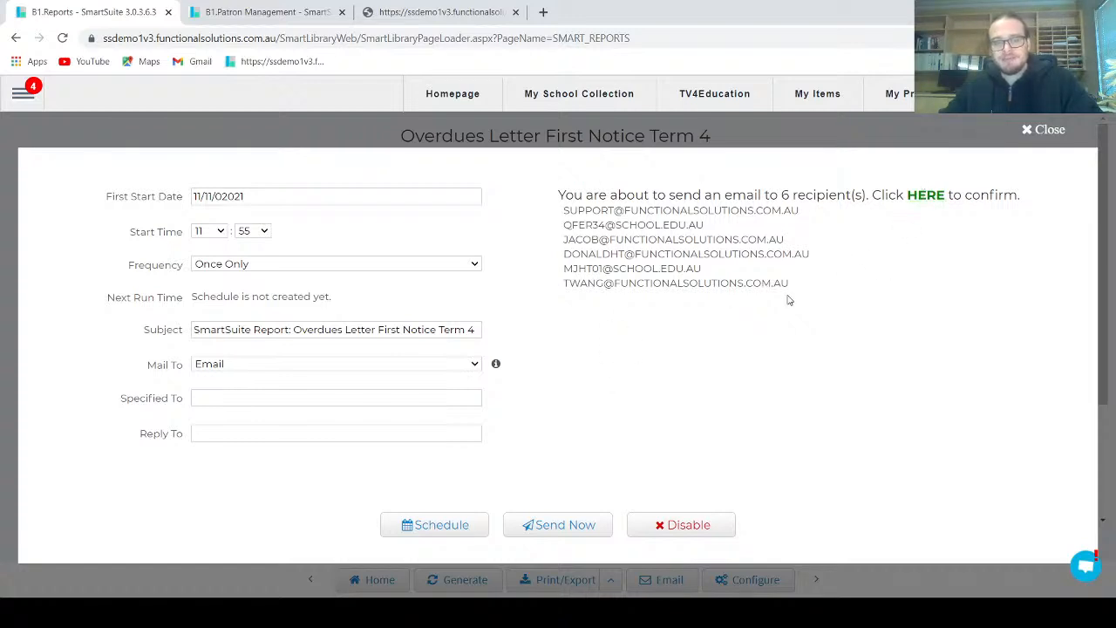
{"action": "left_click", "coordinate": [216, 366]}
{"action": "left_click", "coordinate": [236, 407]}
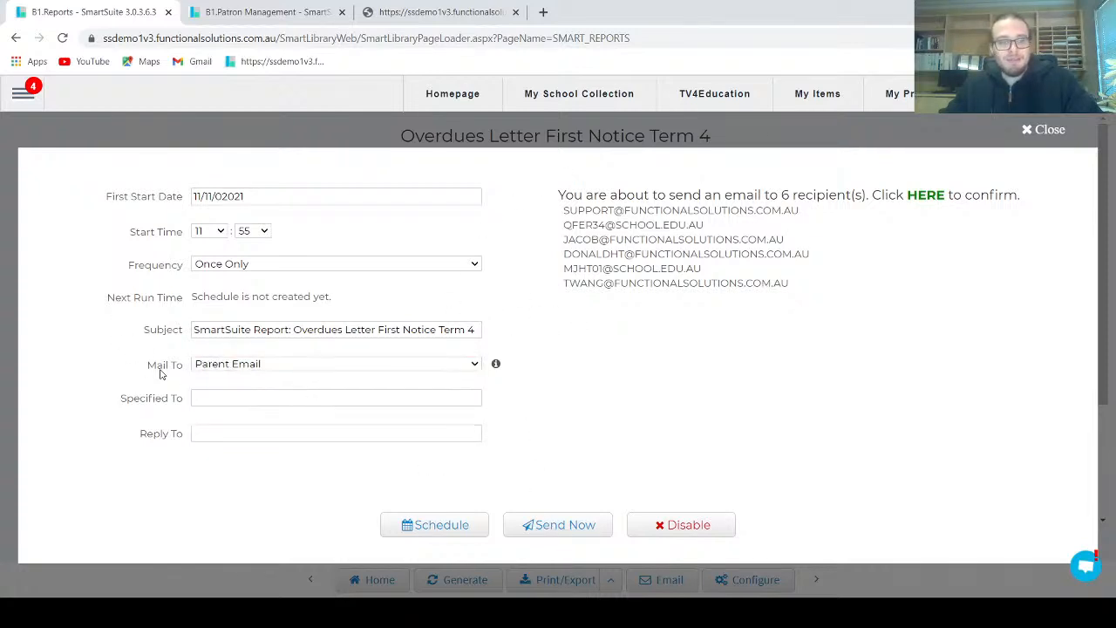
{"action": "left_click", "coordinate": [560, 526]}
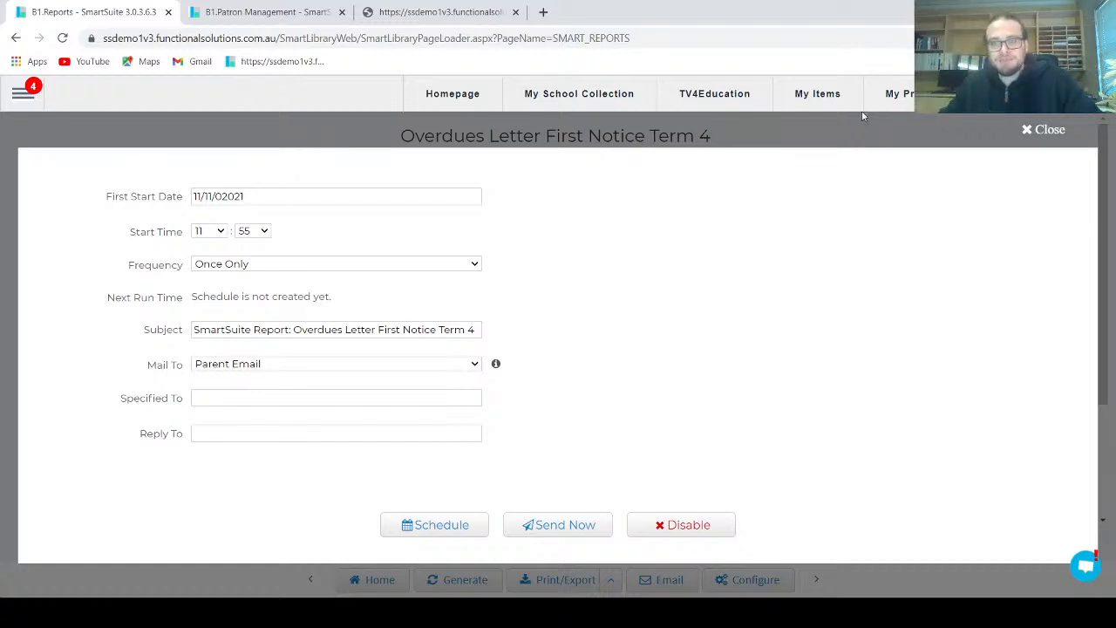
{"action": "left_click", "coordinate": [1045, 130]}
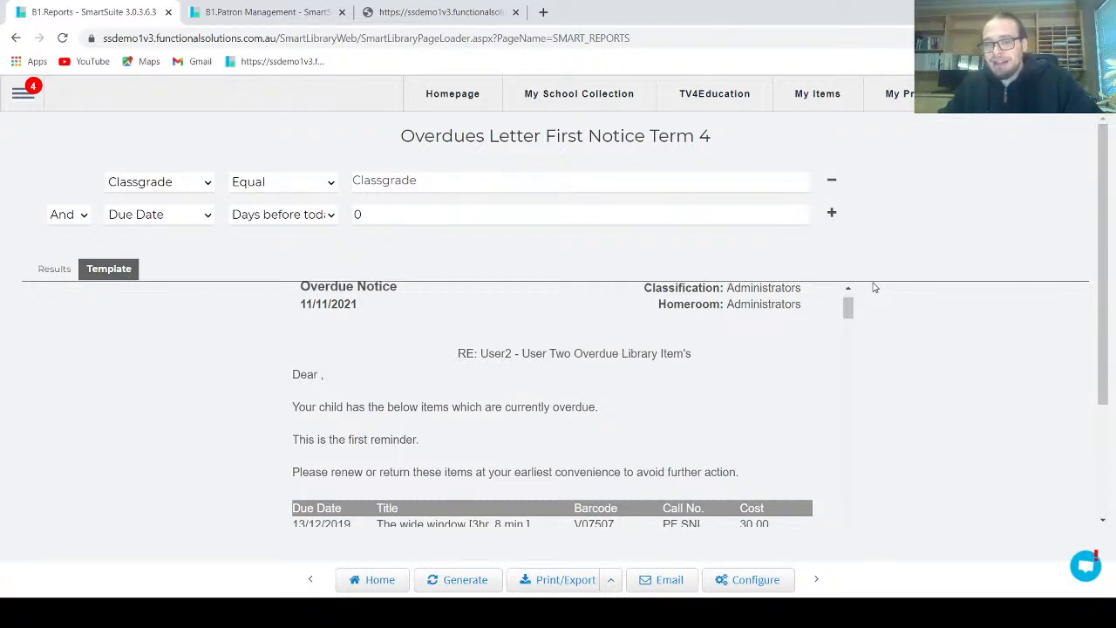
Reopen the report's email settings and set the Frequency to Fortnight and the First Start Date to 12/11/2021
{"action": "left_click", "coordinate": [663, 586]}
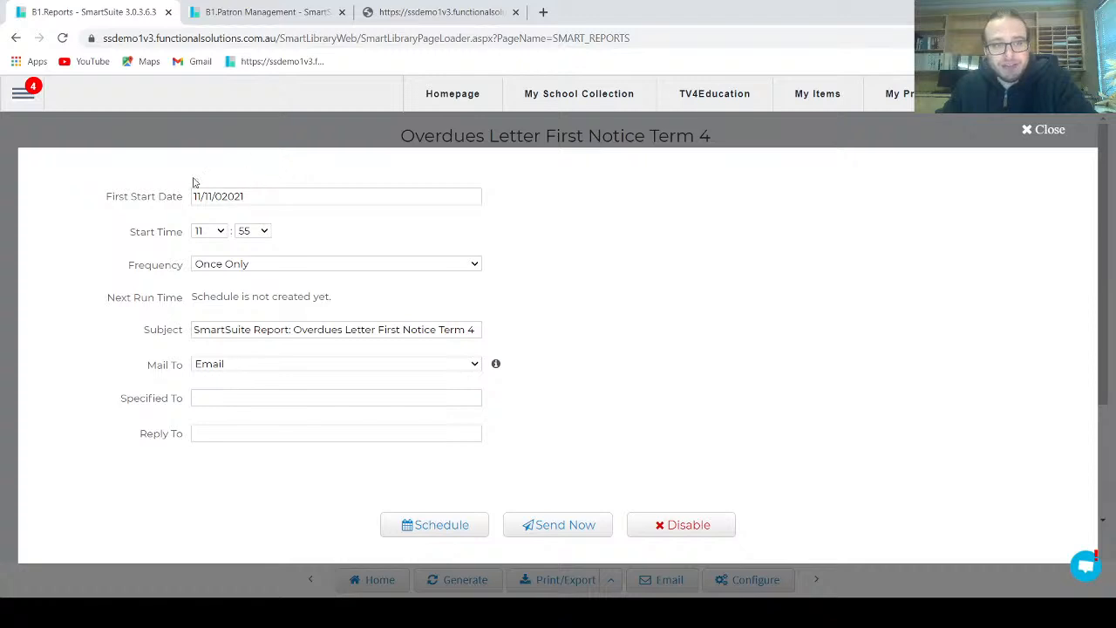
{"action": "left_click", "coordinate": [218, 195]}
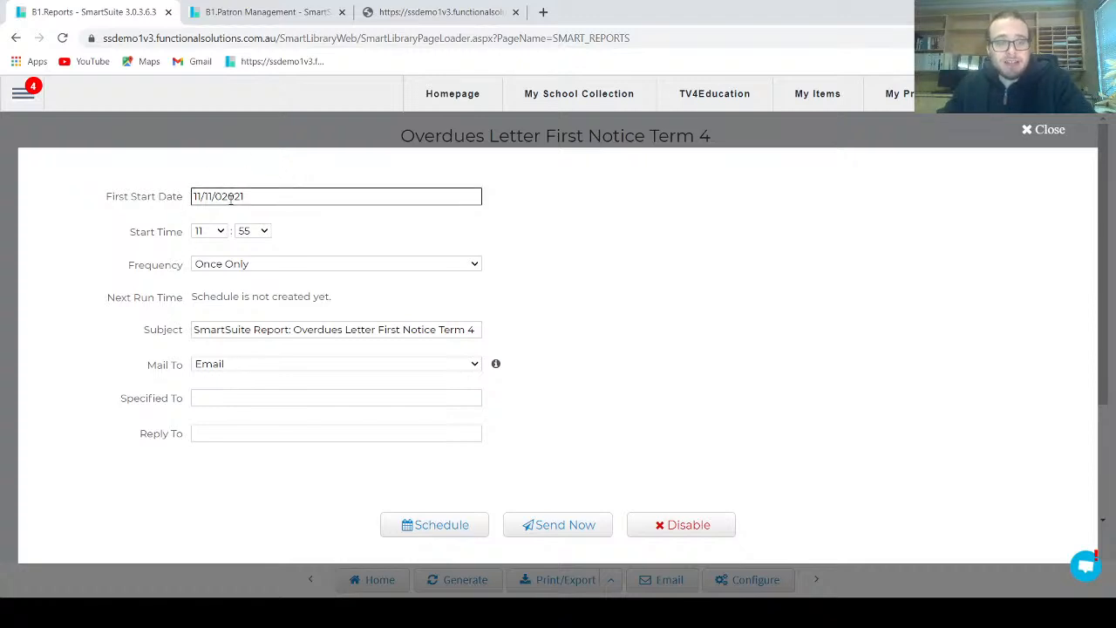
{"action": "left_click", "coordinate": [220, 231]}
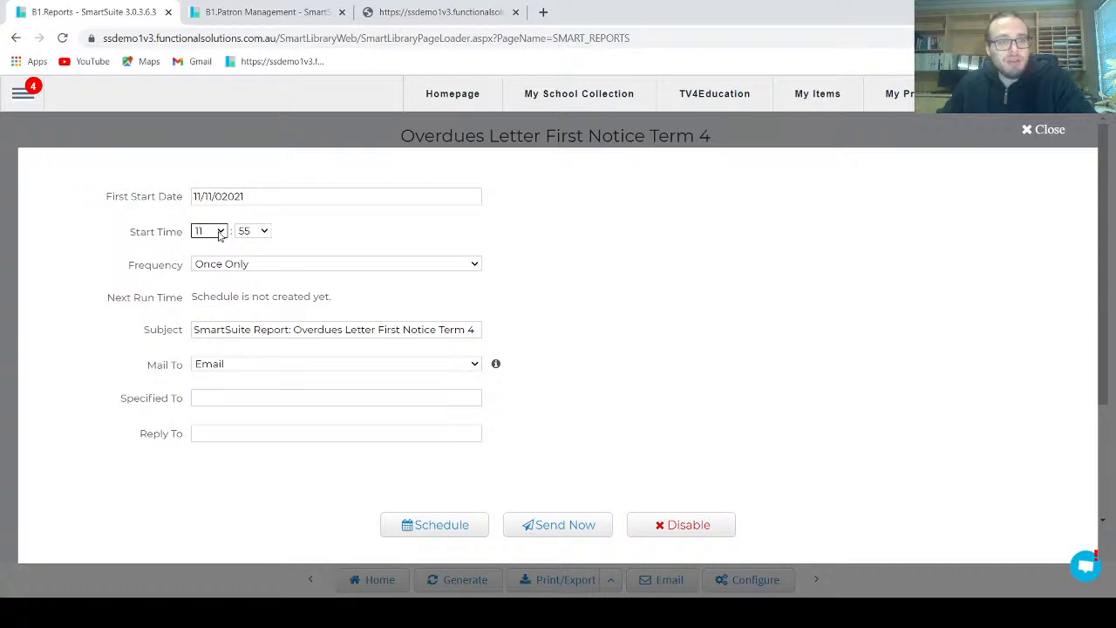
{"action": "left_click", "coordinate": [221, 232]}
{"action": "left_click", "coordinate": [220, 232]}
{"action": "left_click", "coordinate": [280, 265]}
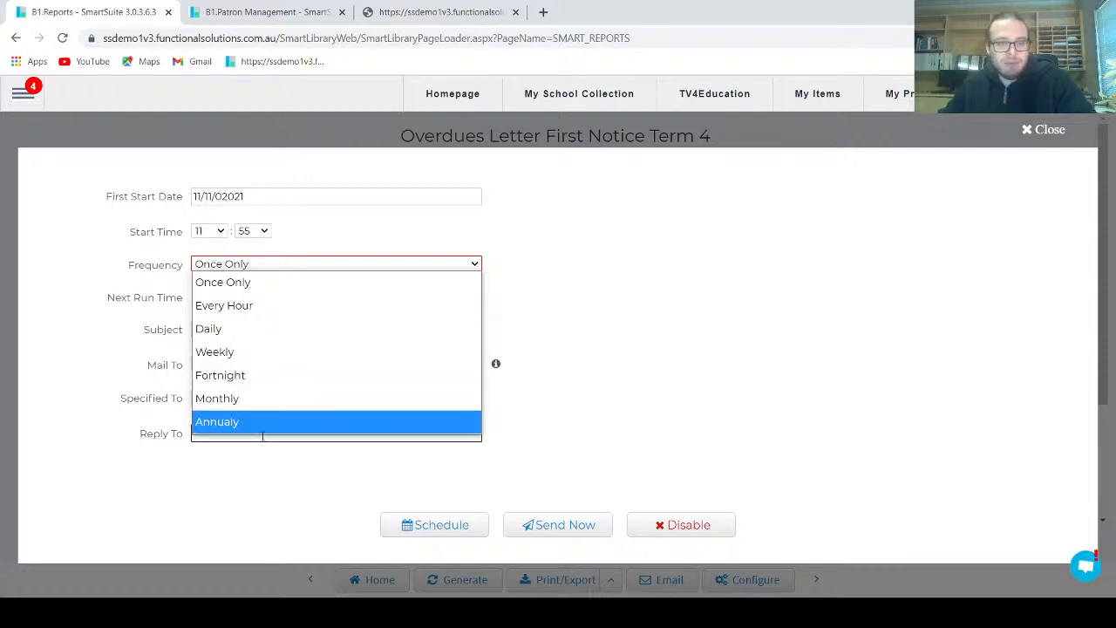
{"action": "left_click", "coordinate": [250, 377]}
{"action": "left_click", "coordinate": [255, 197]}
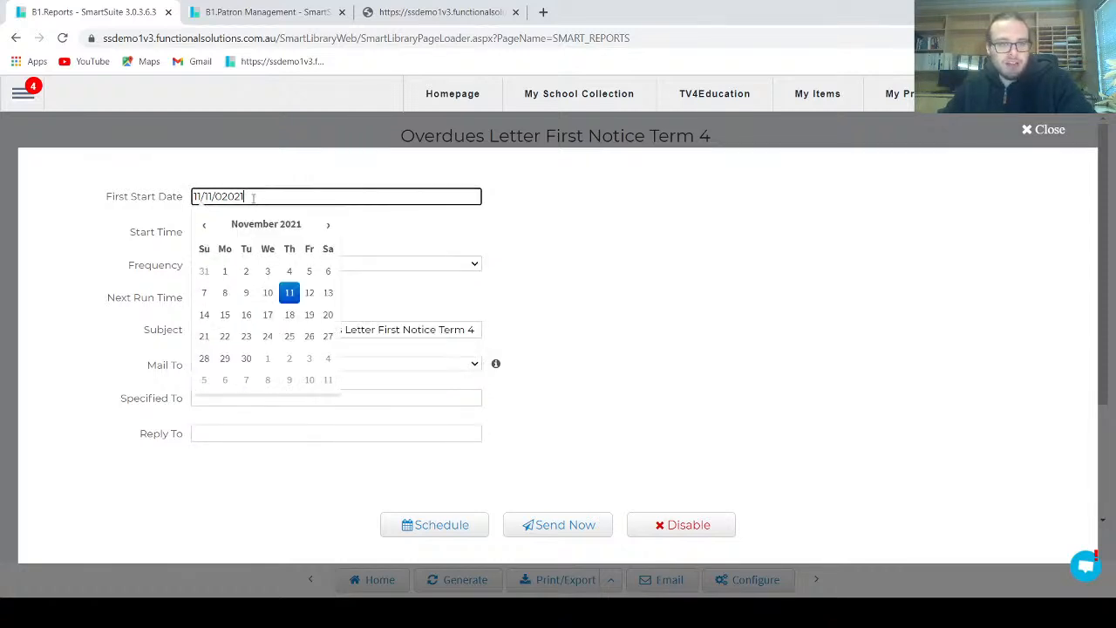
{"action": "left_click", "coordinate": [309, 293]}
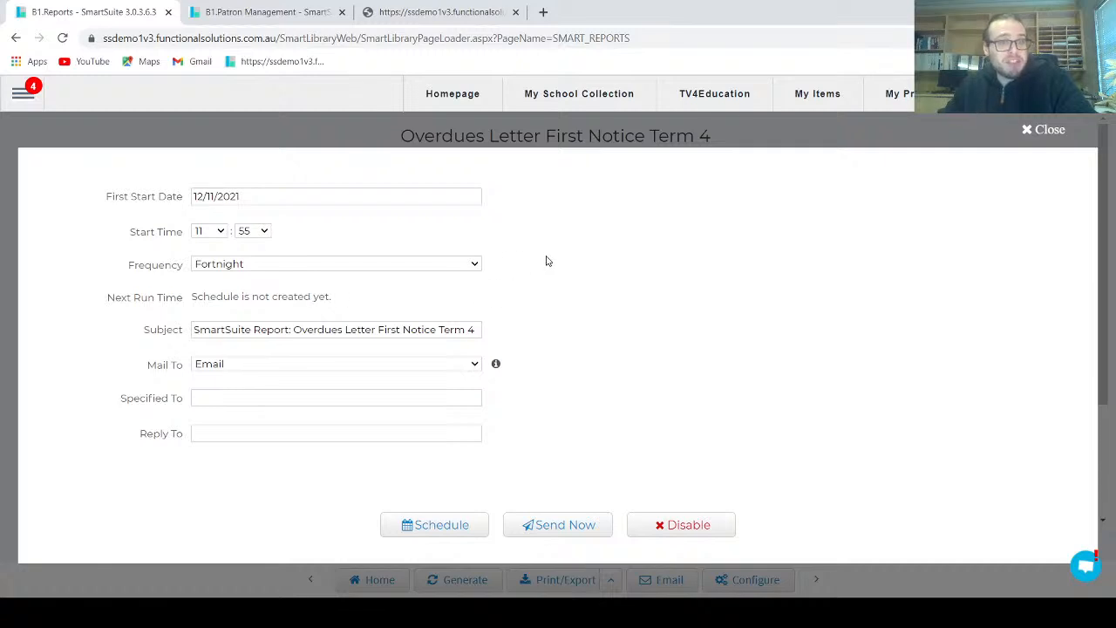
Set the email schedule's Start Time to 9:00
{"action": "left_click", "coordinate": [209, 231]}
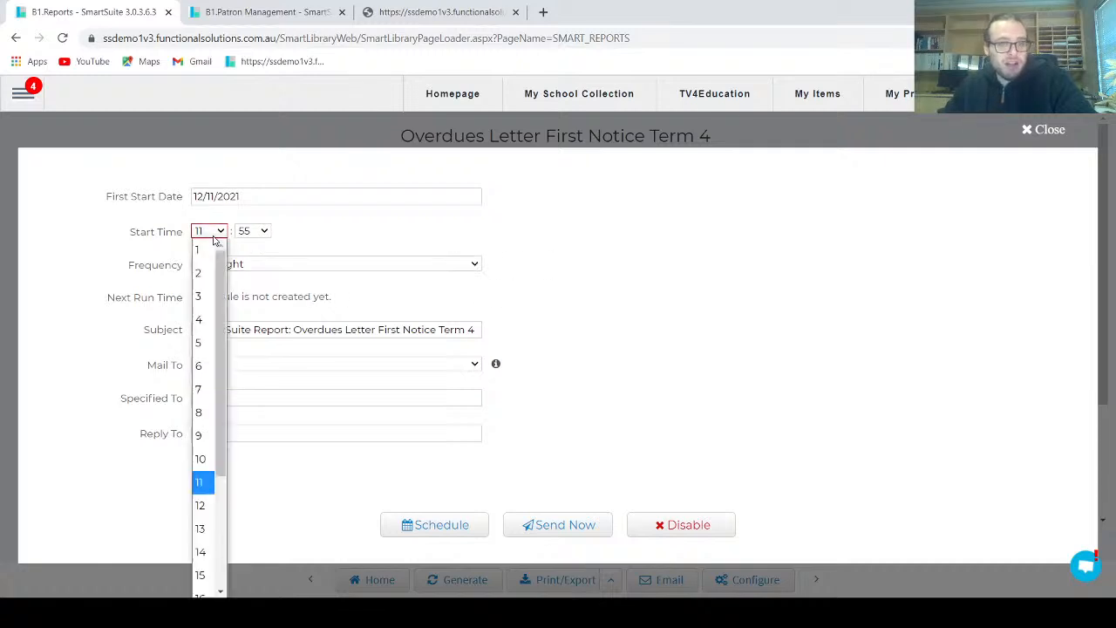
{"action": "left_click", "coordinate": [198, 436]}
{"action": "left_click", "coordinate": [252, 231]}
{"action": "left_click", "coordinate": [251, 250]}
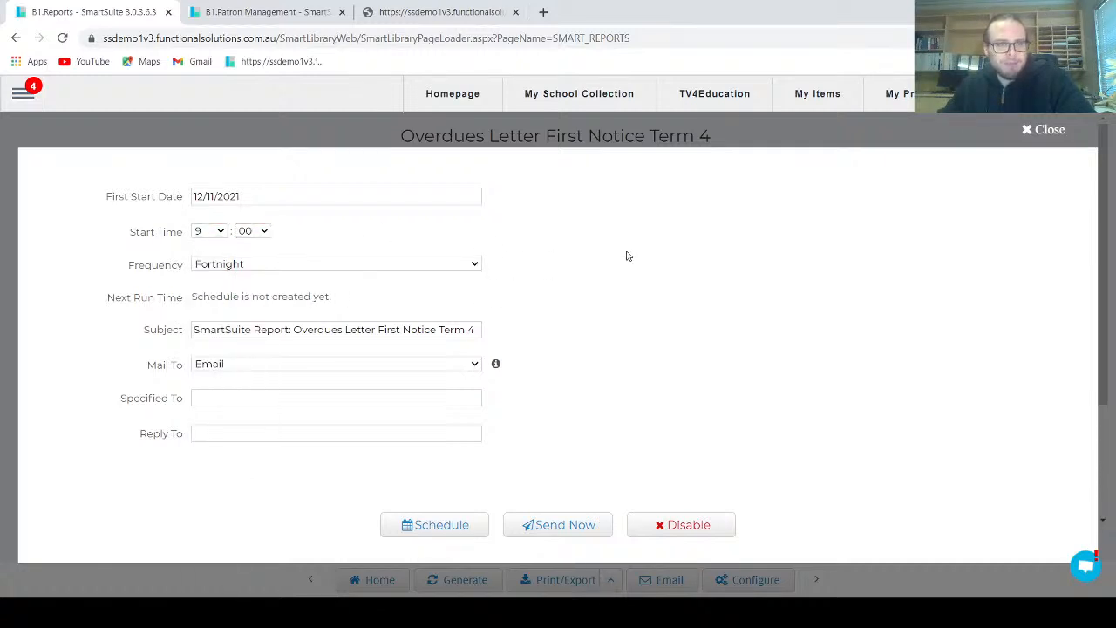
Shorten the email Subject to "Overdues Letter First Notice Term 4" and schedule the email
{"action": "left_click", "coordinate": [273, 329]}
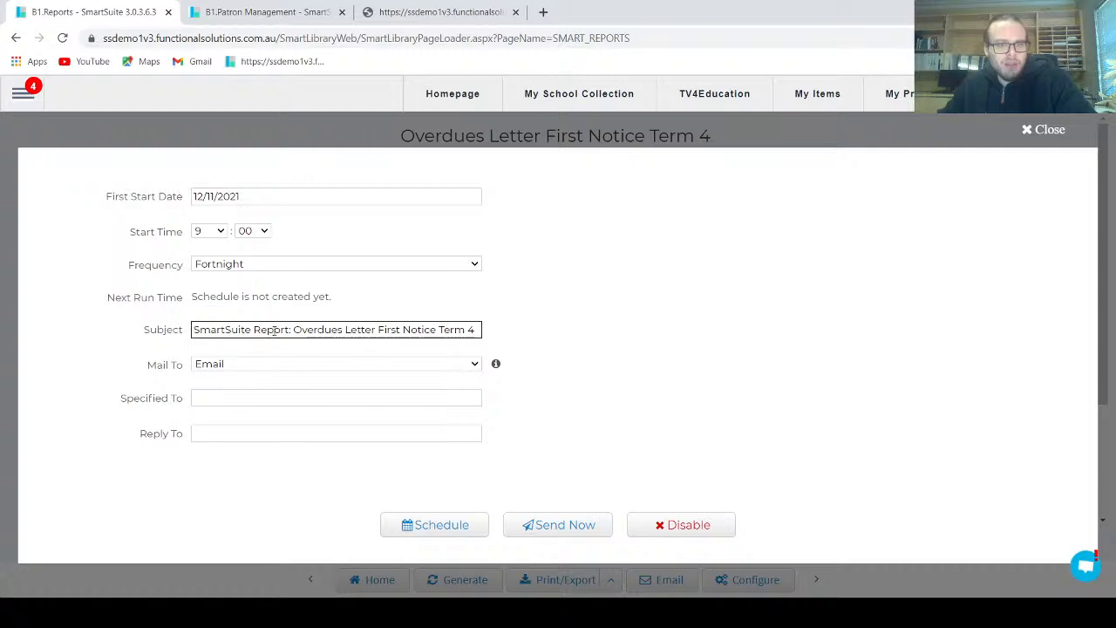
{"action": "left_click_drag", "start_coordinate": [295, 331], "coordinate": [183, 332]}
{"action": "key", "text": "BackSpace"}
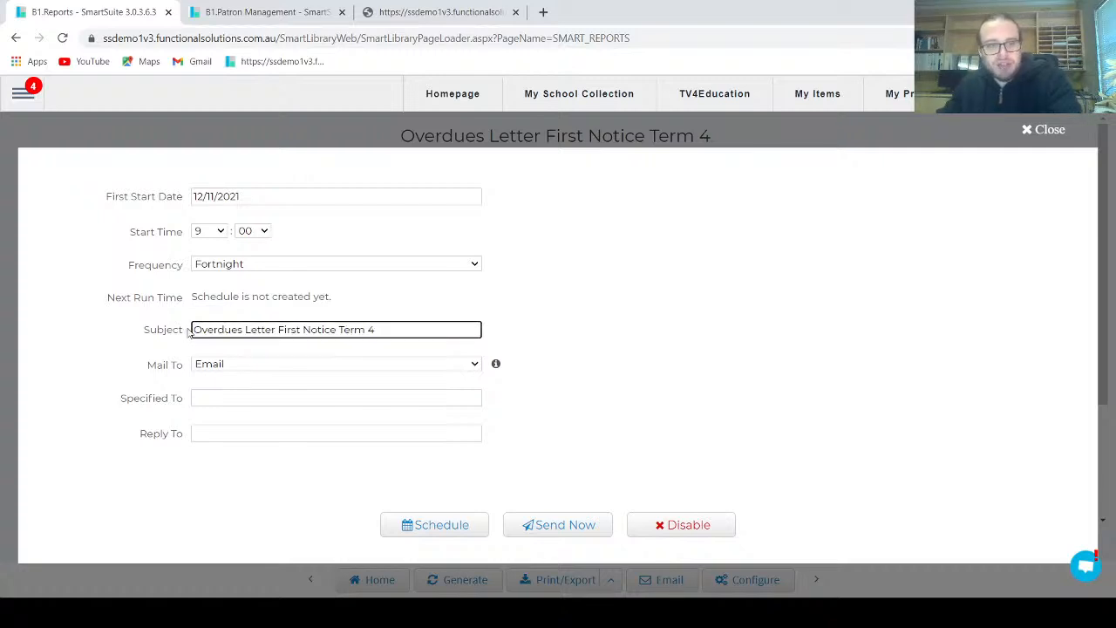
{"action": "left_click", "coordinate": [767, 345]}
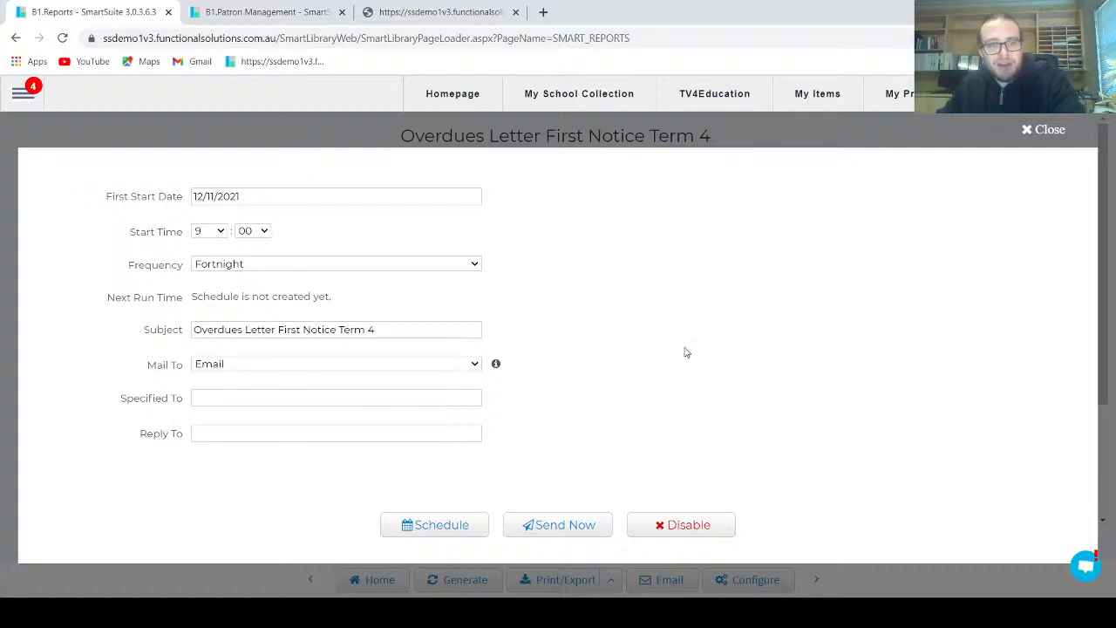
{"action": "left_click", "coordinate": [439, 528]}
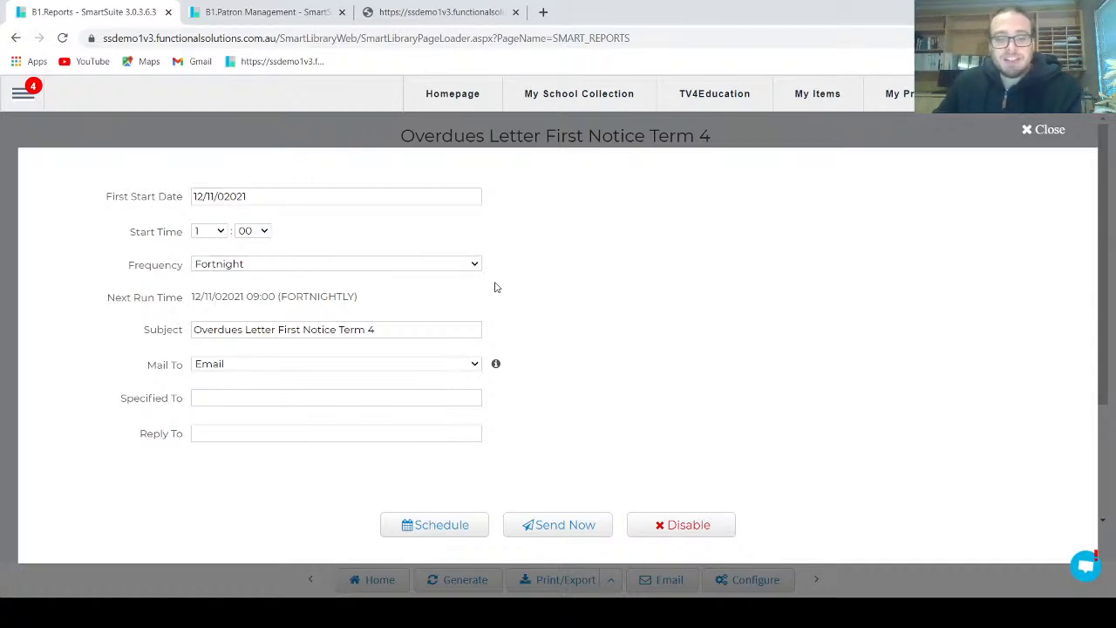
Disable the report's email schedule, check its Next Run Time status, and close the email settings
{"action": "left_click", "coordinate": [689, 531]}
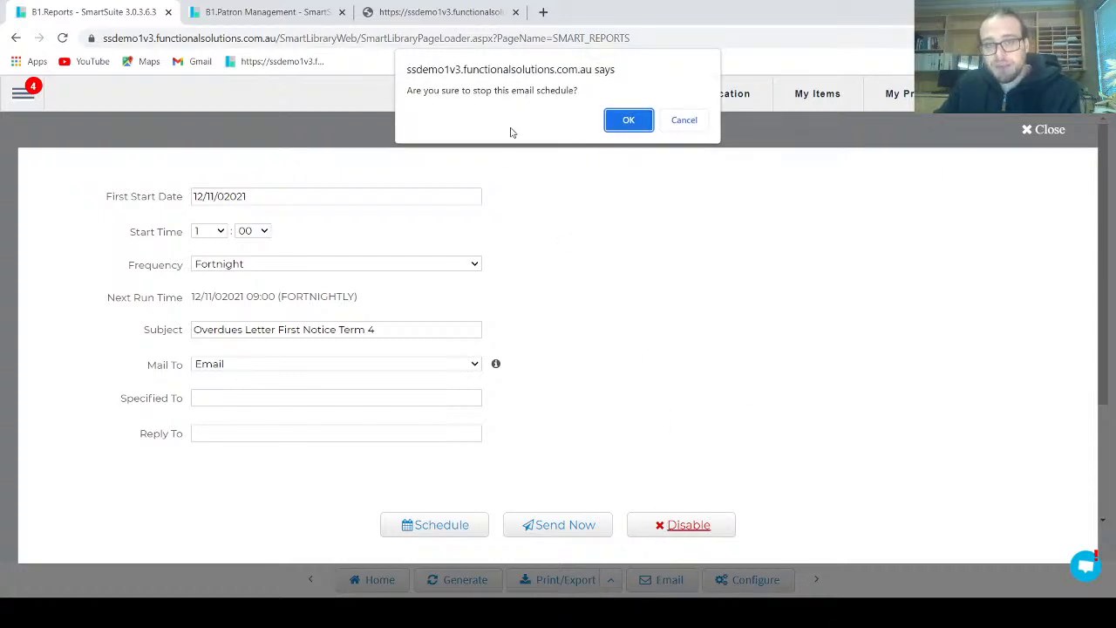
{"action": "left_click", "coordinate": [631, 122]}
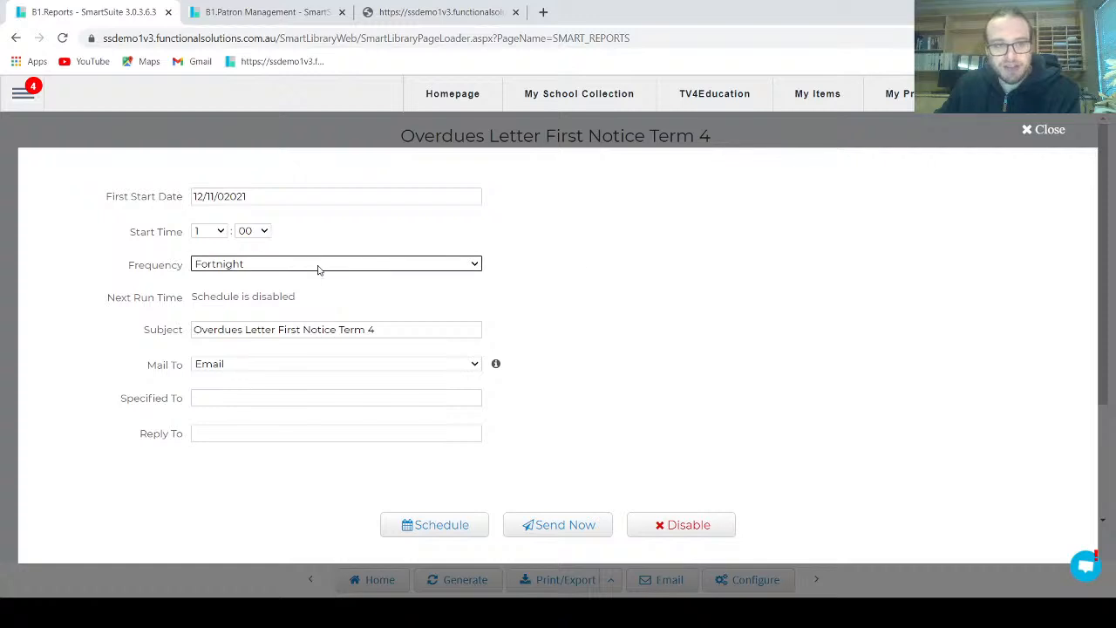
{"action": "left_click_drag", "start_coordinate": [105, 298], "coordinate": [307, 307]}
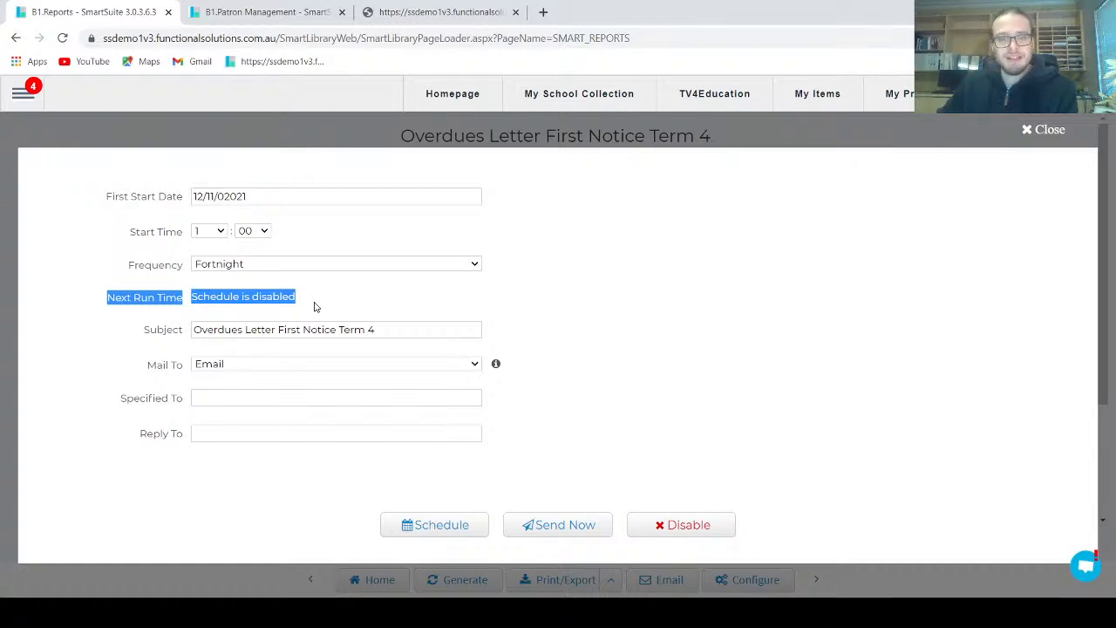
{"action": "left_click", "coordinate": [1027, 131]}
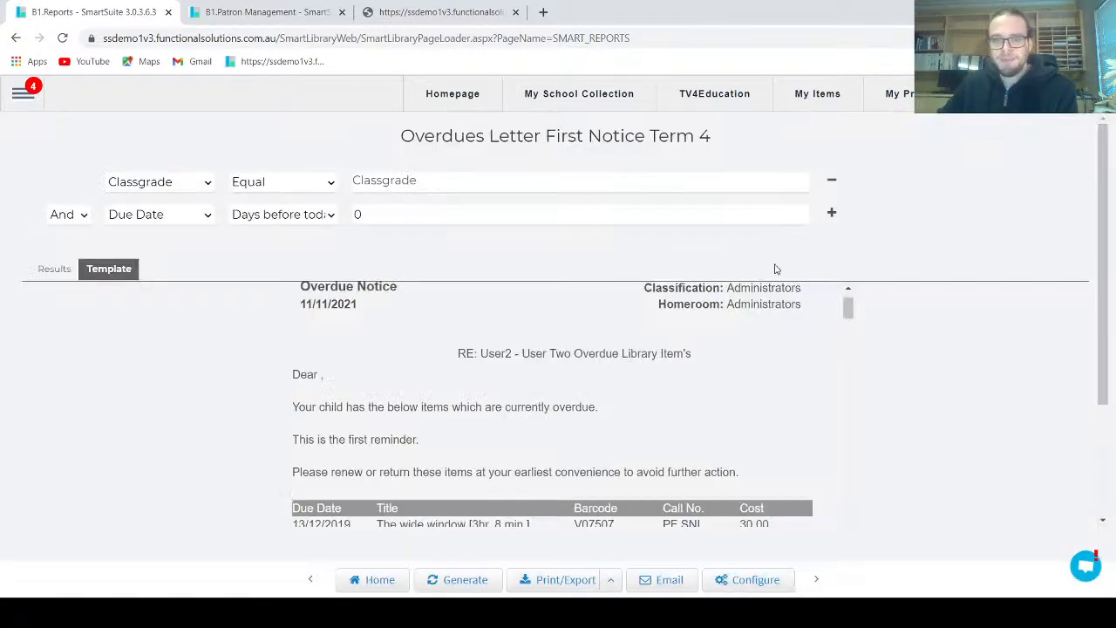
Leave the overdue letter report and return to the library homepage
{"action": "left_click", "coordinate": [365, 581]}
{"action": "left_click", "coordinate": [628, 121]}
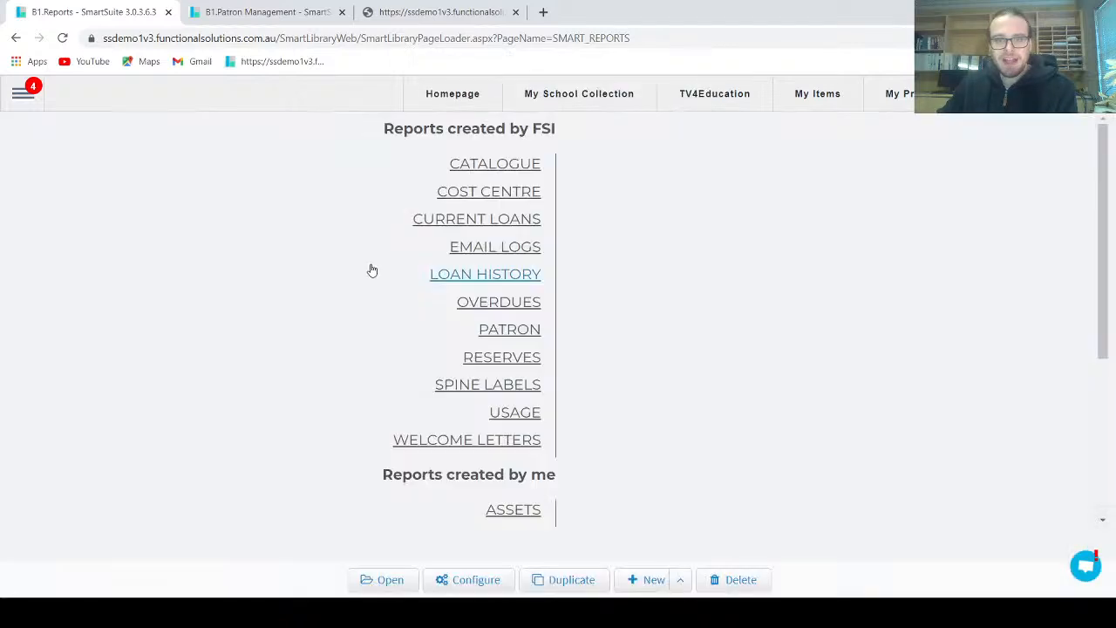
{"action": "left_click", "coordinate": [24, 93]}
{"action": "left_click", "coordinate": [428, 95]}
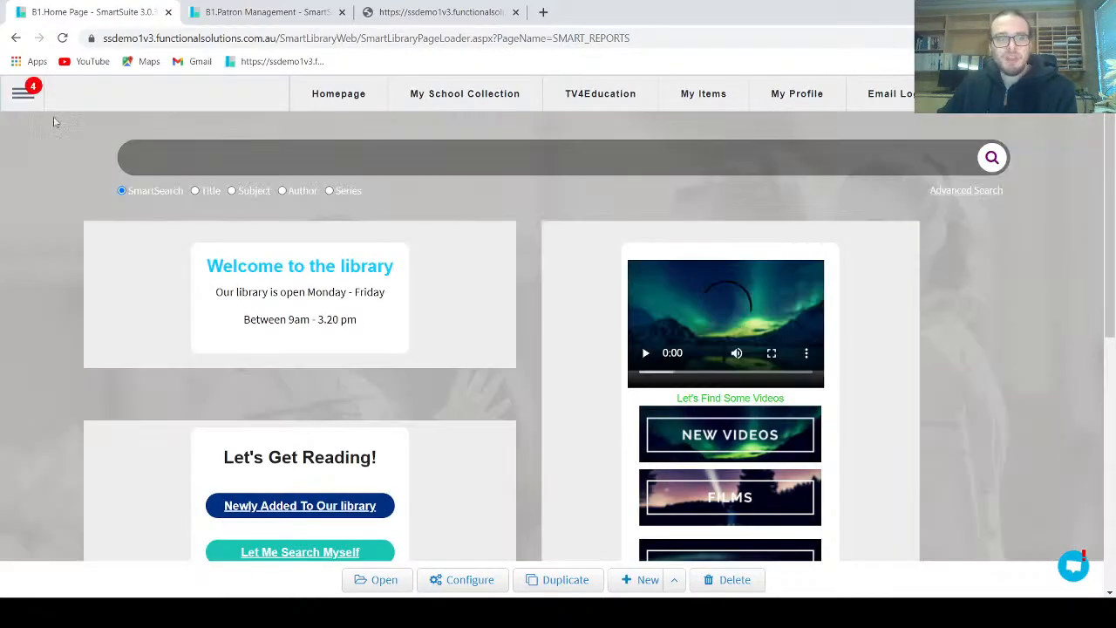
Open the Reports page and list the Overdues reports created by FSI
{"action": "left_click", "coordinate": [24, 93]}
{"action": "mouse_move", "coordinate": [82, 427]}
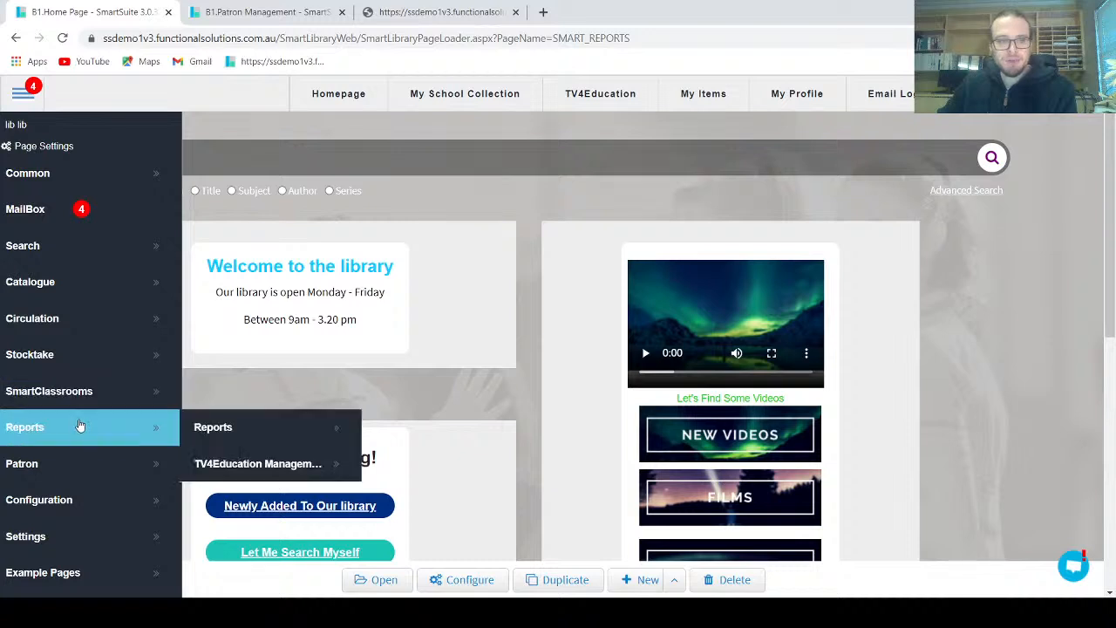
{"action": "left_click", "coordinate": [194, 425]}
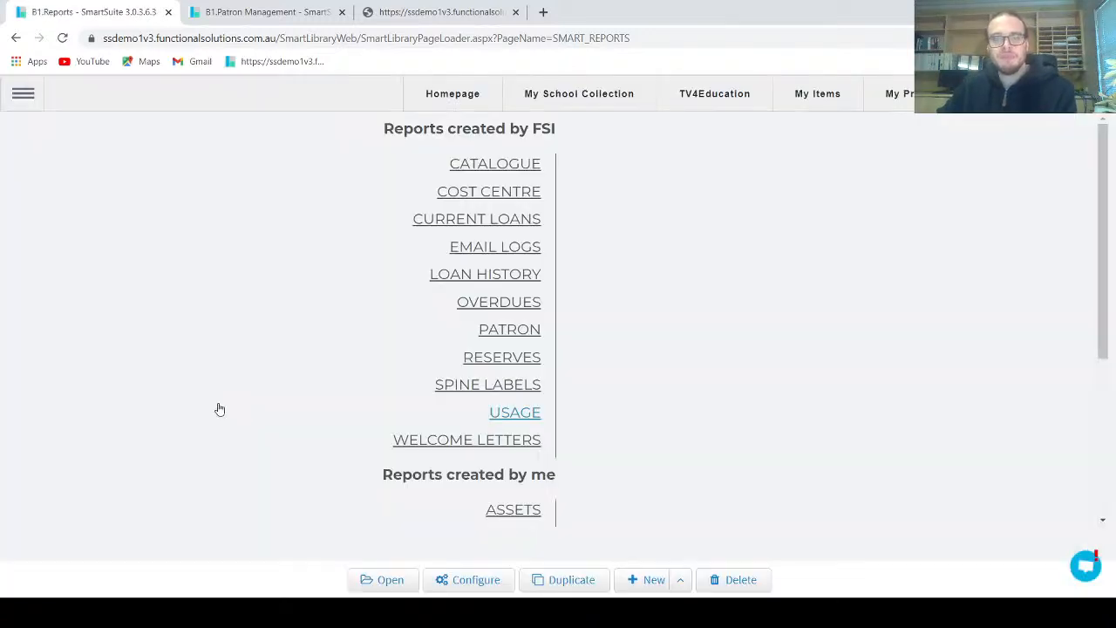
{"action": "left_click", "coordinate": [490, 307]}
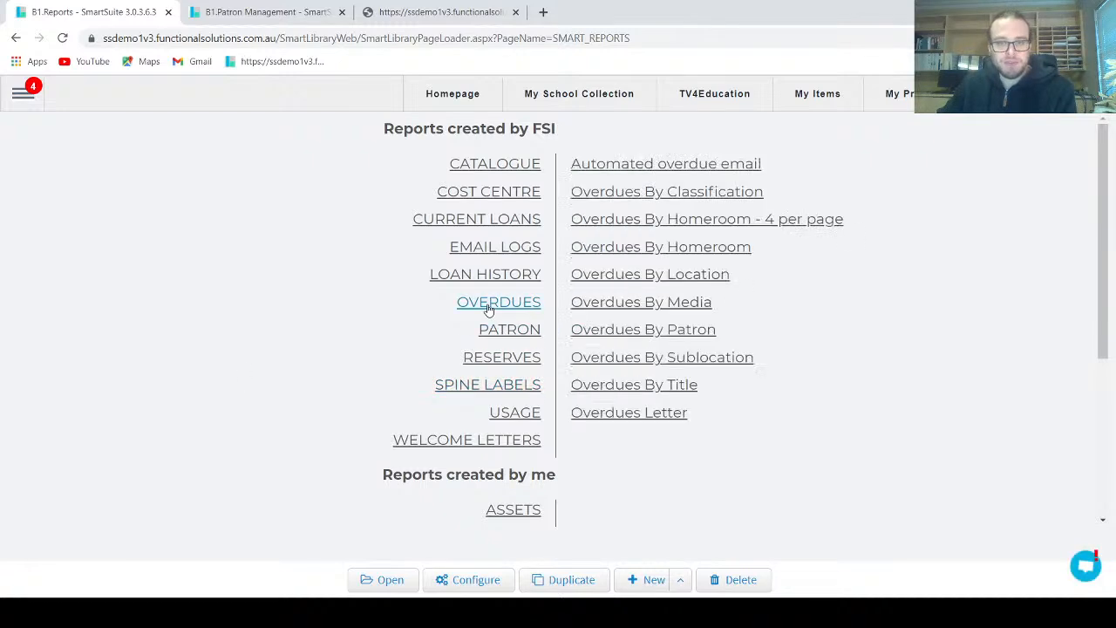
Open the "Overdues Letter First Notice Term 4" report from the Overdues reports created by me
{"action": "left_click", "coordinate": [635, 415]}
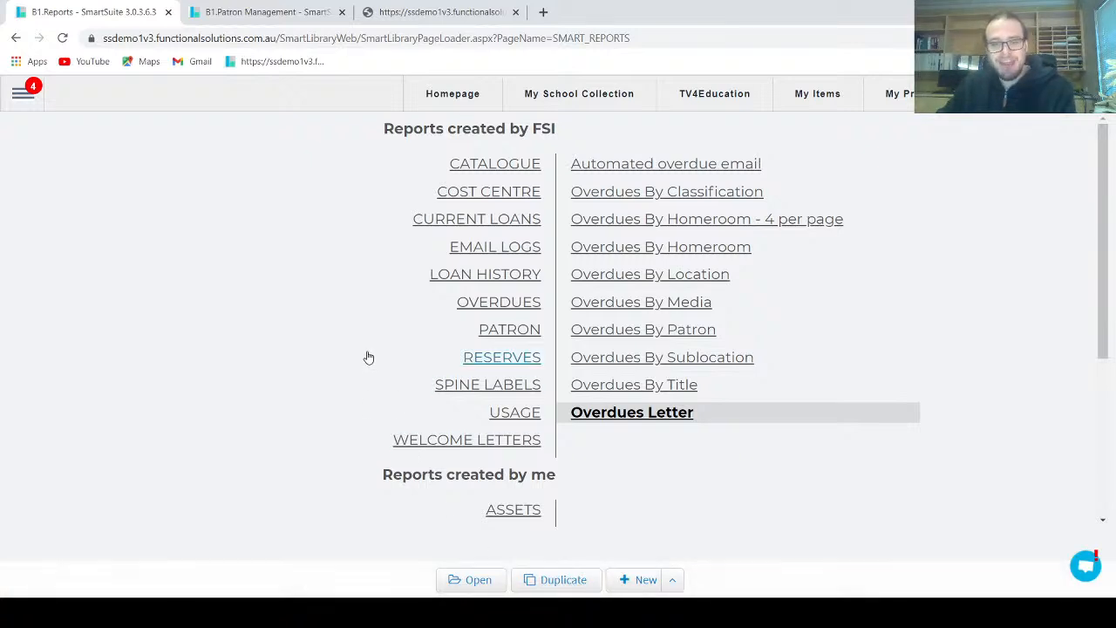
{"action": "scroll", "coordinate": [308, 334], "scroll_direction": "down", "scroll_amount": 3}
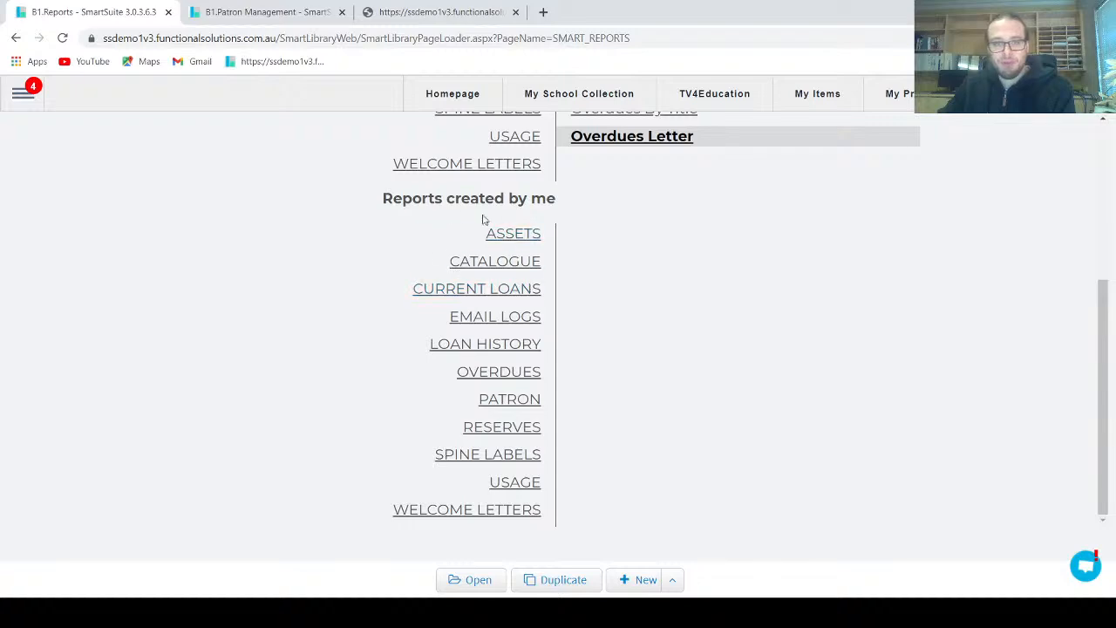
{"action": "left_click", "coordinate": [518, 381]}
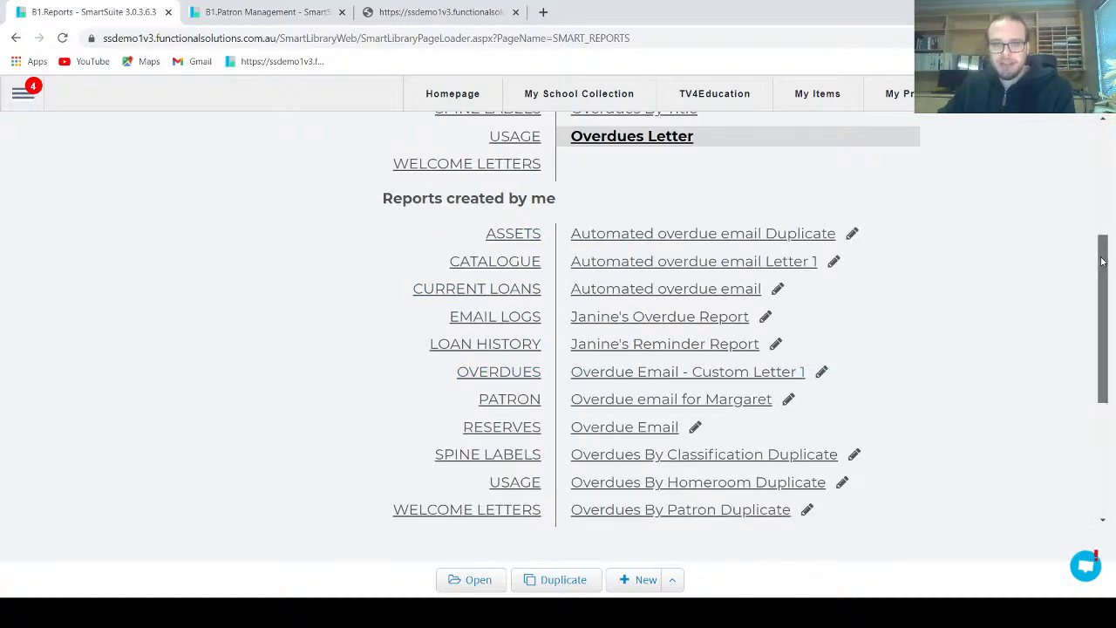
{"action": "left_click_drag", "start_coordinate": [1104, 263], "coordinate": [1104, 376]}
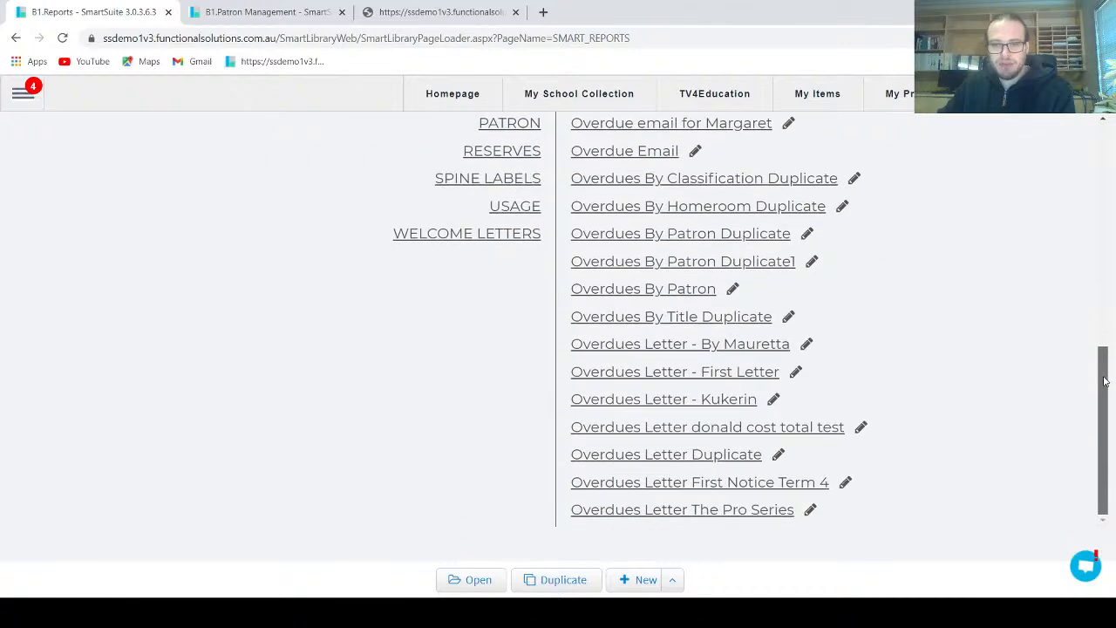
{"action": "left_click", "coordinate": [755, 487]}
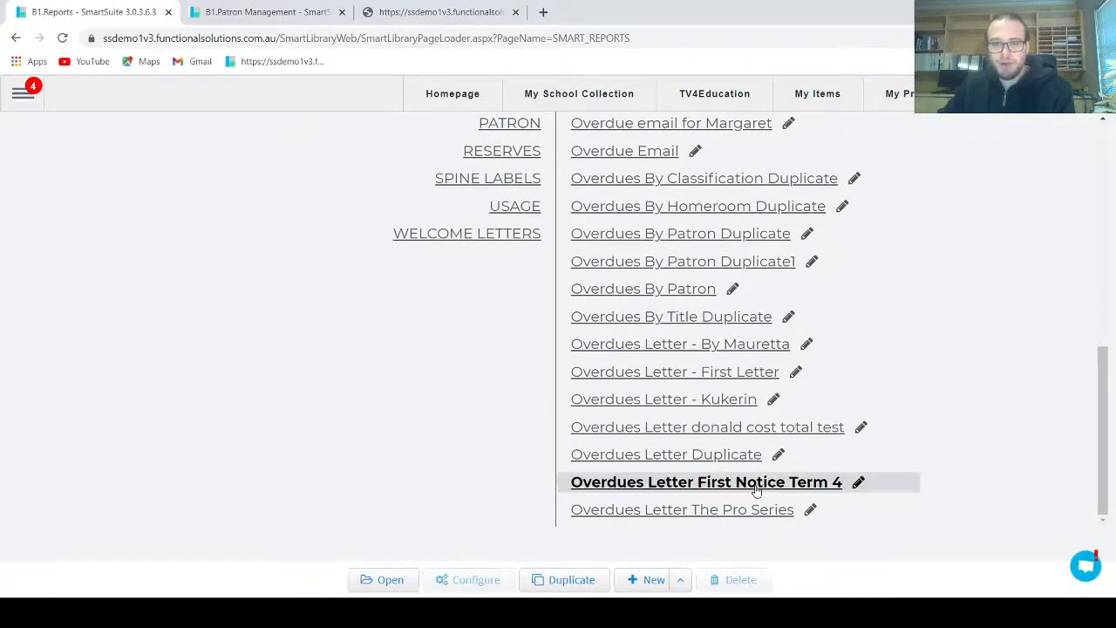
{"action": "left_click", "coordinate": [403, 584]}
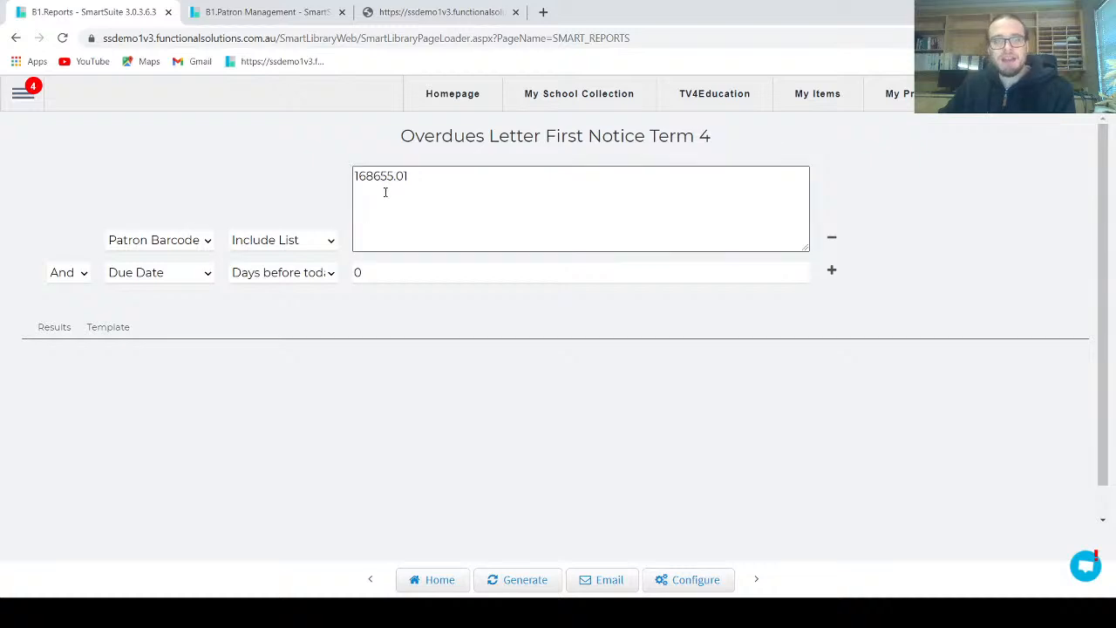
Generate the report for the listed patron barcode and review the letter's text and overdue items table
{"action": "left_click", "coordinate": [521, 580]}
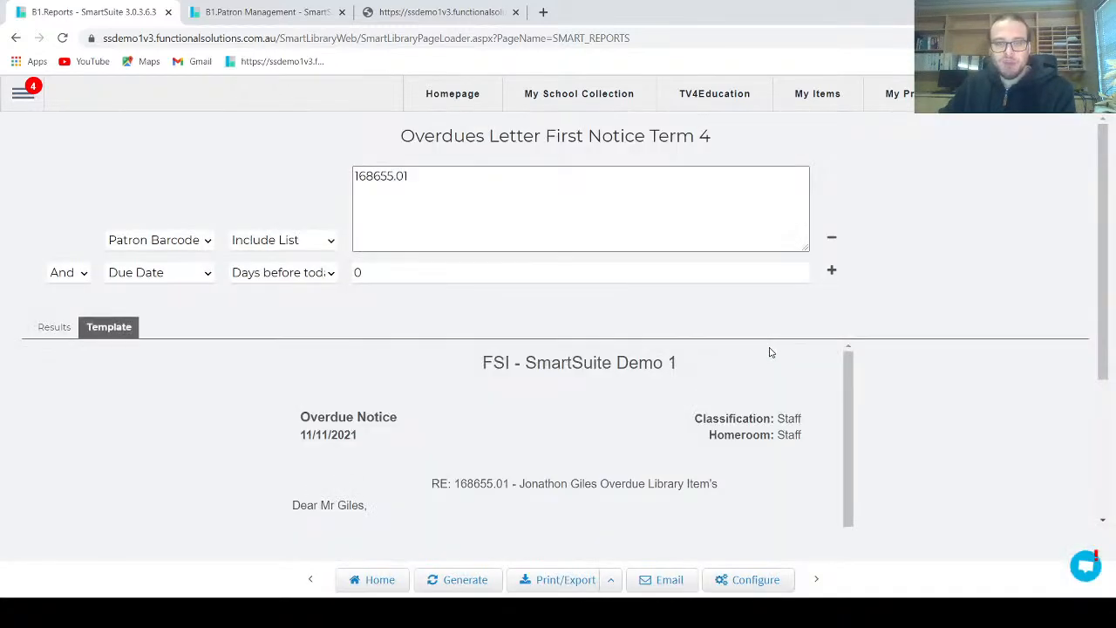
{"action": "scroll", "coordinate": [753, 358], "scroll_direction": "down", "scroll_amount": 2}
{"action": "scroll", "coordinate": [750, 375], "scroll_direction": "up", "scroll_amount": 2}
{"action": "scroll", "coordinate": [745, 397], "scroll_direction": "down", "scroll_amount": 3}
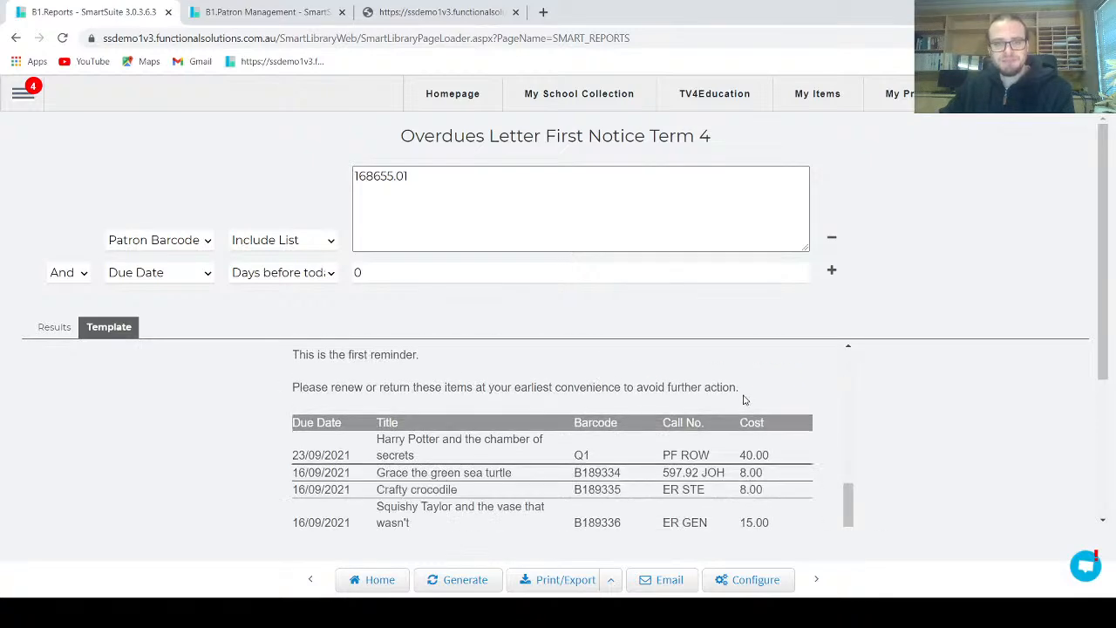
{"action": "scroll", "coordinate": [743, 400], "scroll_direction": "down", "scroll_amount": 1}
{"action": "scroll", "coordinate": [524, 366], "scroll_direction": "up", "scroll_amount": 1}
Change the Patron Barcode condition to Classgrade, regenerate the report and review the resulting letters
{"action": "left_click", "coordinate": [157, 240]}
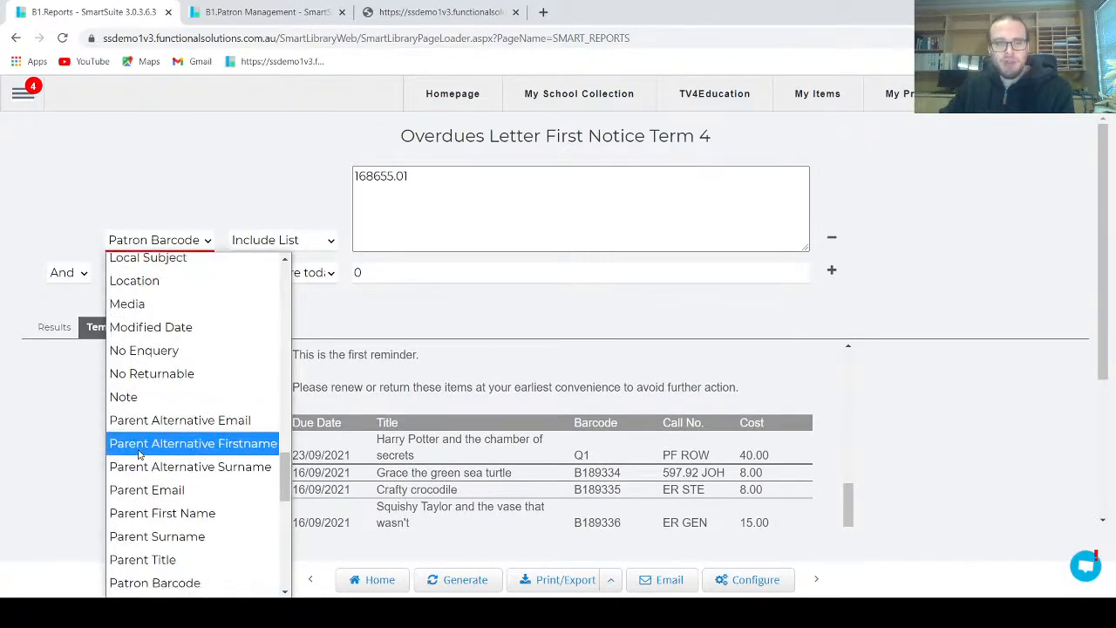
{"action": "scroll", "coordinate": [139, 451], "scroll_direction": "down", "scroll_amount": 7}
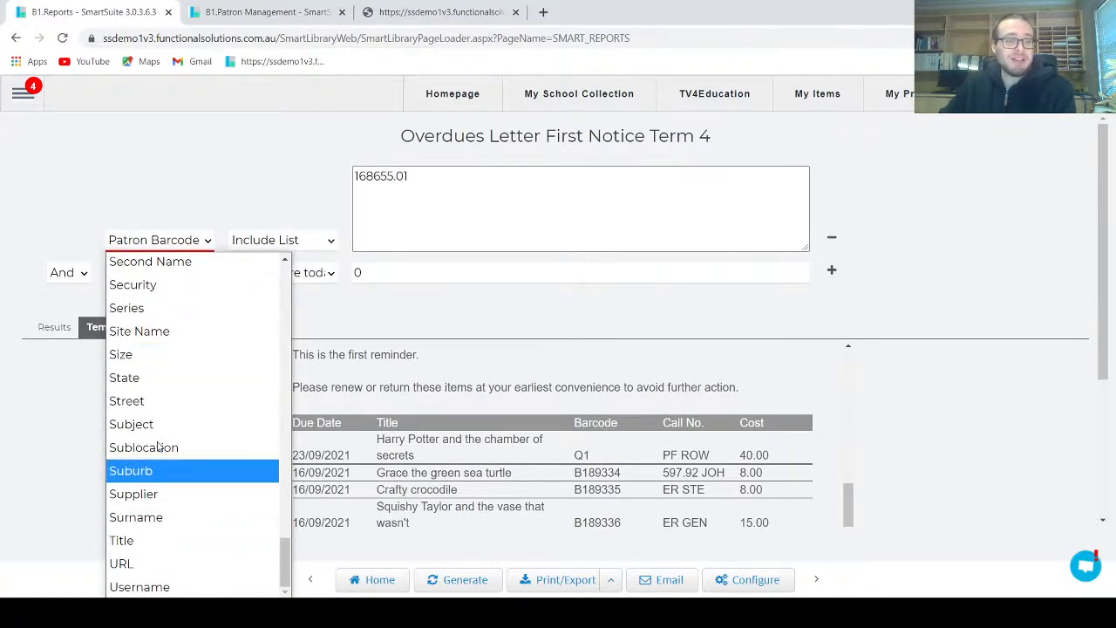
{"action": "scroll", "coordinate": [159, 401], "scroll_direction": "up", "scroll_amount": 12}
{"action": "scroll", "coordinate": [158, 398], "scroll_direction": "down", "scroll_amount": 2}
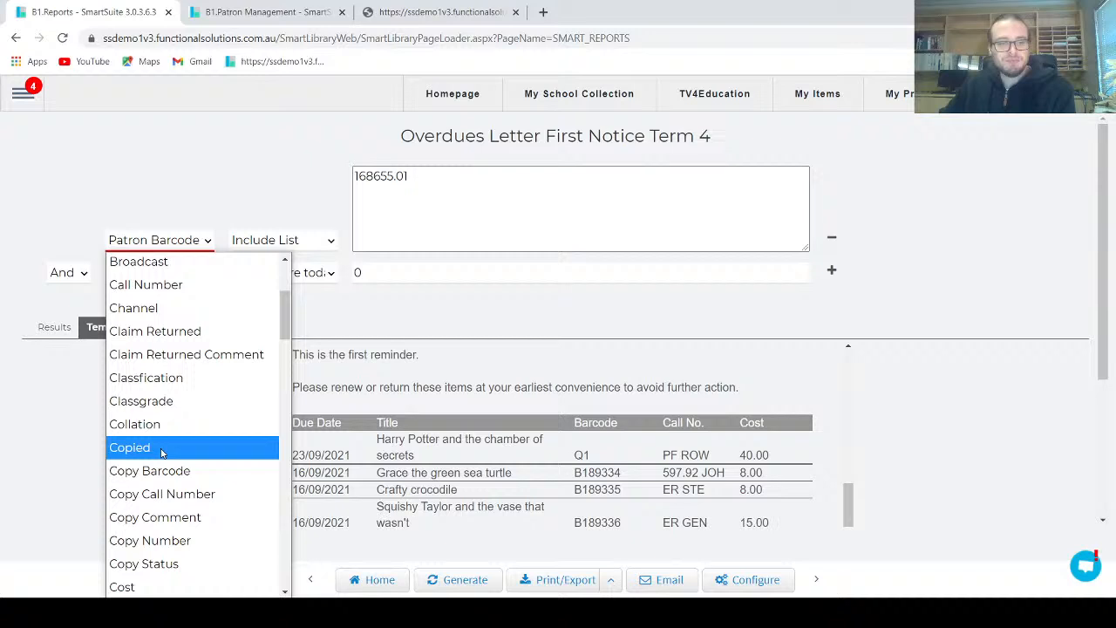
{"action": "left_click", "coordinate": [160, 400]}
{"action": "left_click", "coordinate": [455, 579]}
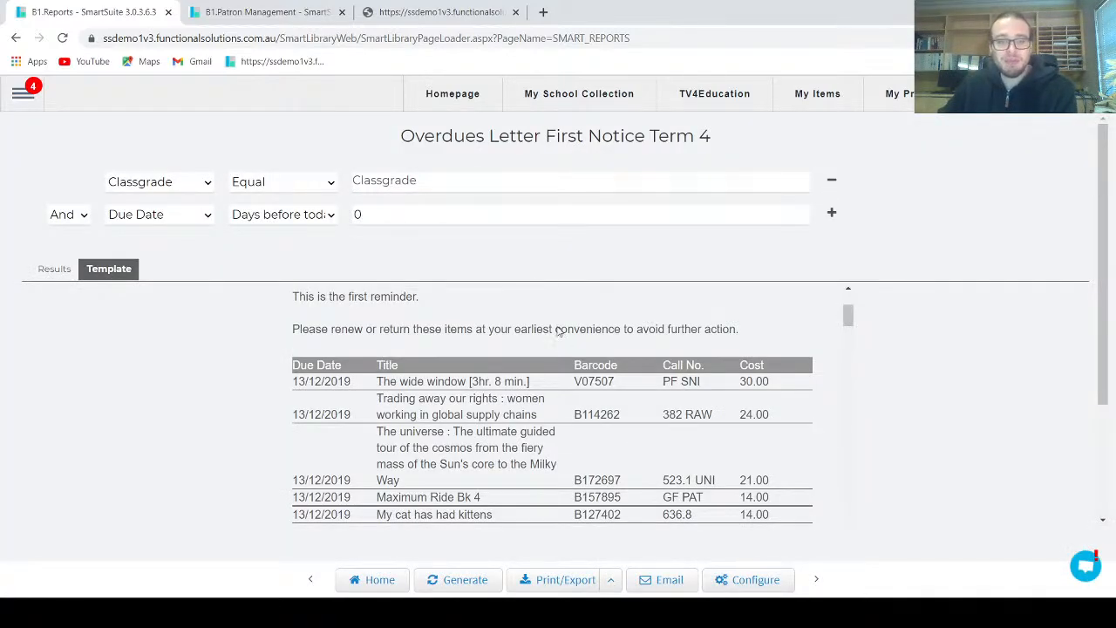
{"action": "scroll", "coordinate": [567, 375], "scroll_direction": "up", "scroll_amount": 3}
{"action": "scroll", "coordinate": [571, 396], "scroll_direction": "down", "scroll_amount": 6}
{"action": "scroll", "coordinate": [571, 396], "scroll_direction": "up", "scroll_amount": 5}
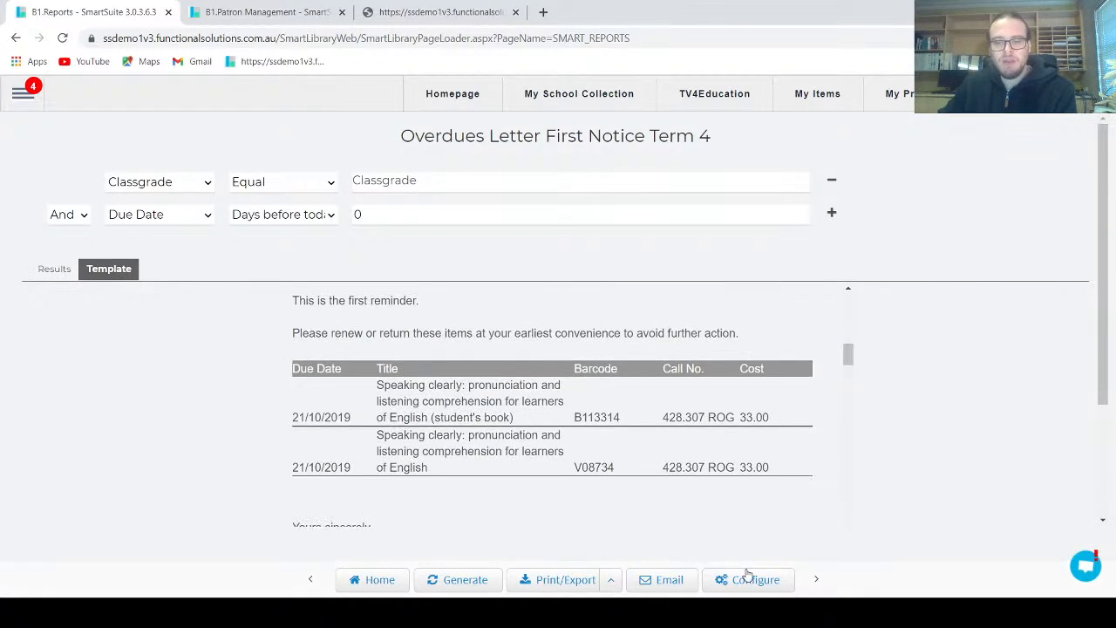
Add a Parent Title column to the end of the report configuration's result data and save the report
{"action": "left_click", "coordinate": [747, 579]}
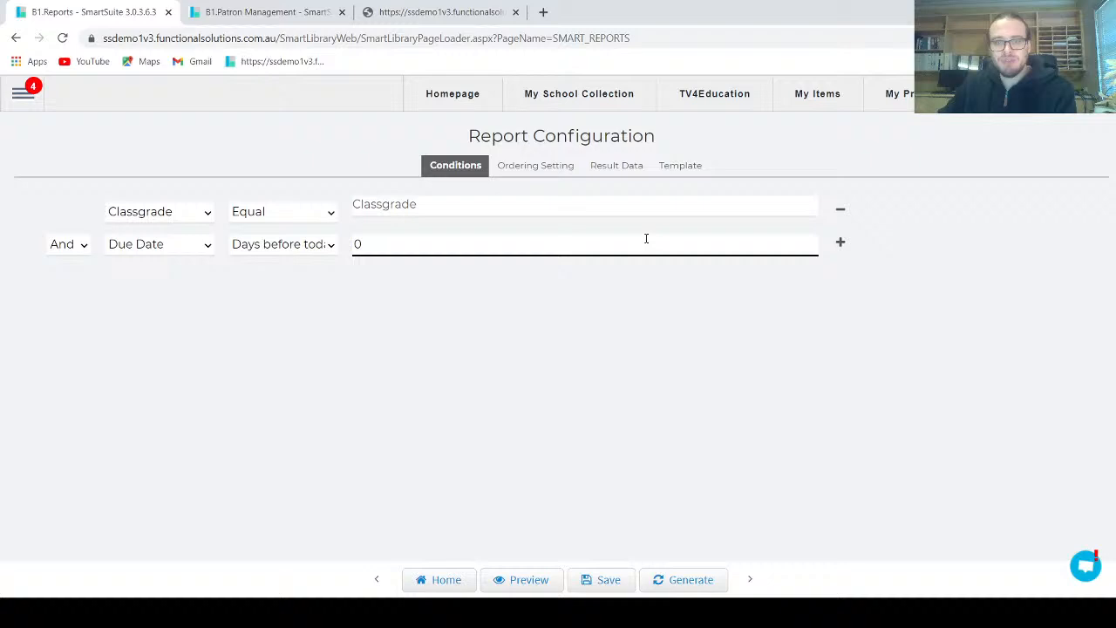
{"action": "left_click", "coordinate": [625, 168]}
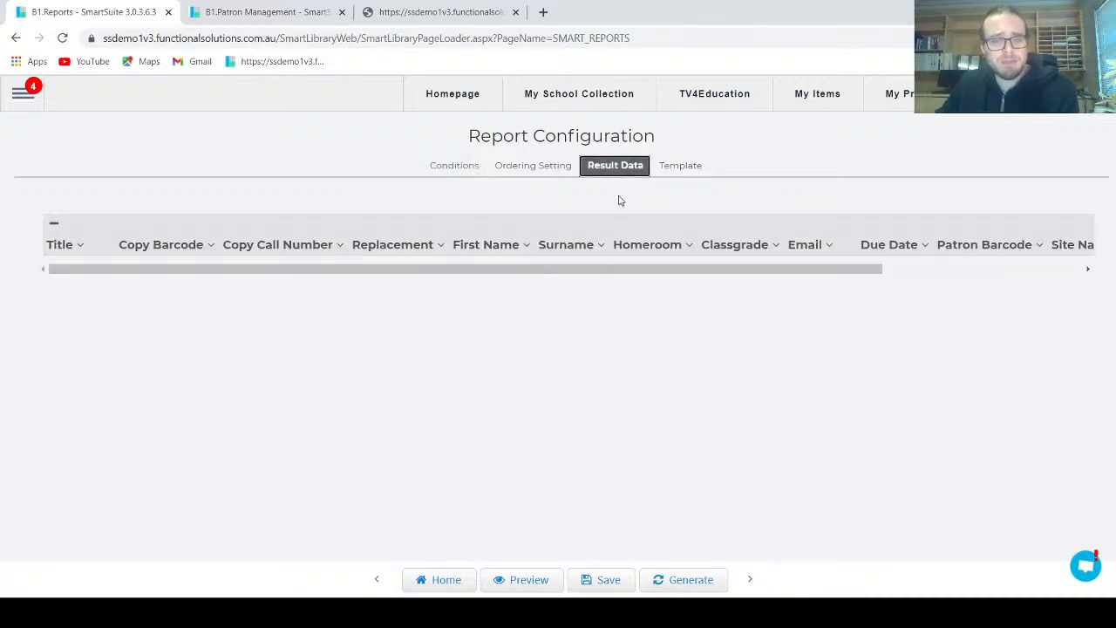
{"action": "left_click_drag", "start_coordinate": [626, 268], "coordinate": [855, 285]}
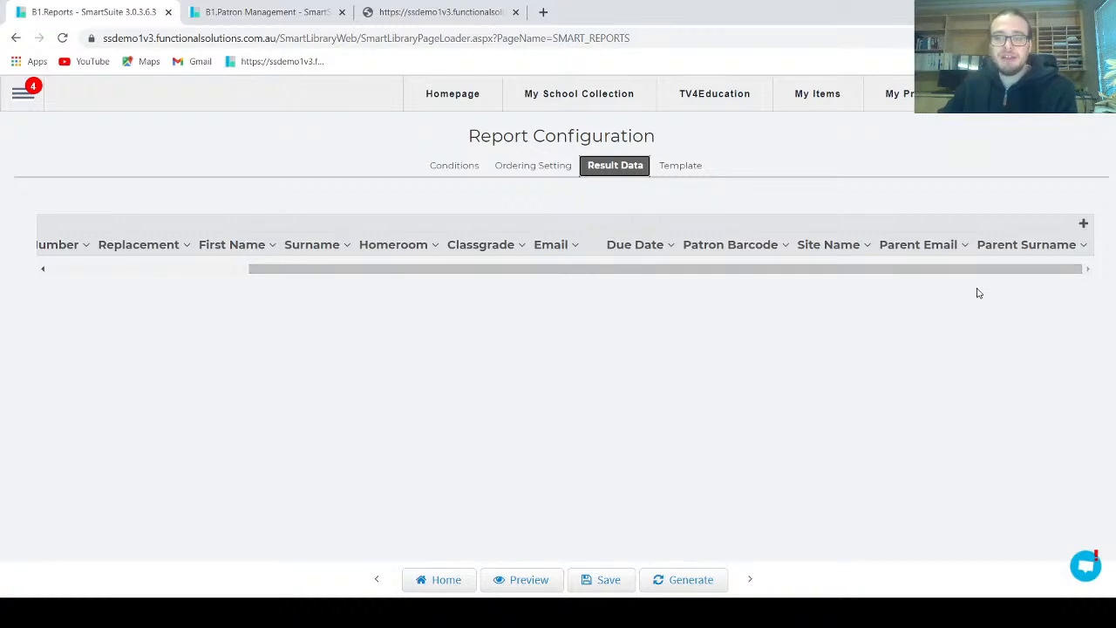
{"action": "left_click", "coordinate": [1083, 227]}
{"action": "left_click_drag", "start_coordinate": [978, 269], "coordinate": [1090, 270]}
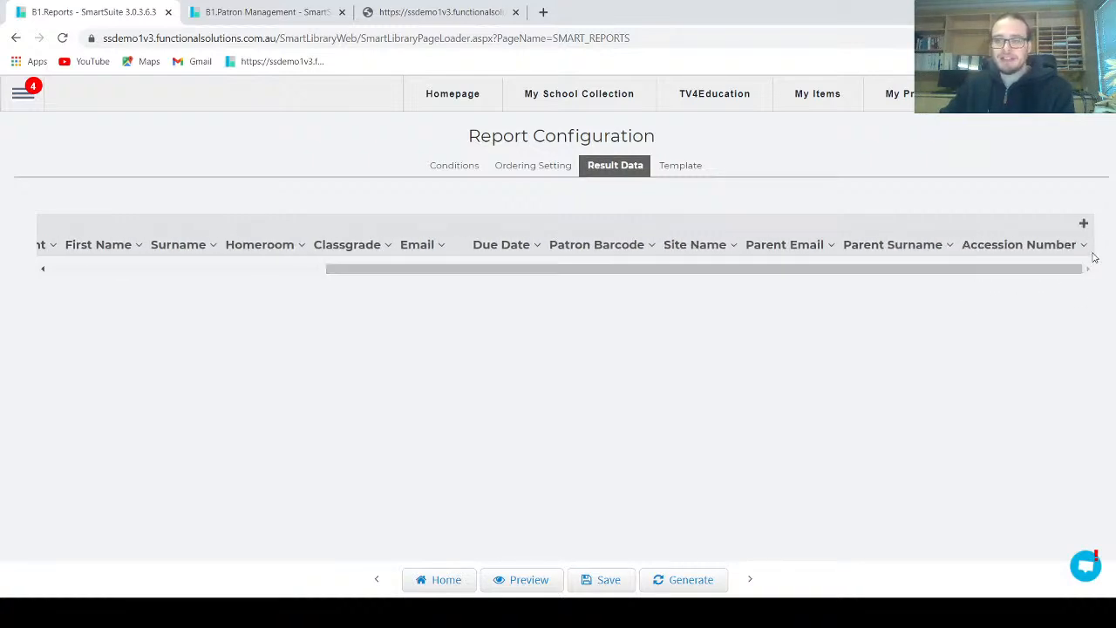
{"action": "left_click", "coordinate": [1086, 247]}
{"action": "scroll", "coordinate": [852, 416], "scroll_direction": "down", "scroll_amount": 3}
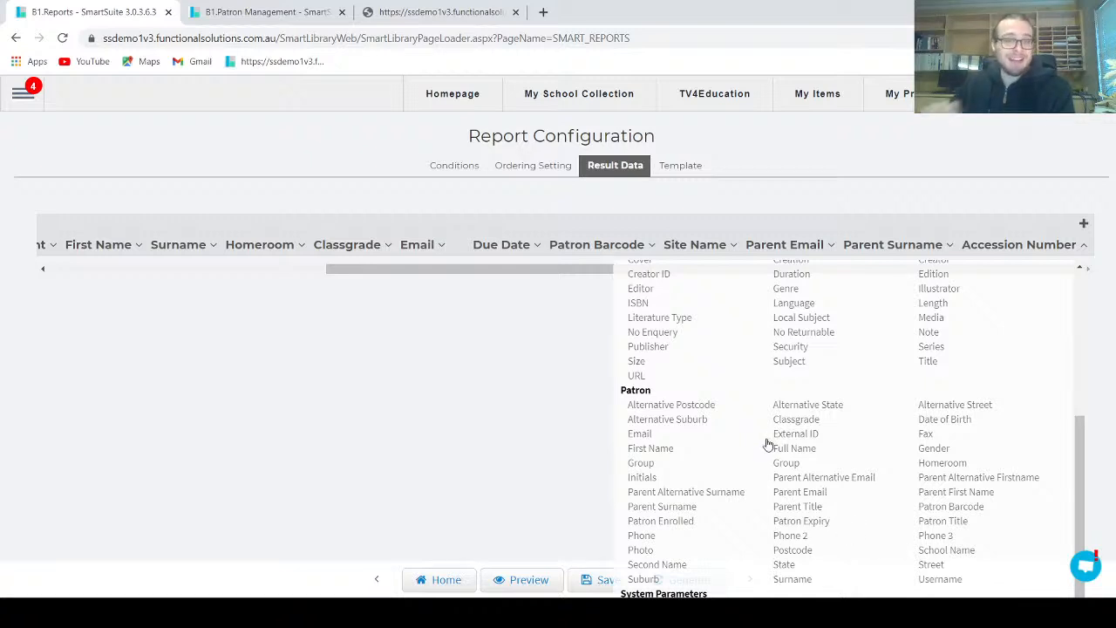
{"action": "left_click", "coordinate": [806, 507]}
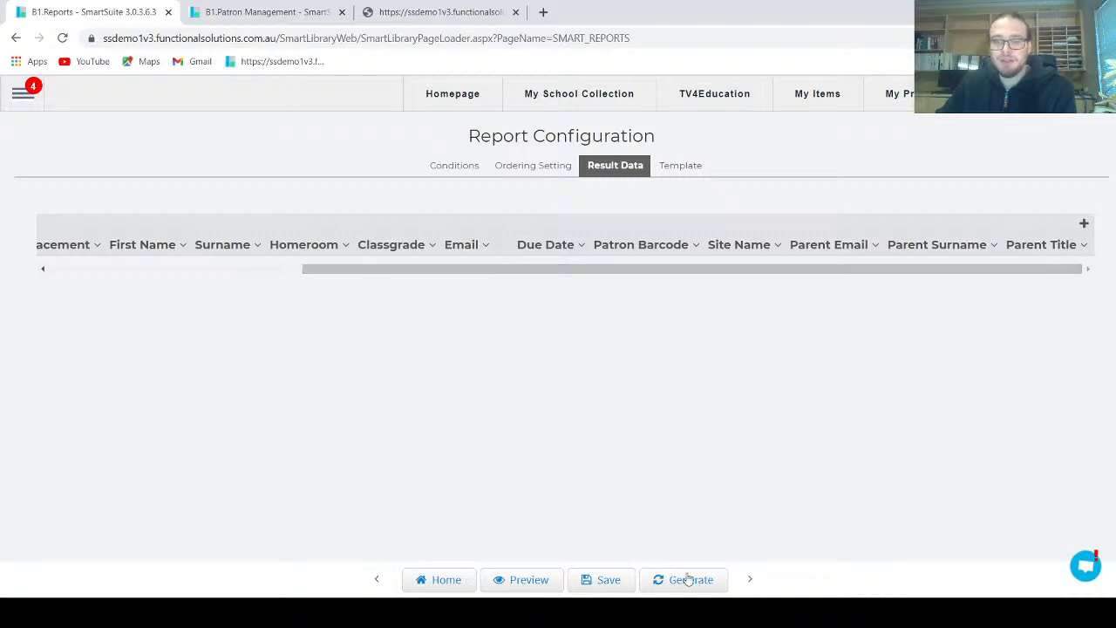
{"action": "left_click", "coordinate": [604, 580]}
Open the letter's "Dear" text block in the template for editing and look through its available merge fields
{"action": "left_click", "coordinate": [680, 165]}
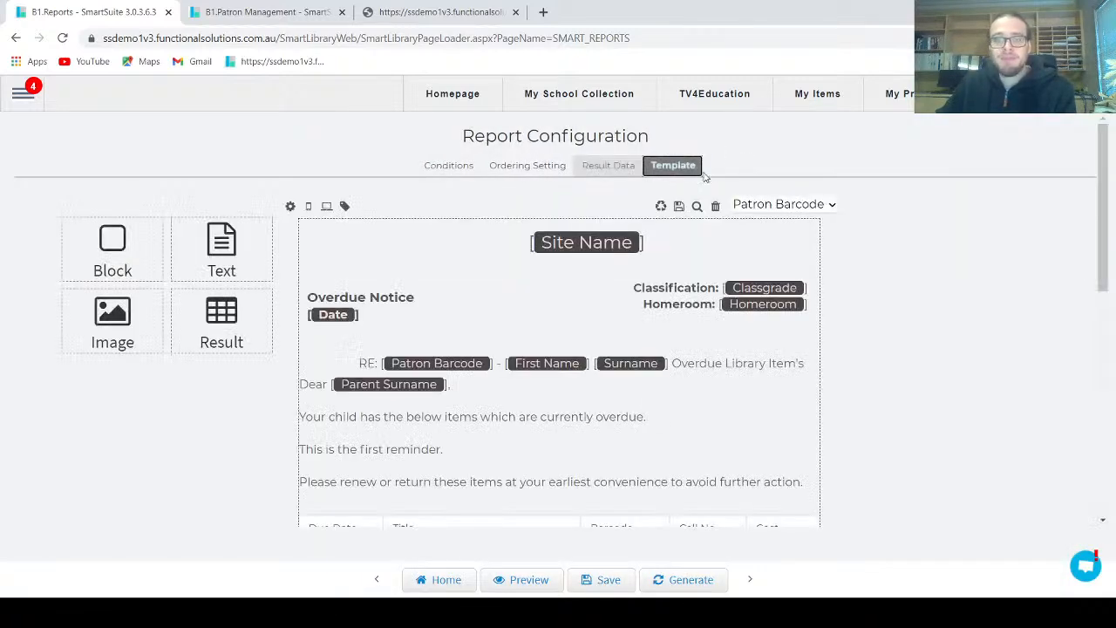
{"action": "scroll", "coordinate": [862, 307], "scroll_direction": "down", "scroll_amount": 1}
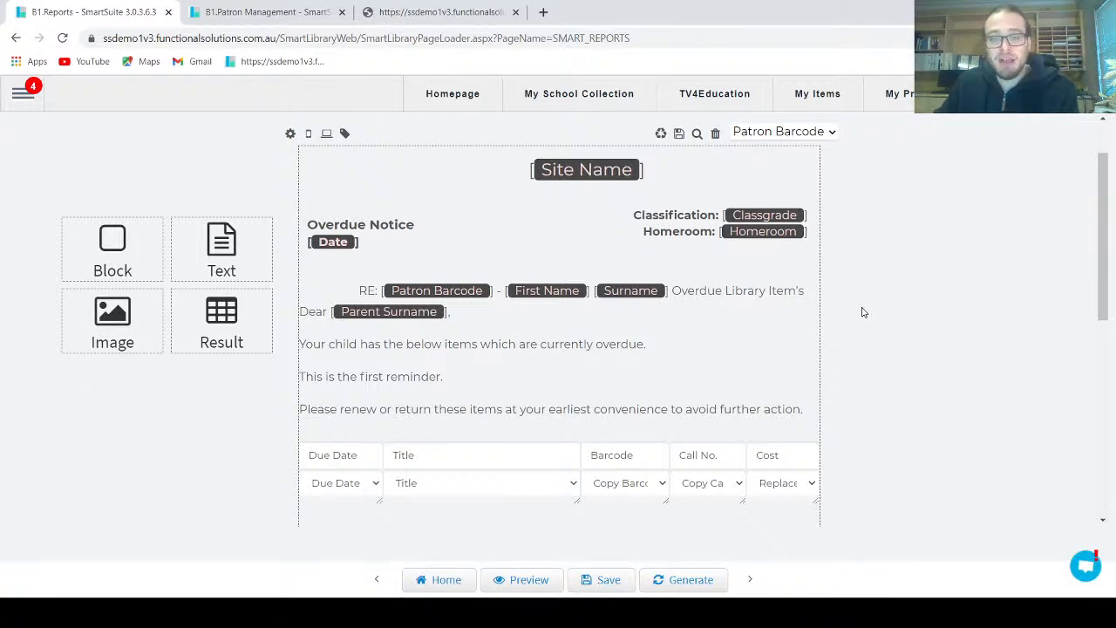
{"action": "mouse_move", "coordinate": [468, 342]}
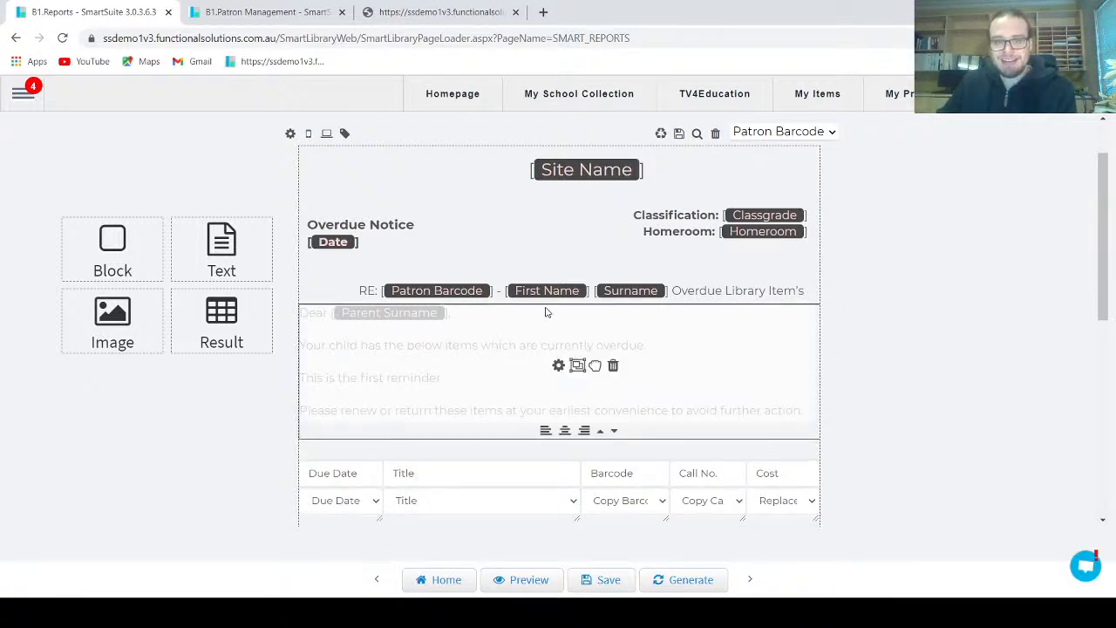
{"action": "left_click", "coordinate": [558, 367]}
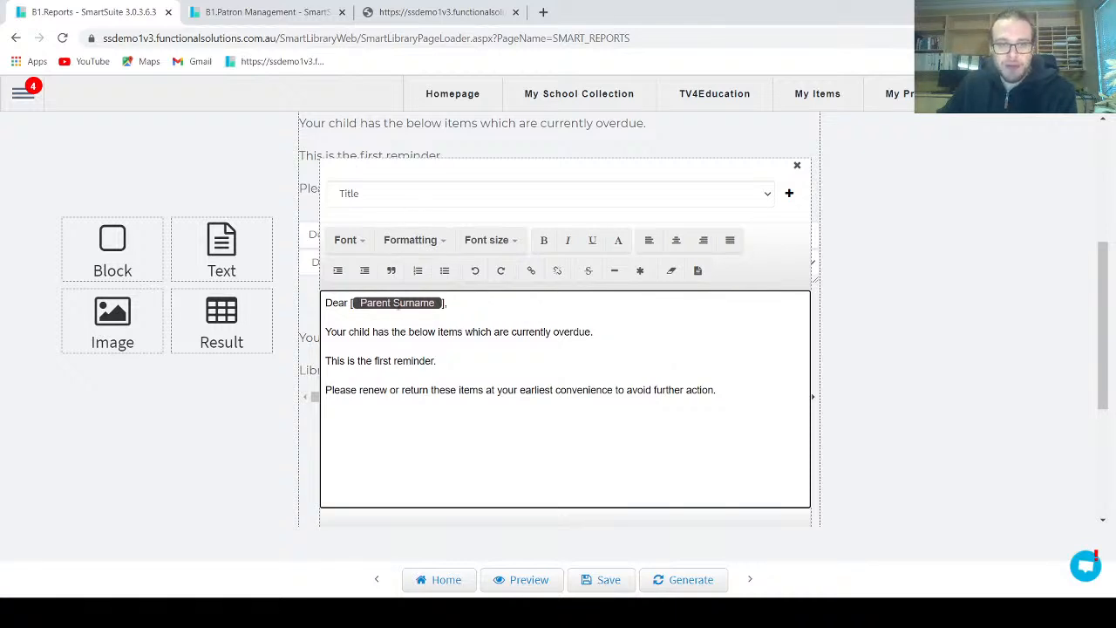
{"action": "left_click", "coordinate": [442, 202]}
{"action": "left_click_drag", "start_coordinate": [770, 211], "coordinate": [771, 288]}
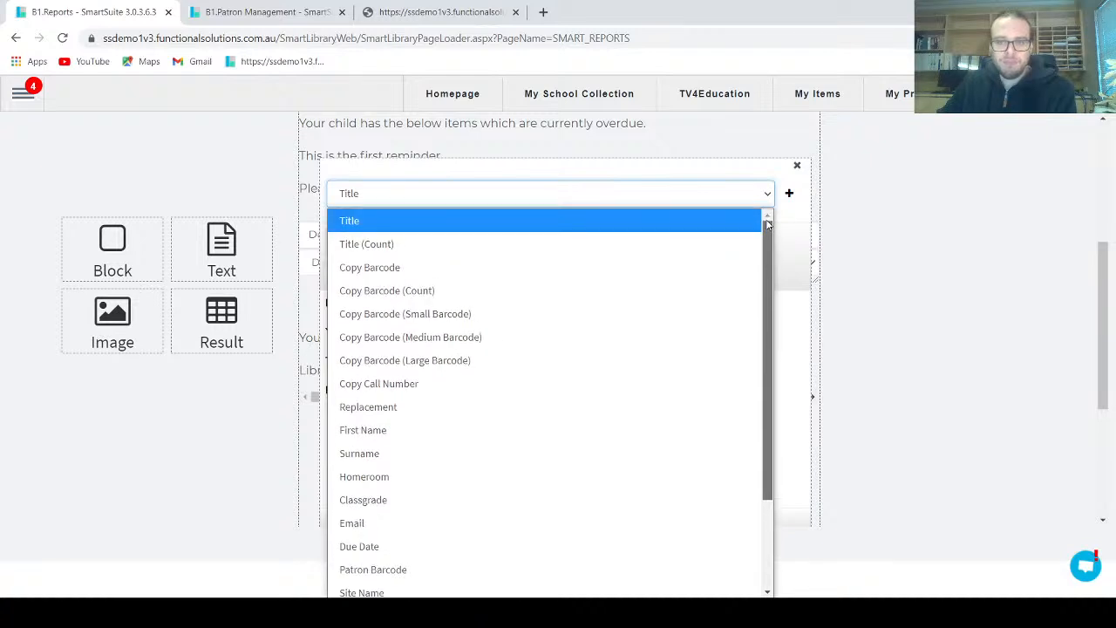
{"action": "left_click", "coordinate": [729, 211]}
Replace the Parent Surname field in the greeting with First Name, and save the text block and report
{"action": "left_click_drag", "start_coordinate": [352, 305], "coordinate": [448, 305]}
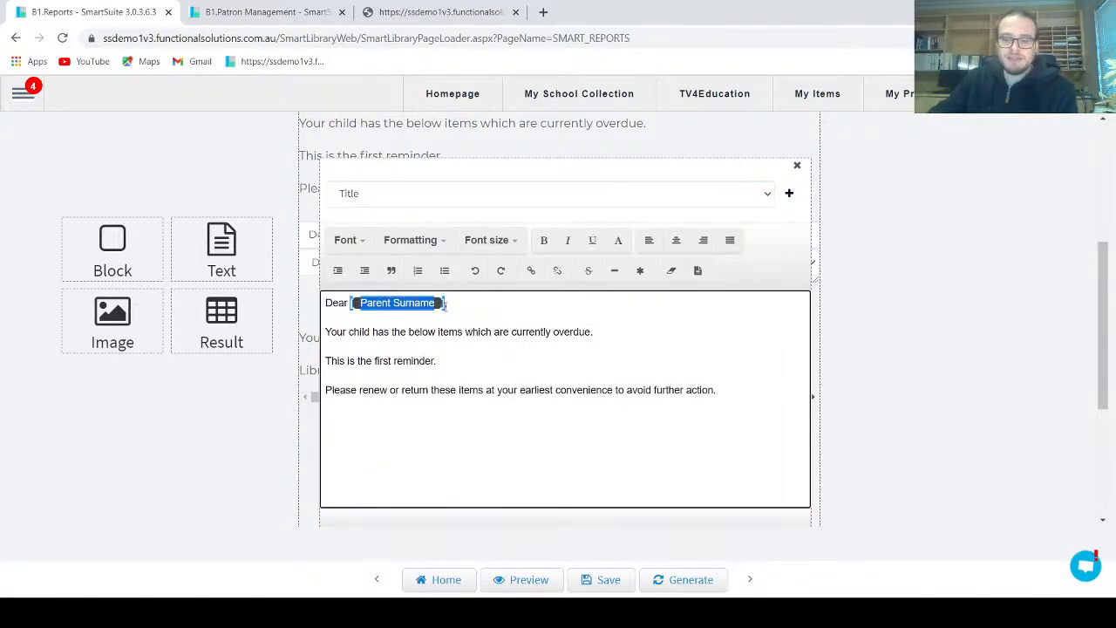
{"action": "key", "text": "BackSpace"}
{"action": "left_click", "coordinate": [444, 201]}
{"action": "scroll", "coordinate": [445, 386], "scroll_direction": "down", "scroll_amount": 3}
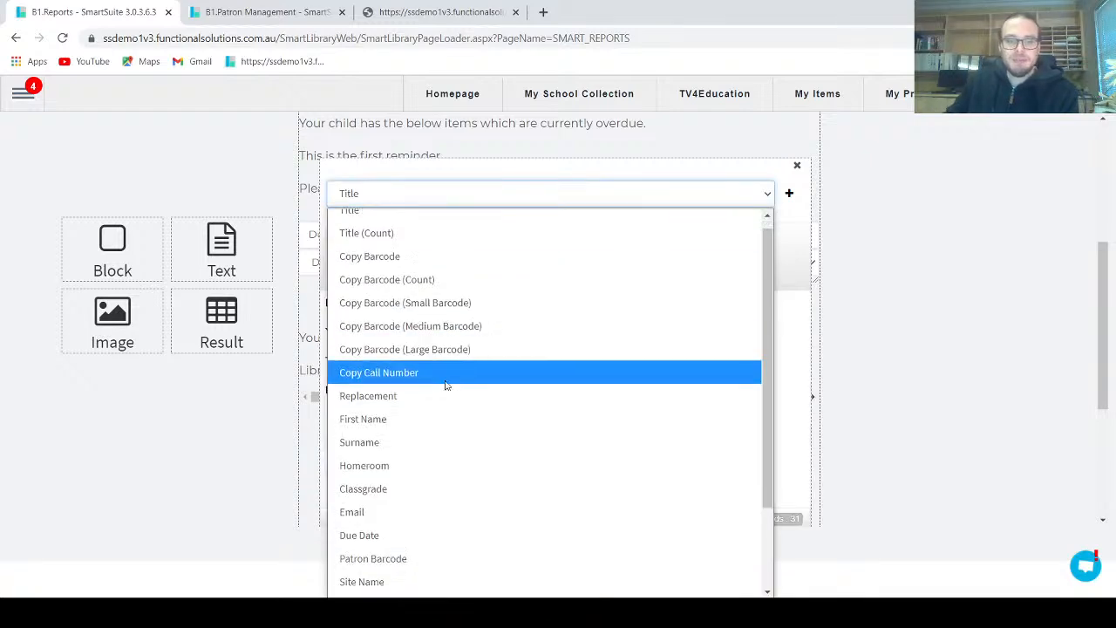
{"action": "left_click", "coordinate": [399, 312]}
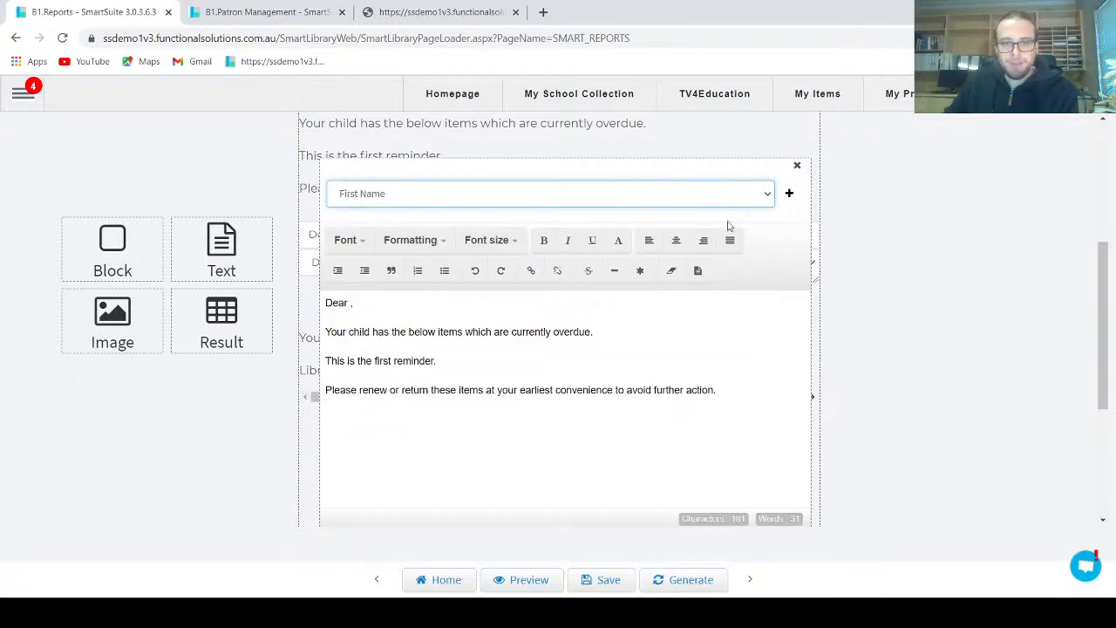
{"action": "left_click", "coordinate": [789, 193]}
{"action": "scroll", "coordinate": [583, 453], "scroll_direction": "down", "scroll_amount": 2}
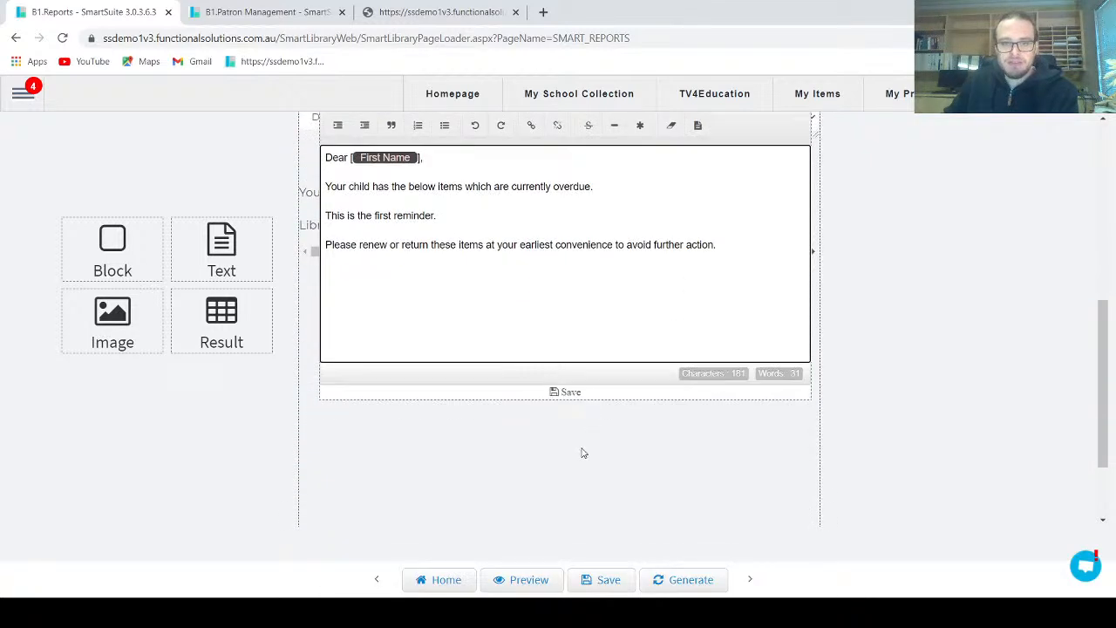
{"action": "left_click", "coordinate": [565, 391]}
{"action": "scroll", "coordinate": [588, 410], "scroll_direction": "up", "scroll_amount": 3}
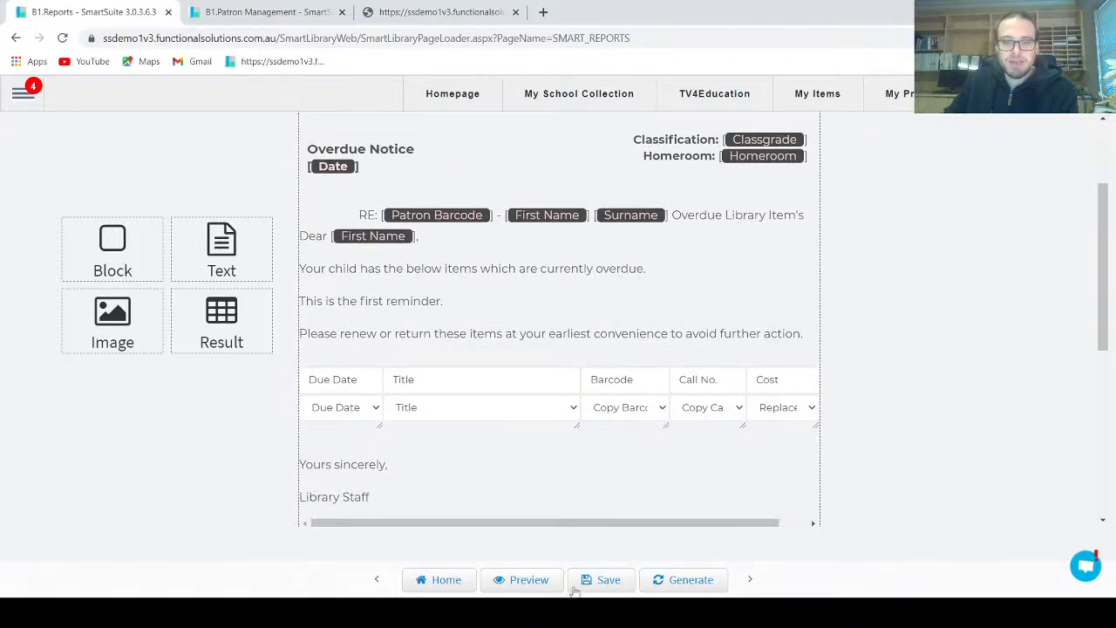
{"action": "left_click", "coordinate": [598, 577]}
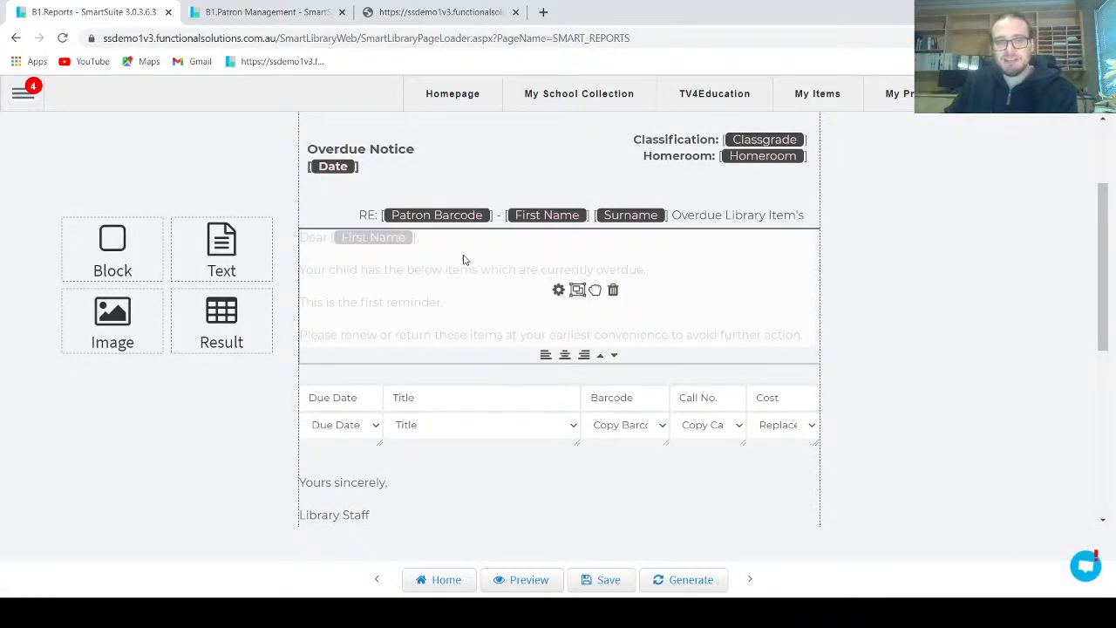
Preview the letters with the First Name greeting, and generate the full report
{"action": "left_click", "coordinate": [527, 581]}
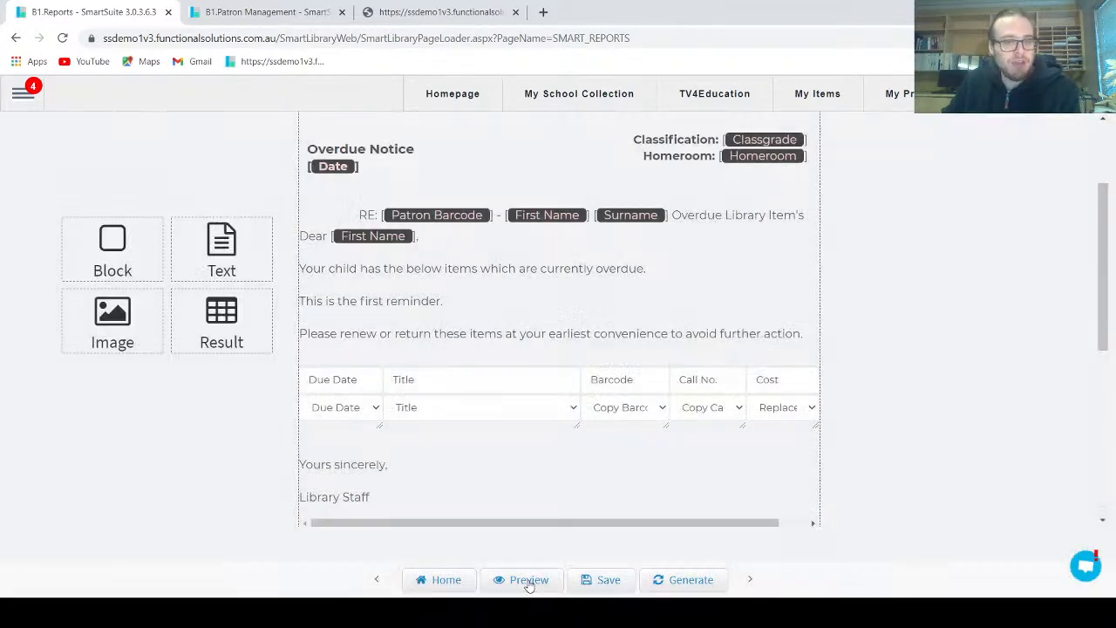
{"action": "scroll", "coordinate": [525, 404], "scroll_direction": "down", "scroll_amount": 10}
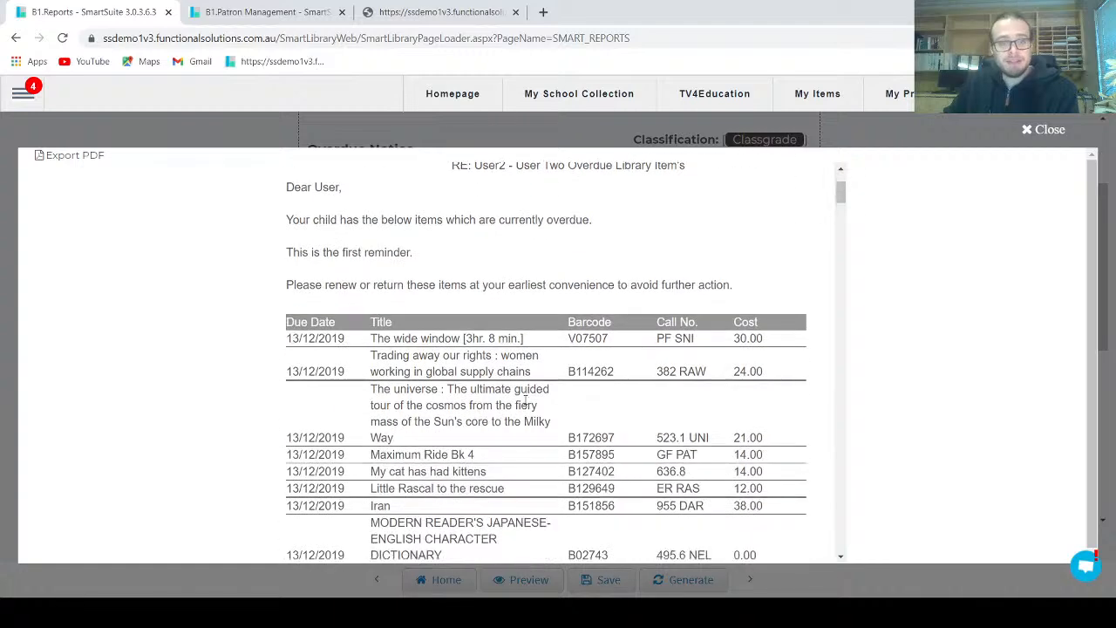
{"action": "scroll", "coordinate": [526, 413], "scroll_direction": "down", "scroll_amount": 2}
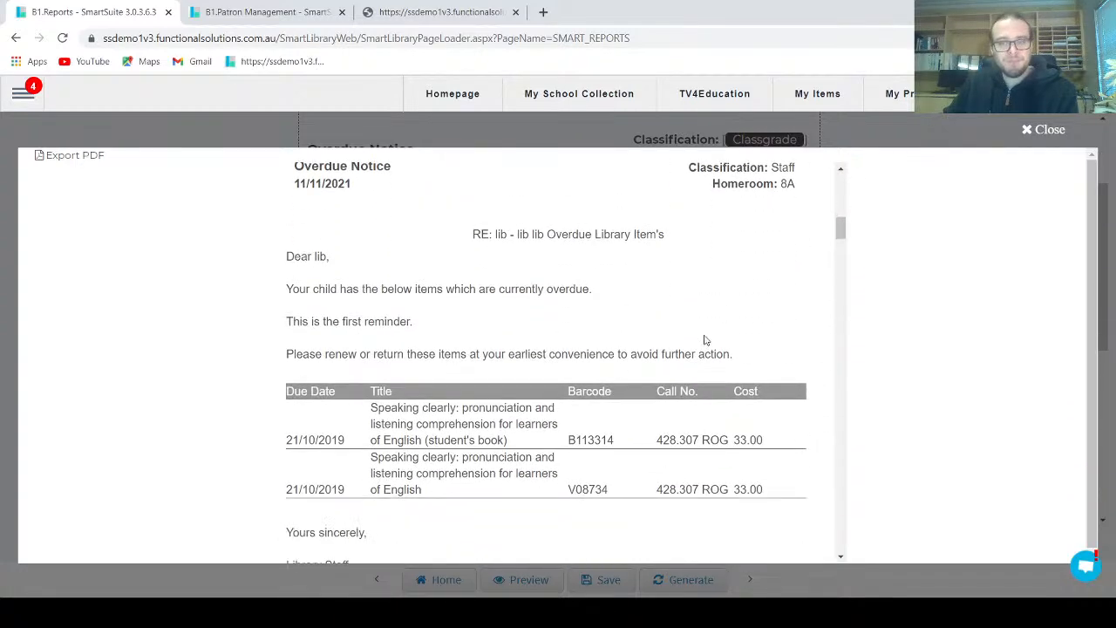
{"action": "left_click", "coordinate": [1043, 130]}
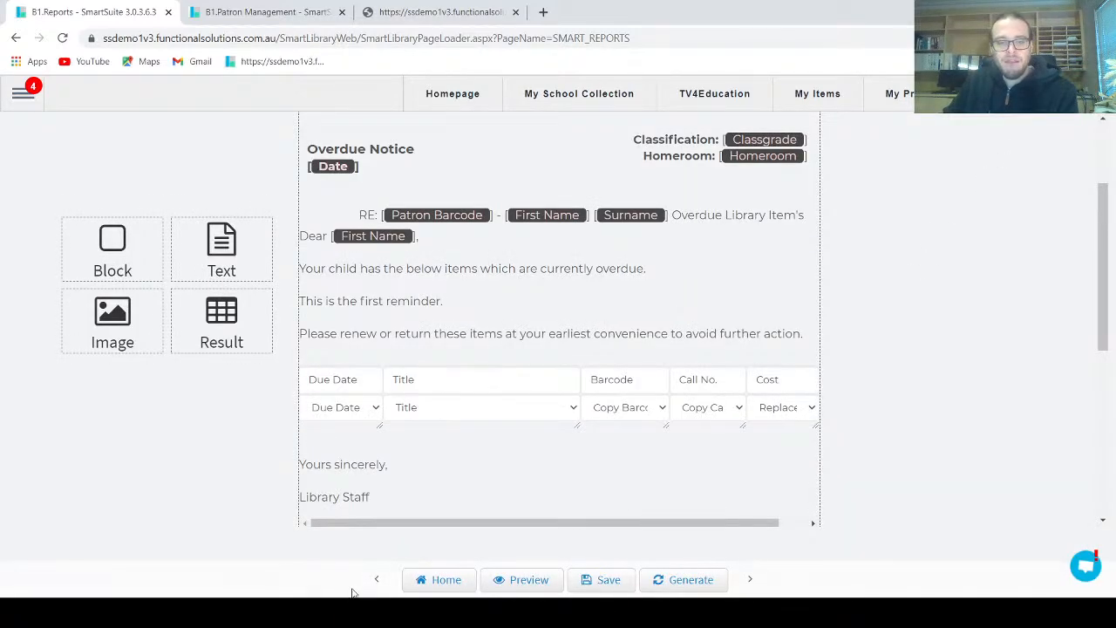
{"action": "left_click", "coordinate": [668, 581]}
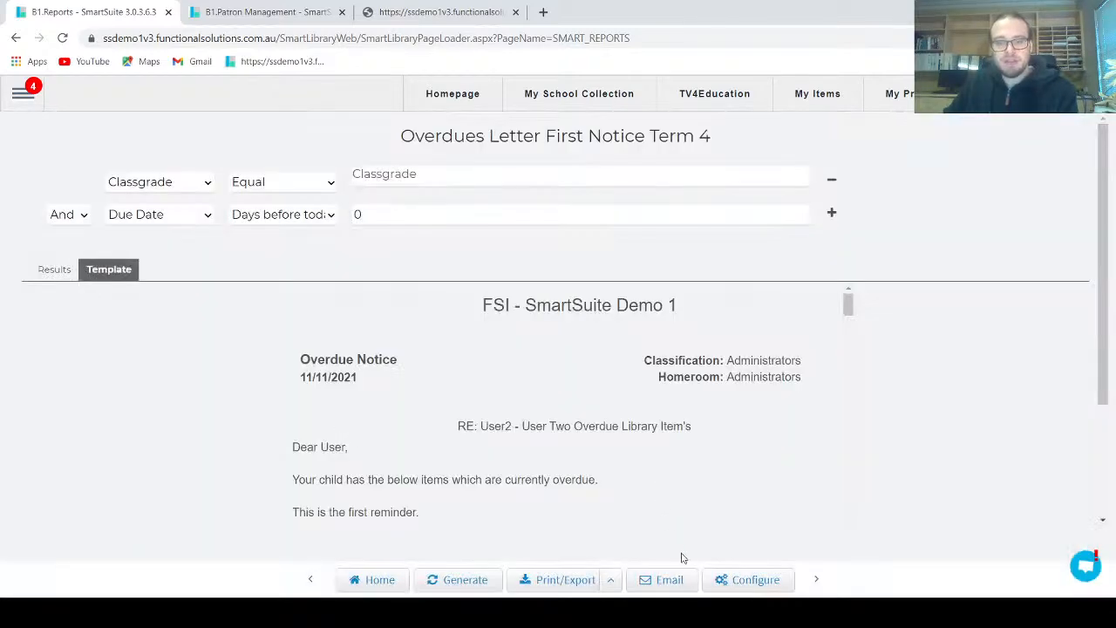
Open the overdue letter's email settings and review its subject, Mail To recipient options and Specified To field
{"action": "left_click", "coordinate": [685, 579]}
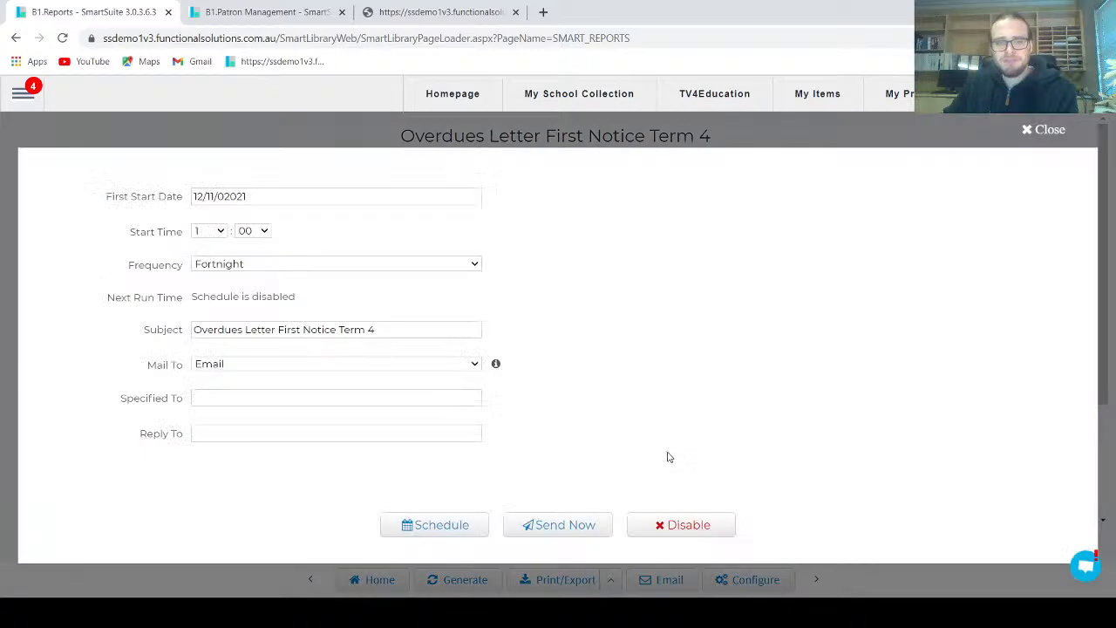
{"action": "left_click", "coordinate": [337, 328]}
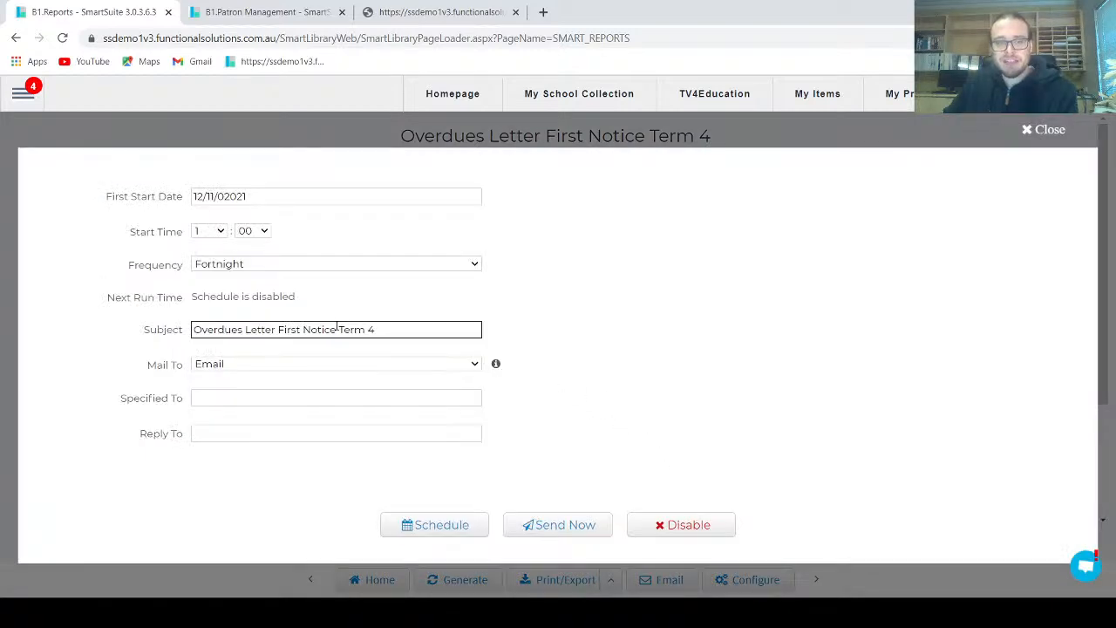
{"action": "left_click_drag", "start_coordinate": [413, 332], "coordinate": [186, 339]}
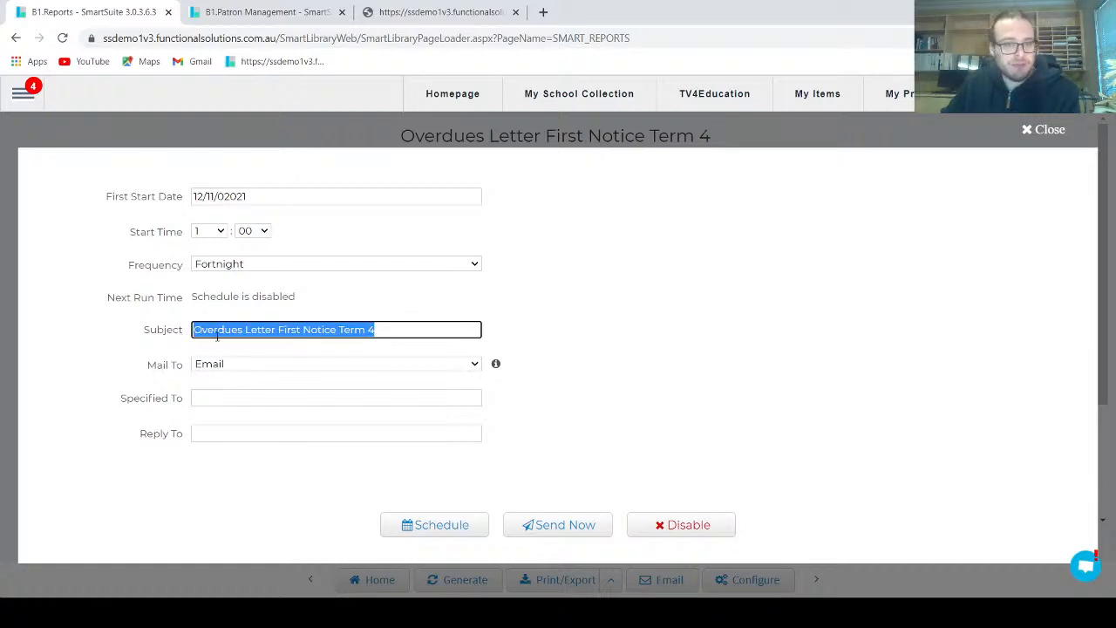
{"action": "left_click", "coordinate": [217, 335]}
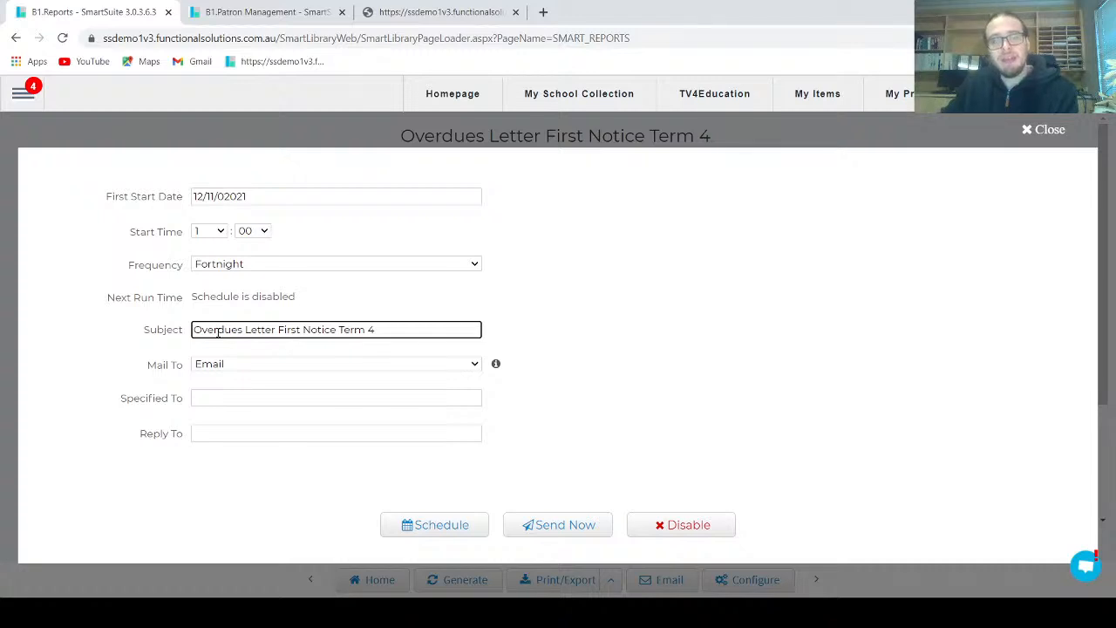
{"action": "left_click", "coordinate": [268, 366]}
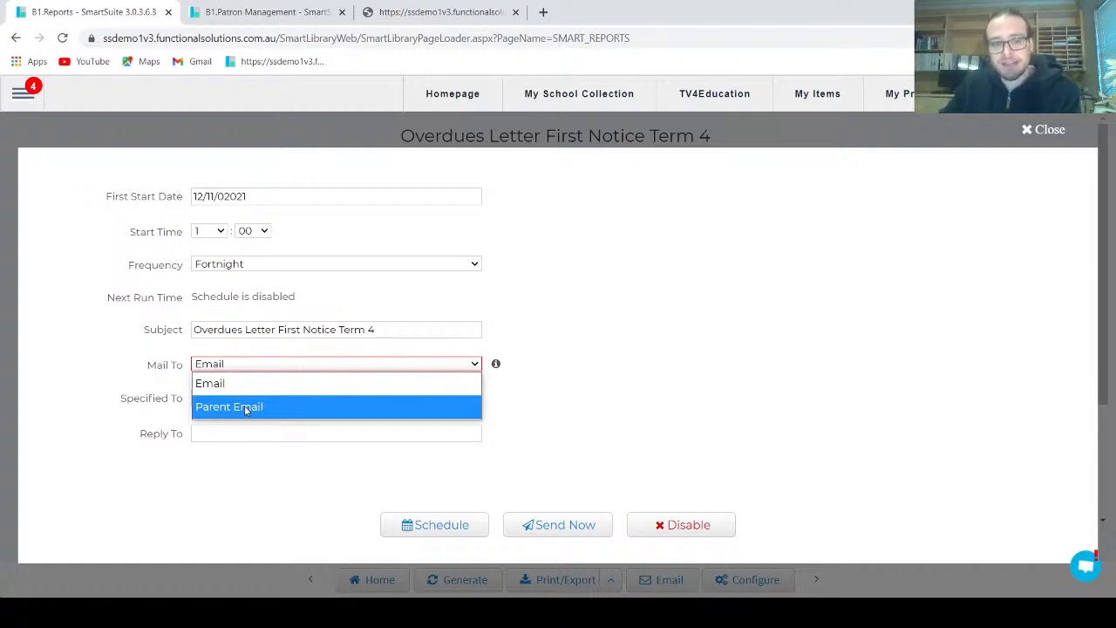
{"action": "left_click", "coordinate": [264, 365]}
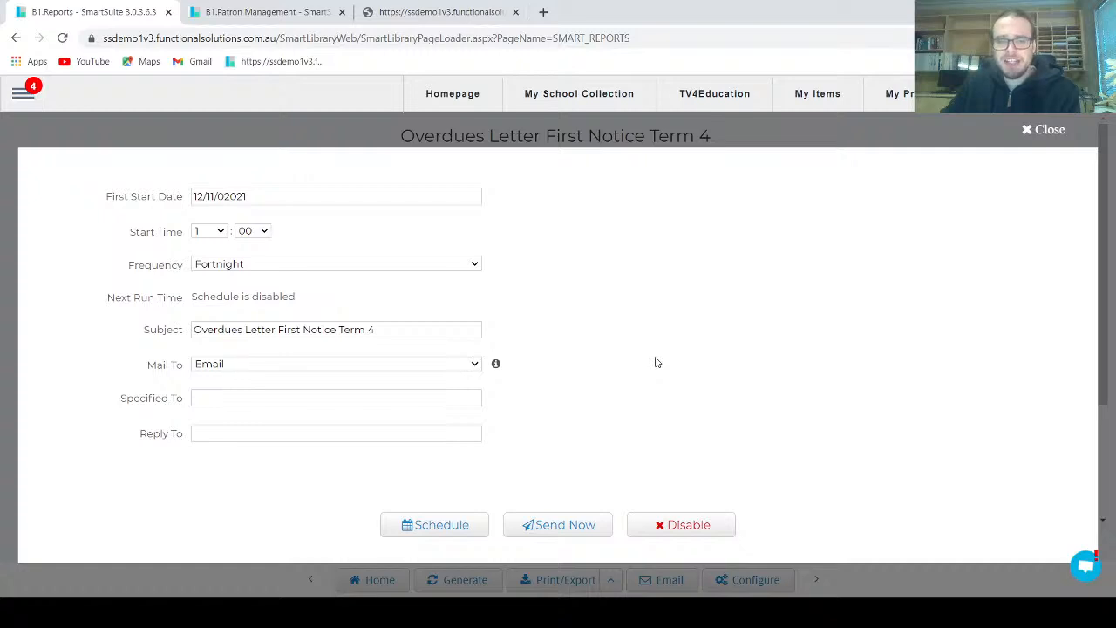
{"action": "left_click", "coordinate": [231, 400]}
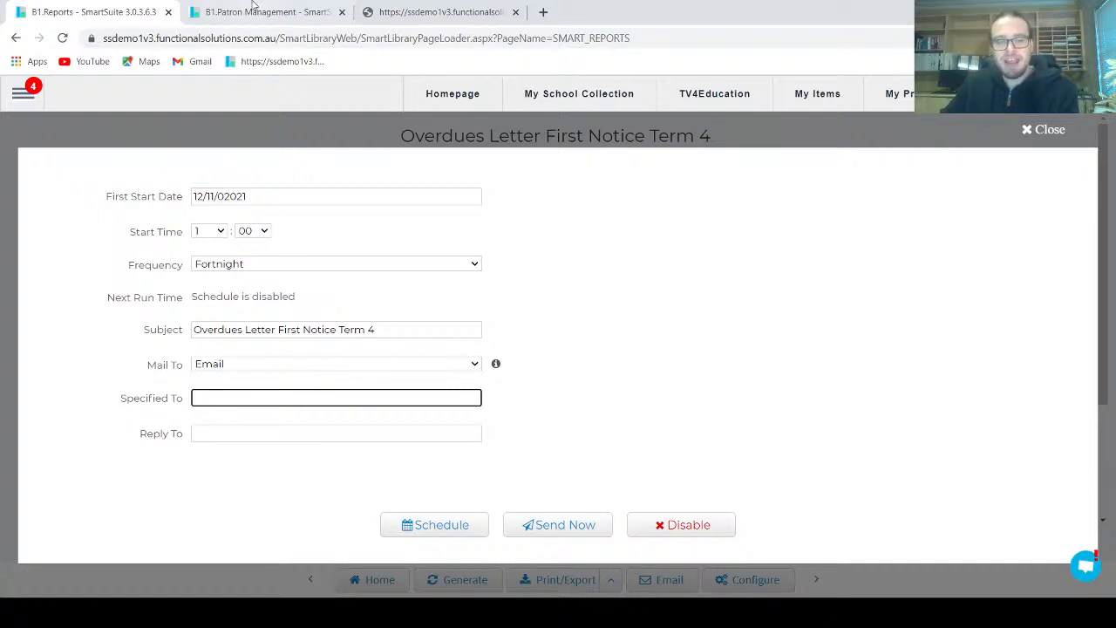
Open Reports in a new browser tab and open a duplicate of the Email Logs report
{"action": "left_click", "coordinate": [23, 91]}
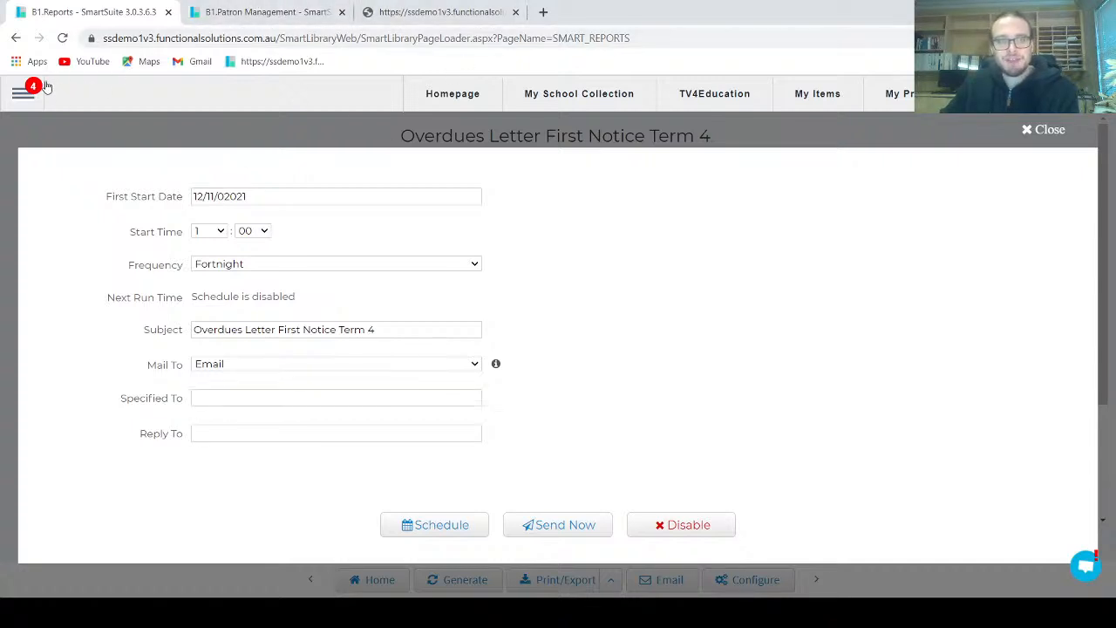
{"action": "mouse_move", "coordinate": [104, 427]}
{"action": "middle_click", "coordinate": [229, 429]}
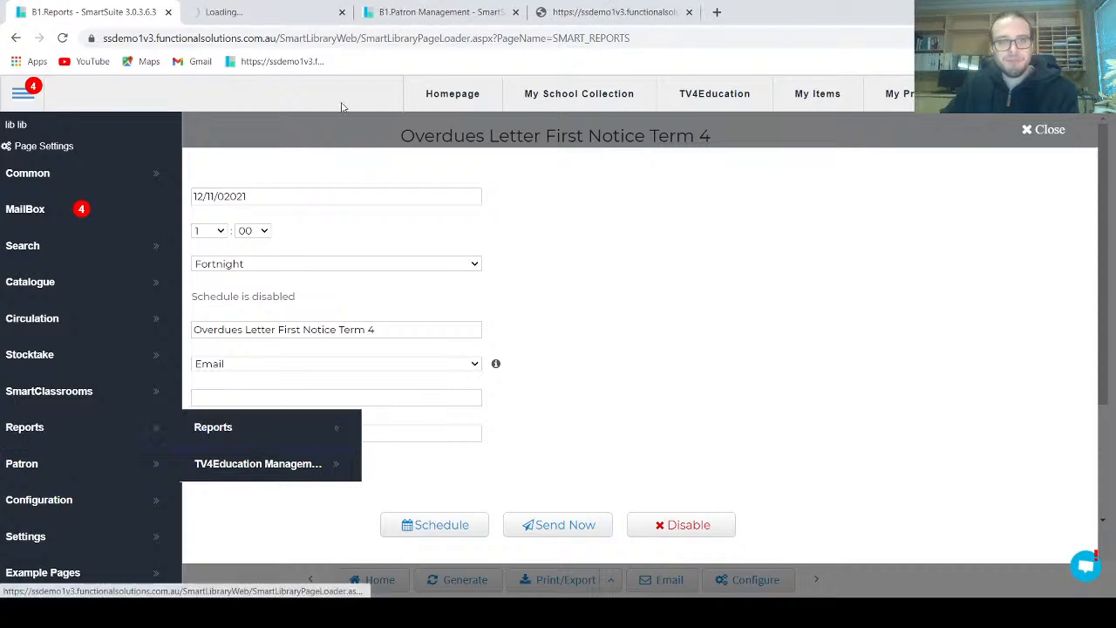
{"action": "left_click", "coordinate": [319, 5]}
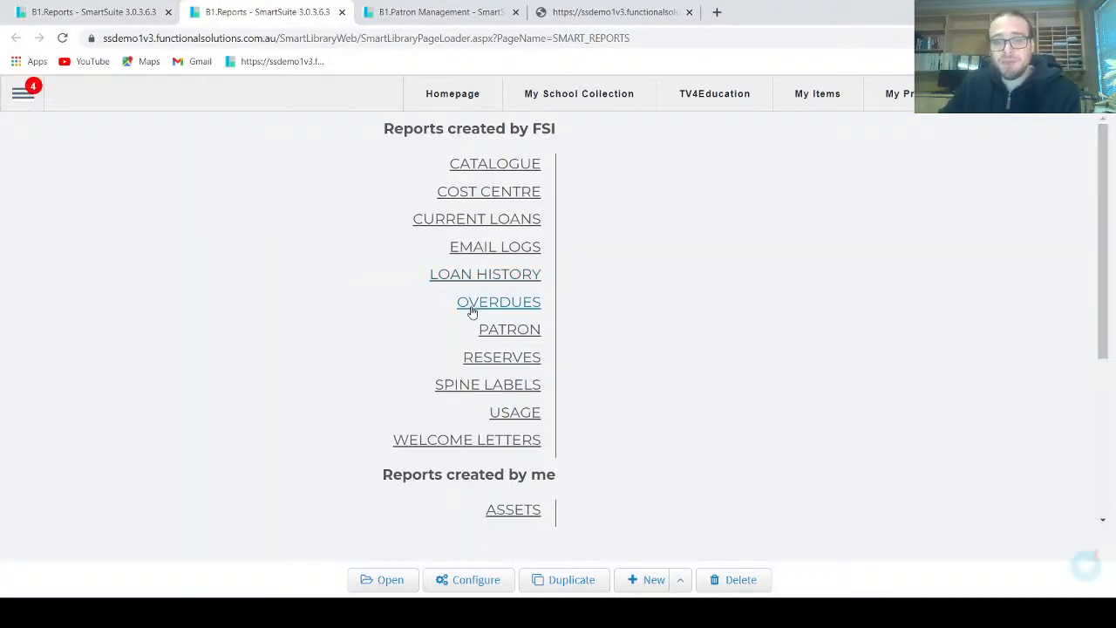
{"action": "left_click", "coordinate": [515, 250]}
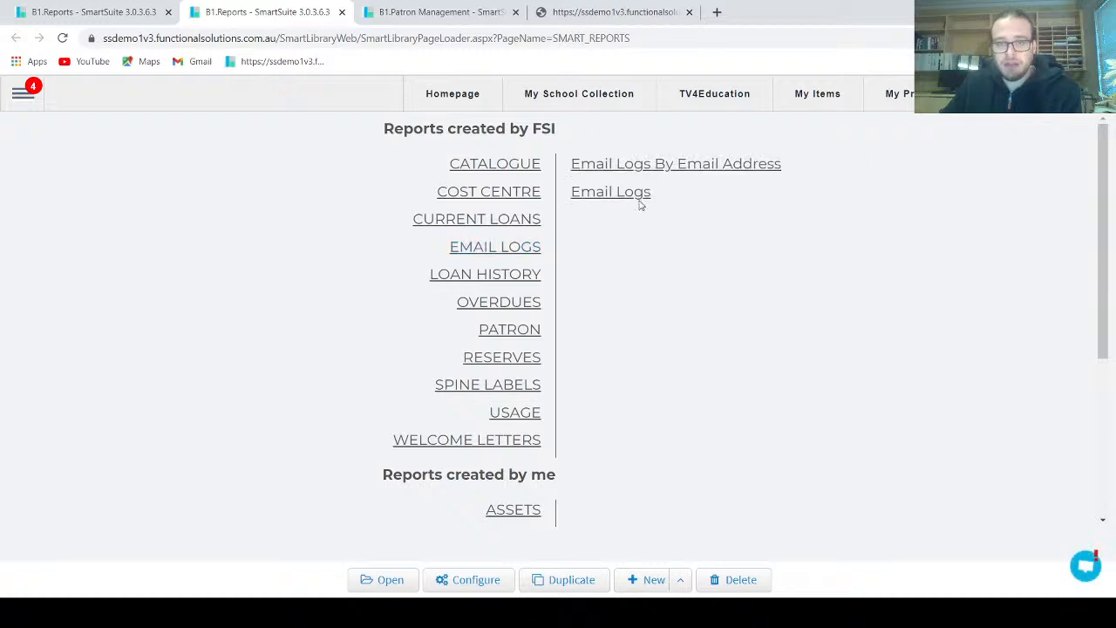
{"action": "left_click", "coordinate": [636, 192]}
{"action": "left_click", "coordinate": [519, 579]}
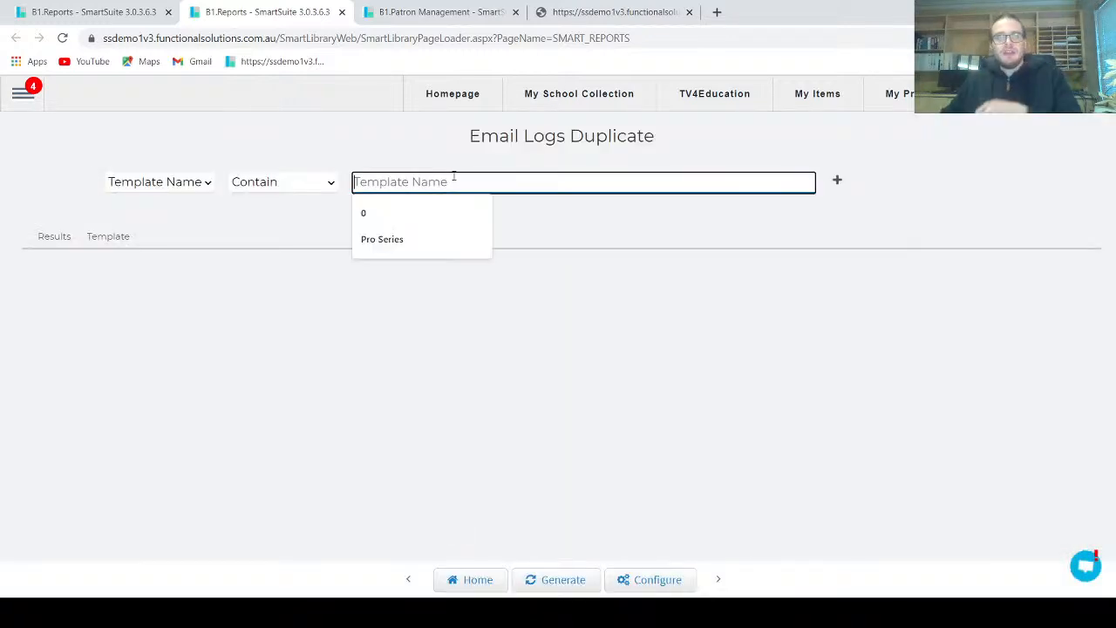
Generate the email log for template names containing "first notice term 4" and check the sender address
{"action": "left_click", "coordinate": [453, 174]}
{"action": "type", "text": "fi"}
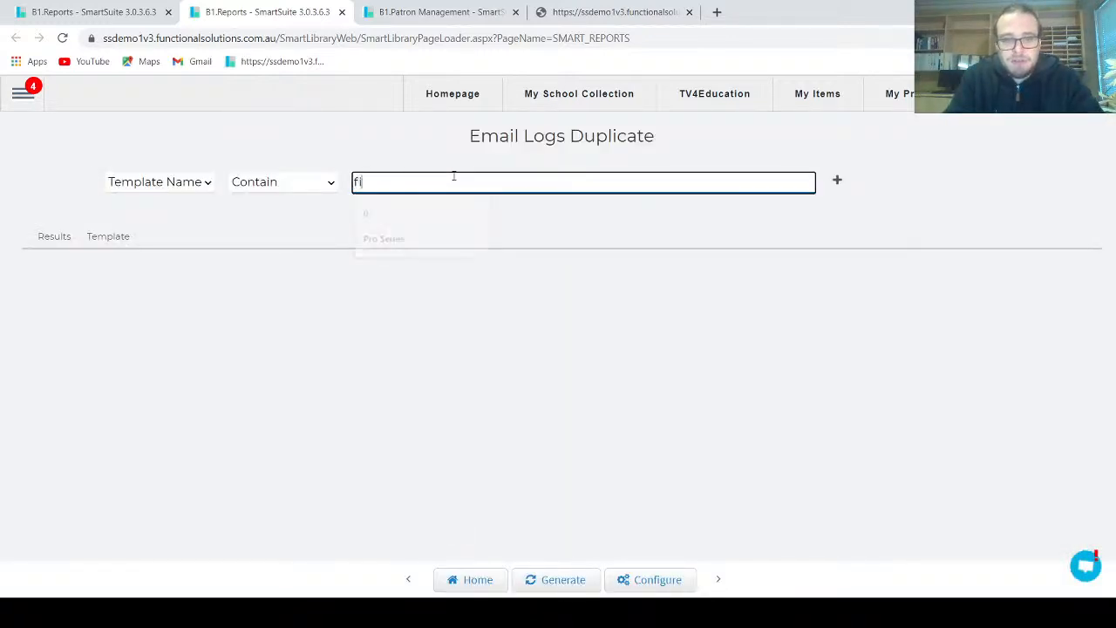
{"action": "type", "text": "rst notice term 4"}
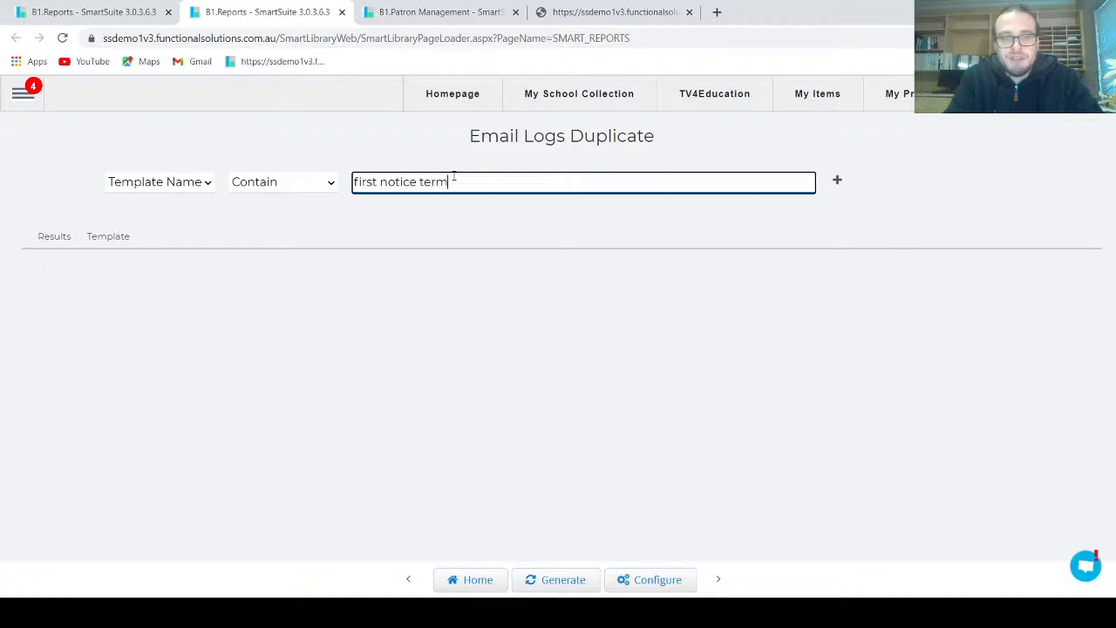
{"action": "left_click", "coordinate": [565, 580]}
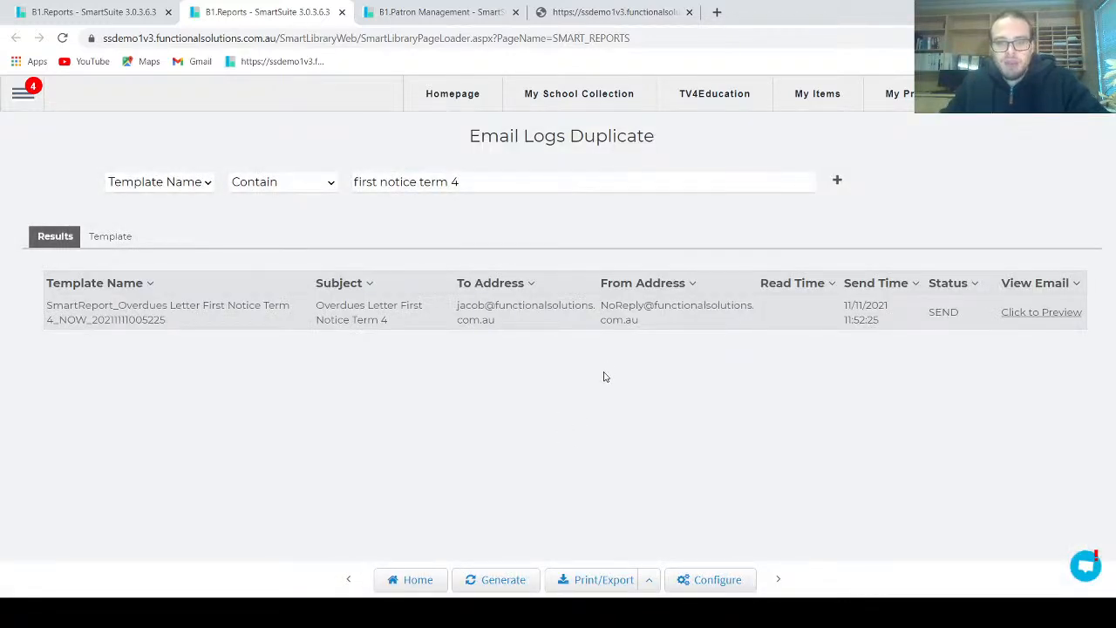
{"action": "left_click_drag", "start_coordinate": [648, 324], "coordinate": [601, 305]}
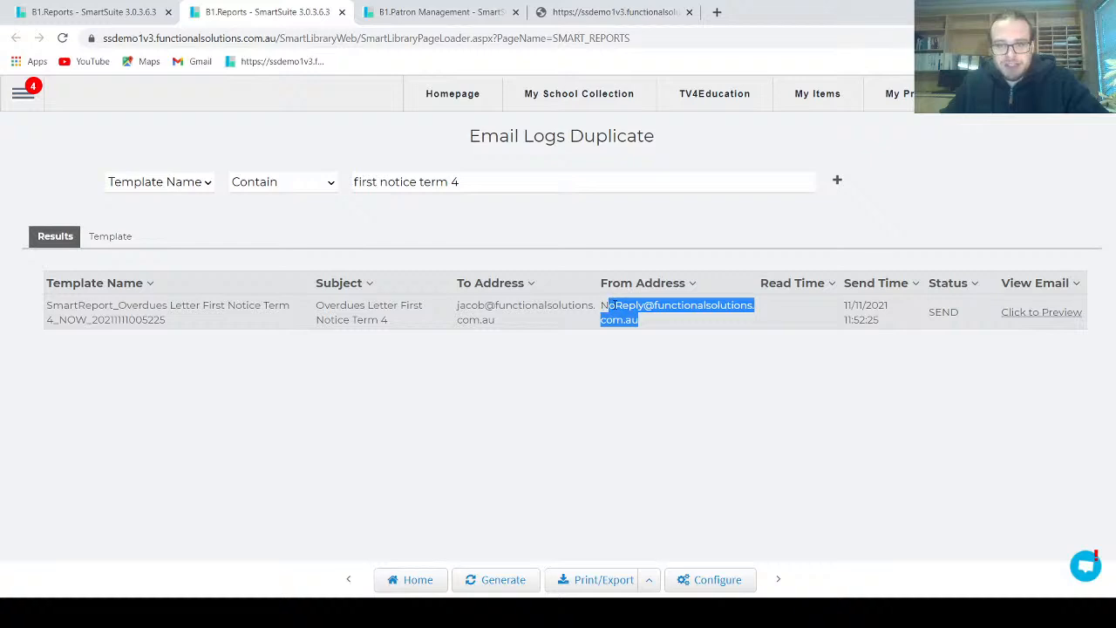
{"action": "left_click", "coordinate": [633, 316]}
Return to the letter's email settings, check the Reply To field, and bring up the recipient list for immediate sending
{"action": "left_click", "coordinate": [135, 8]}
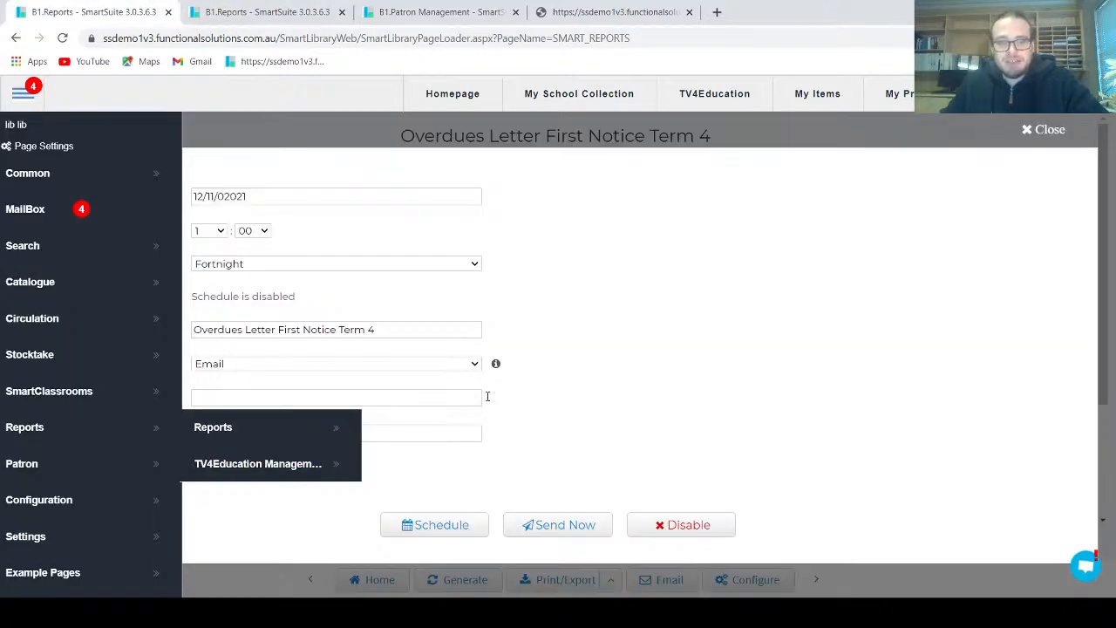
{"action": "left_click", "coordinate": [235, 435]}
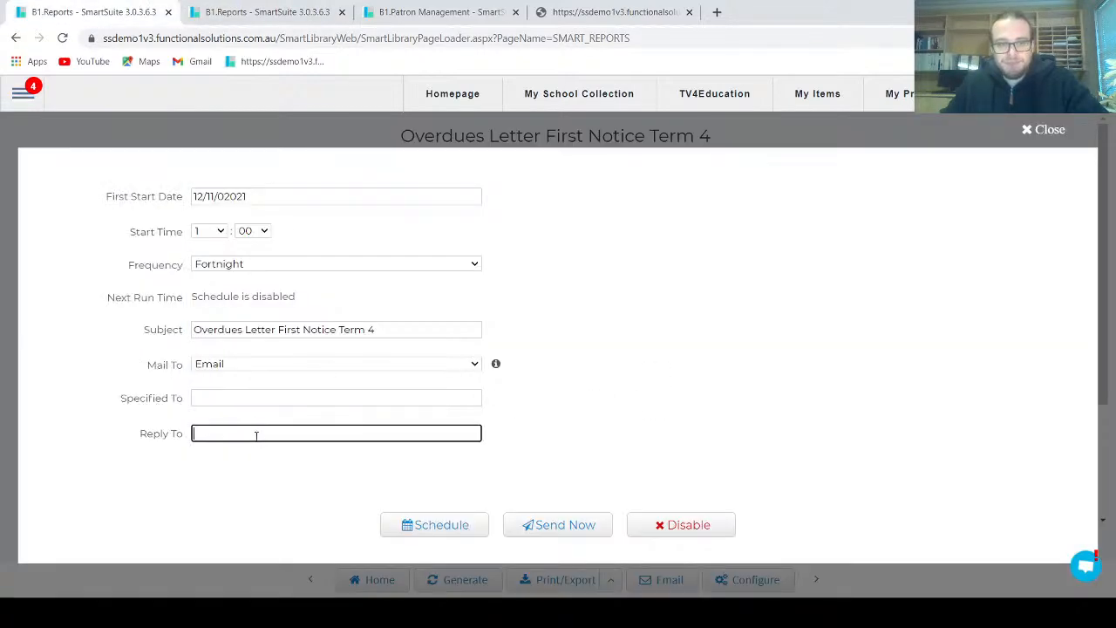
{"action": "left_click", "coordinate": [698, 395]}
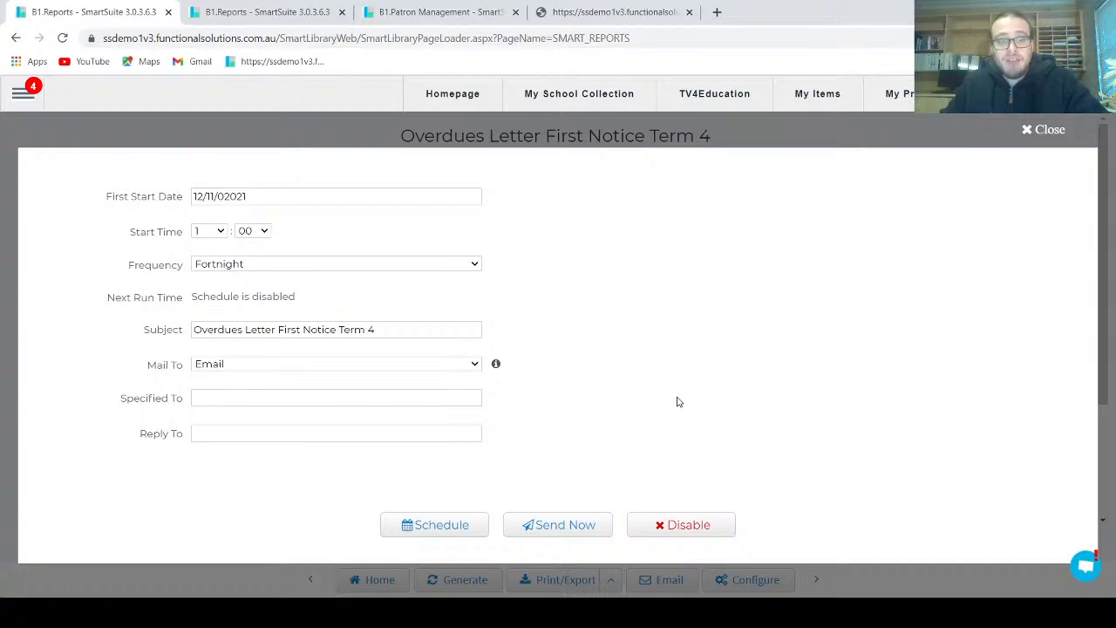
{"action": "left_click", "coordinate": [531, 524]}
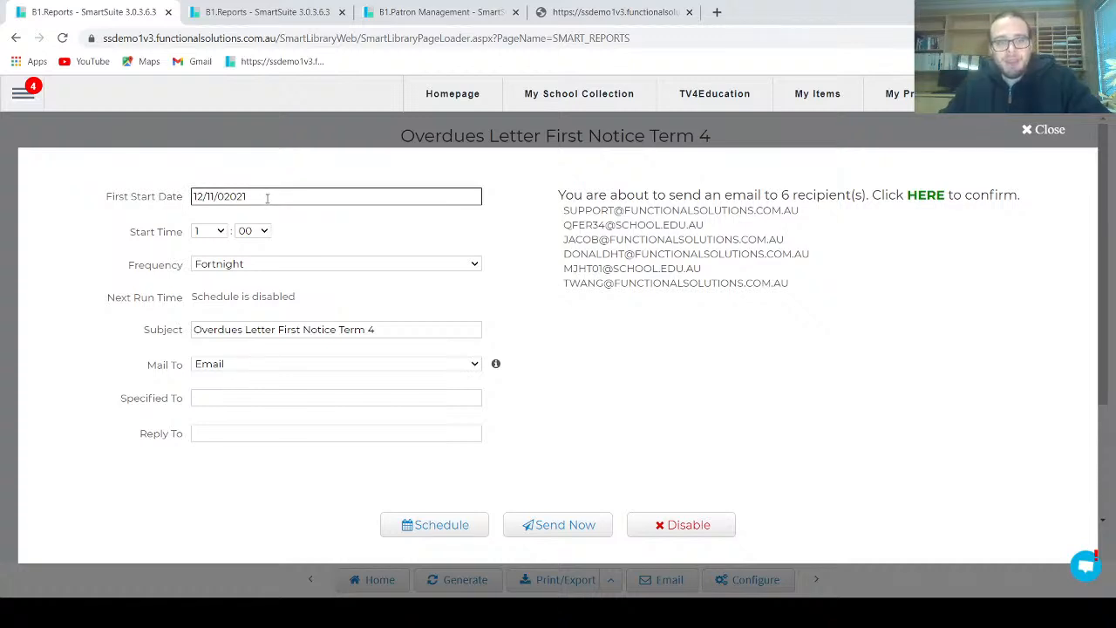
Schedule the overdue letter email to start at 9:00 with a Fortnight frequency
{"action": "left_click", "coordinate": [210, 230]}
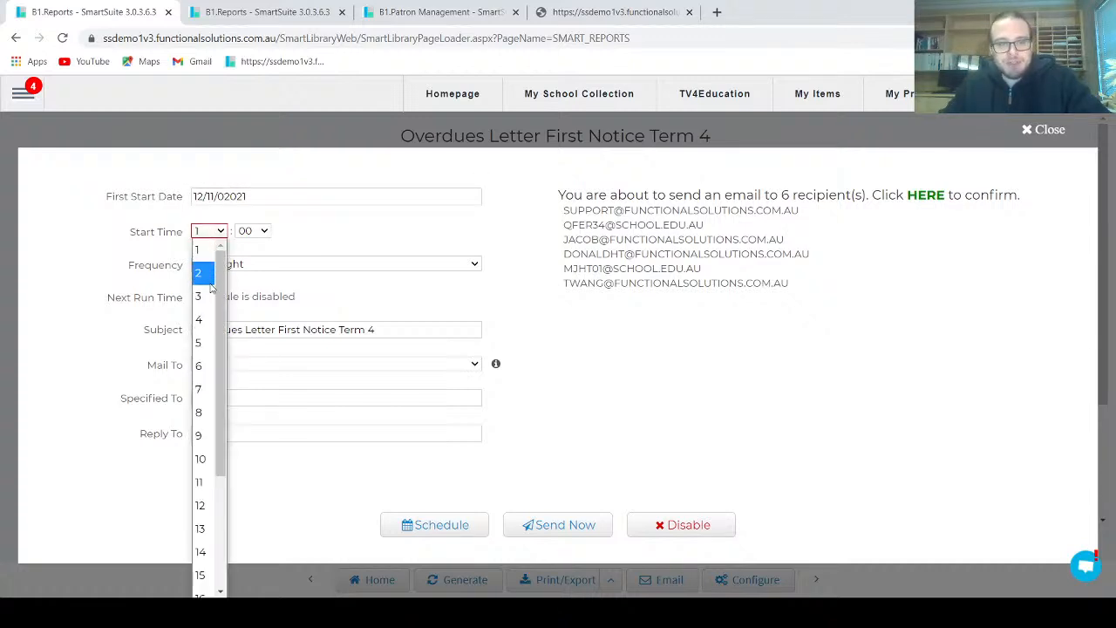
{"action": "left_click", "coordinate": [228, 409]}
{"action": "left_click", "coordinate": [368, 264]}
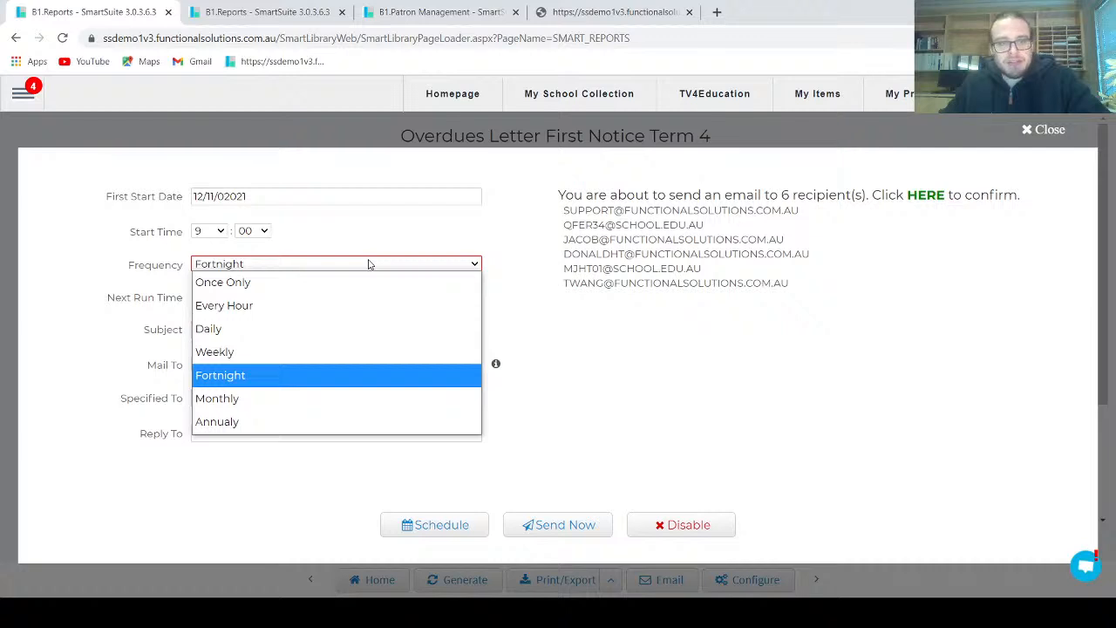
{"action": "left_click", "coordinate": [244, 373]}
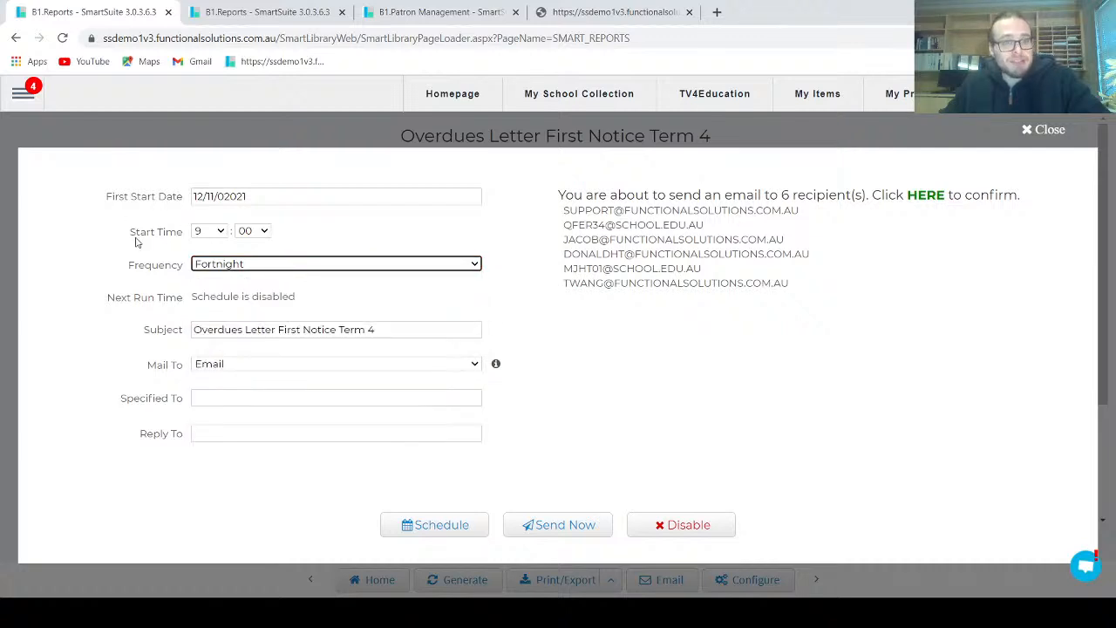
{"action": "left_click", "coordinate": [456, 524]}
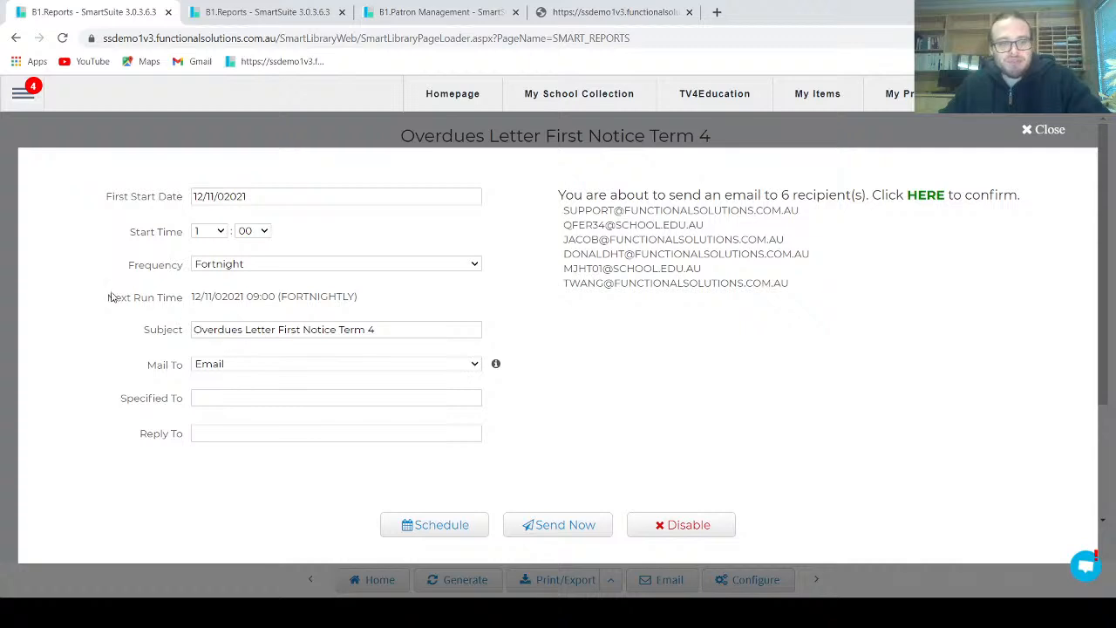
Check the letter's next run time and disable its email schedule
{"action": "left_click_drag", "start_coordinate": [192, 301], "coordinate": [361, 303]}
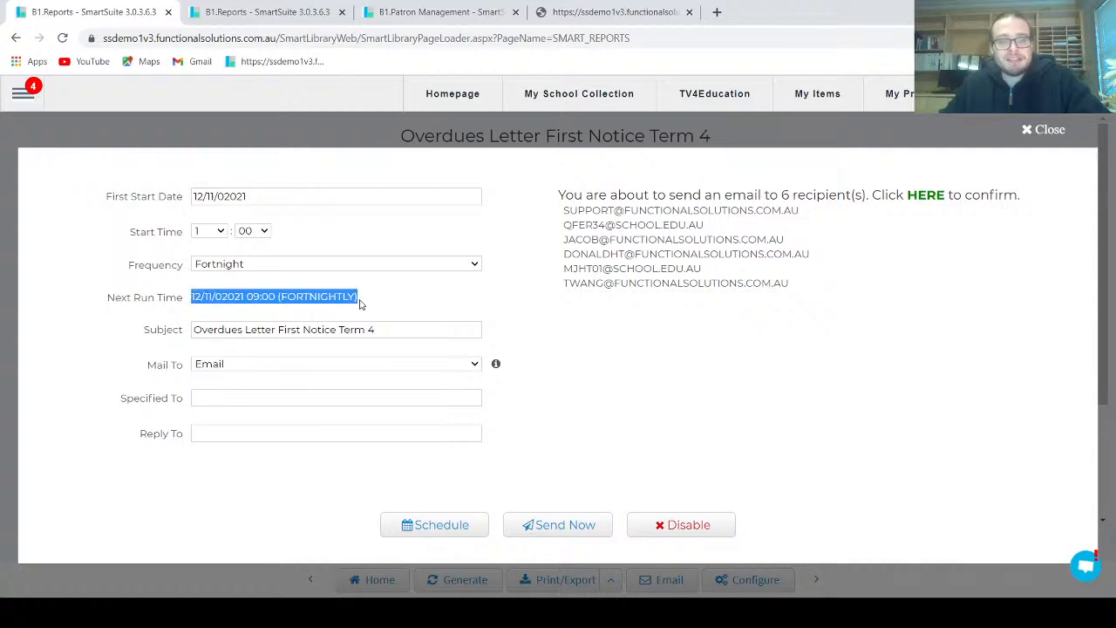
{"action": "left_click", "coordinate": [388, 305]}
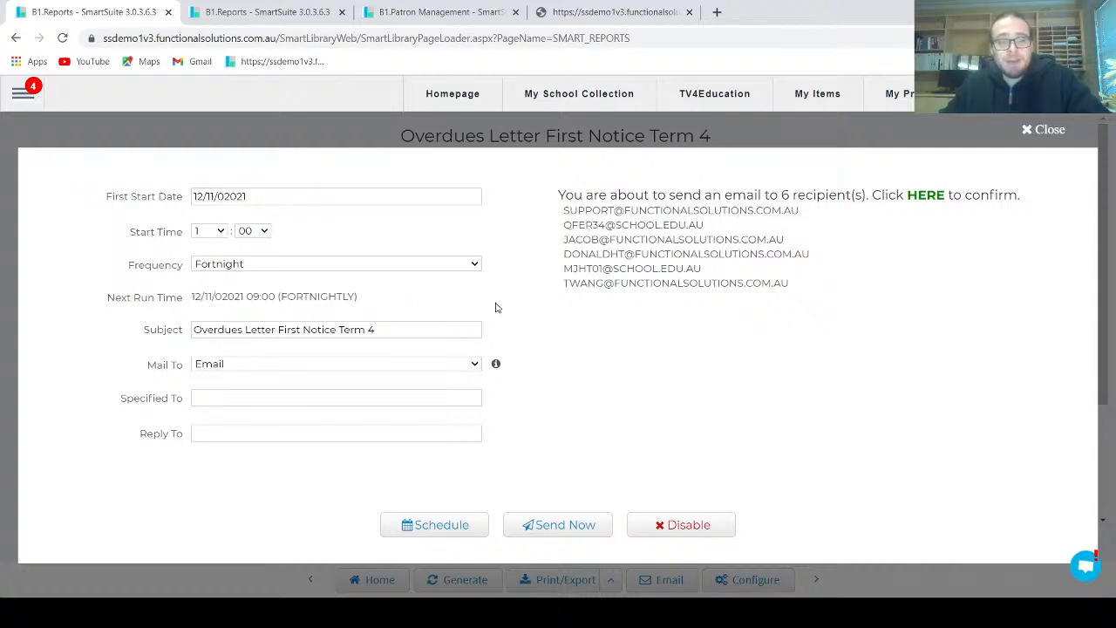
{"action": "left_click", "coordinate": [689, 525]}
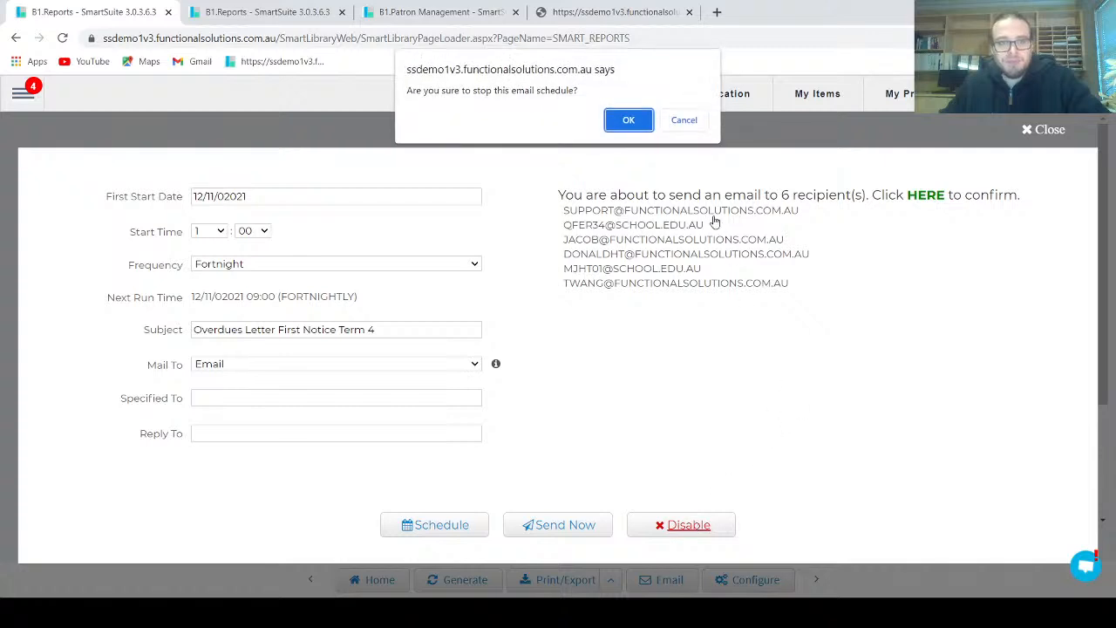
{"action": "left_click", "coordinate": [641, 122]}
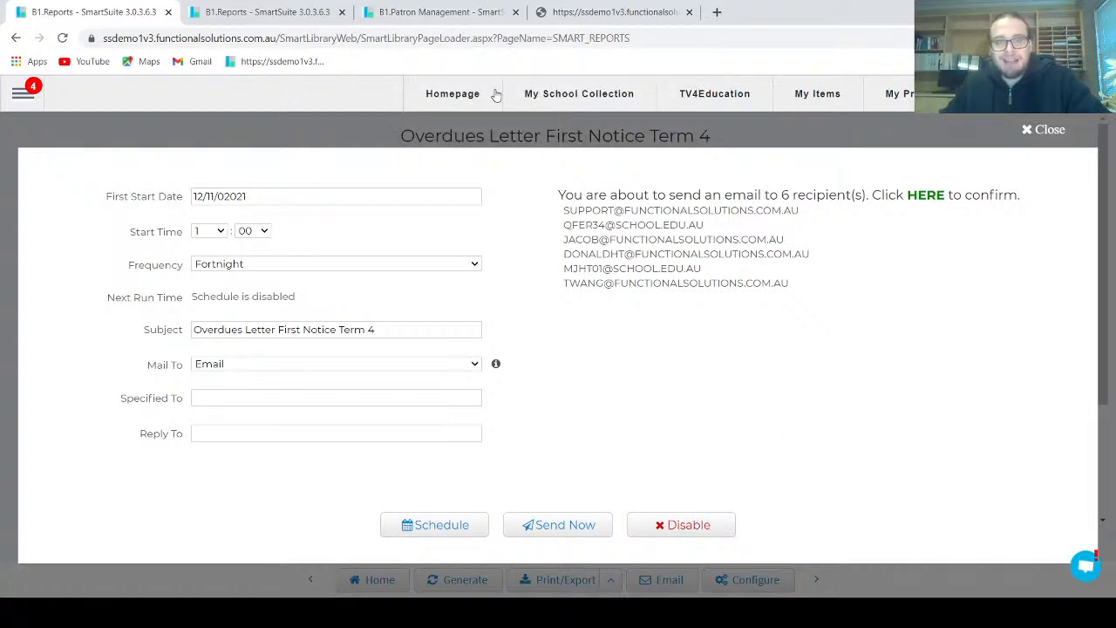
Preview the logged first notice Term 4 email from the email log results and read through the letter
{"action": "left_click", "coordinate": [405, 10]}
{"action": "left_click", "coordinate": [297, 11]}
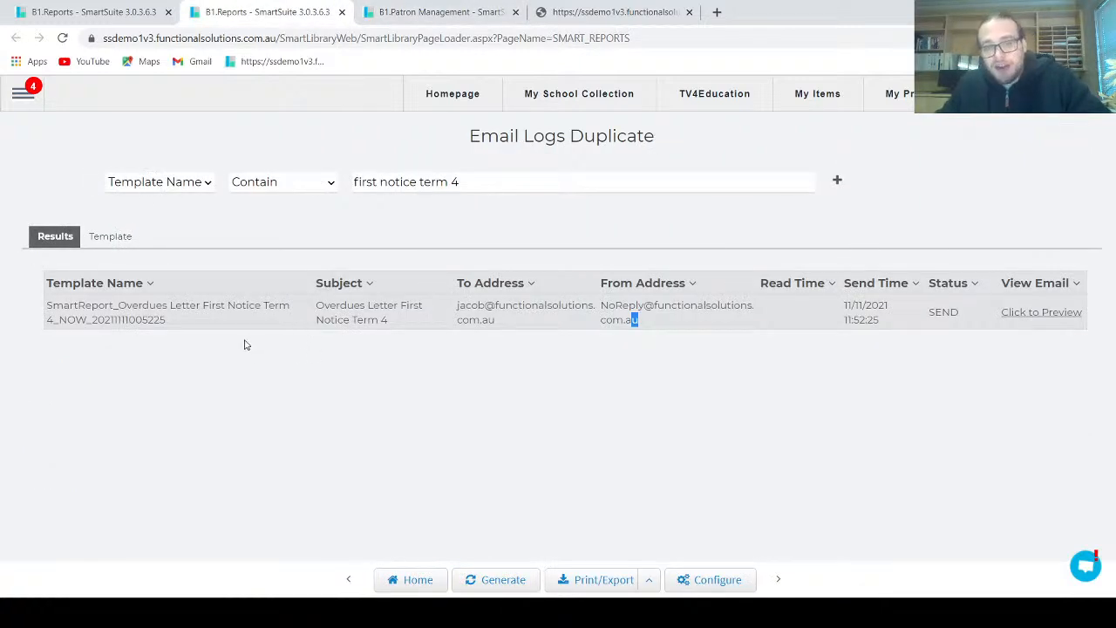
{"action": "left_click", "coordinate": [1042, 314]}
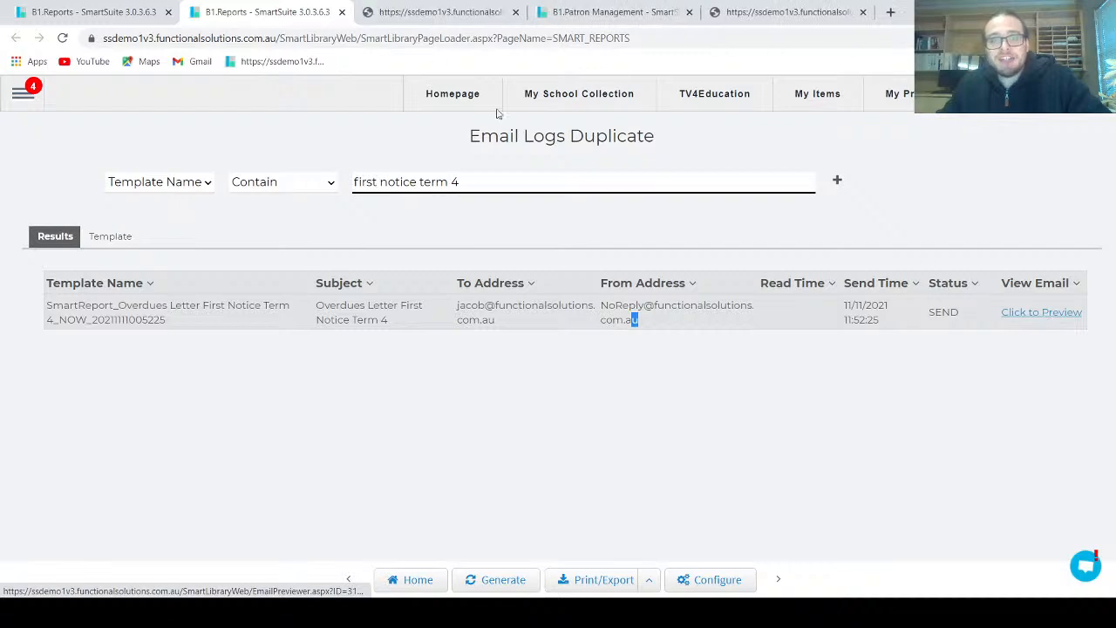
{"action": "left_click", "coordinate": [410, 12]}
{"action": "scroll", "coordinate": [401, 227], "scroll_direction": "down", "scroll_amount": 1}
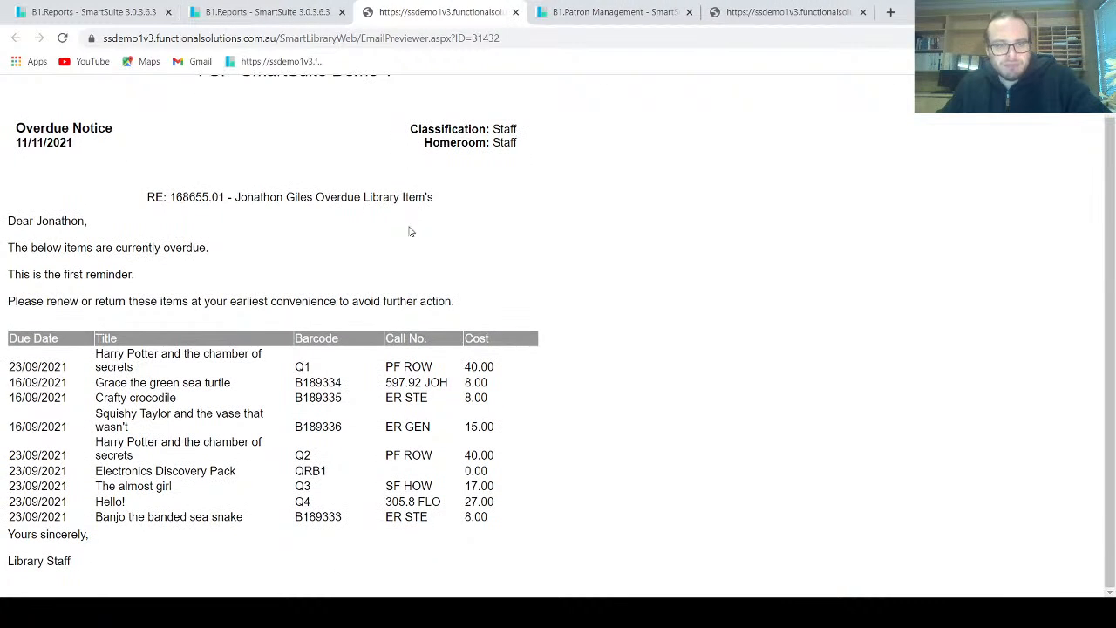
{"action": "scroll", "coordinate": [399, 294], "scroll_direction": "up", "scroll_amount": 1}
{"action": "scroll", "coordinate": [398, 294], "scroll_direction": "down", "scroll_amount": 1}
{"action": "scroll", "coordinate": [399, 299], "scroll_direction": "up", "scroll_amount": 1}
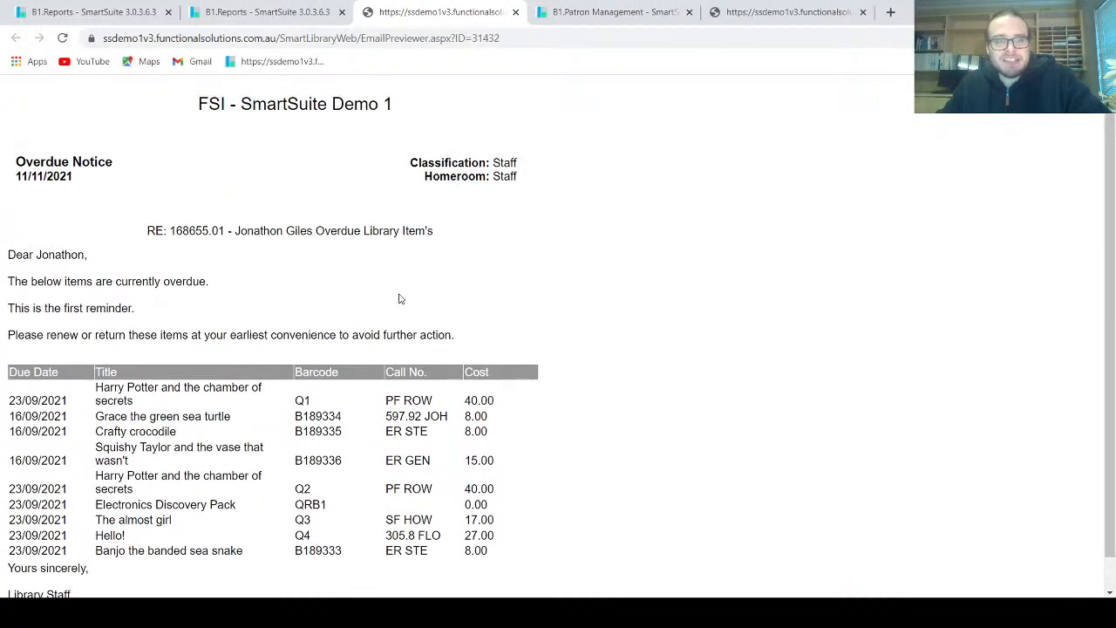
Review the login and parent details in the patron's record
{"action": "left_click", "coordinate": [672, 19]}
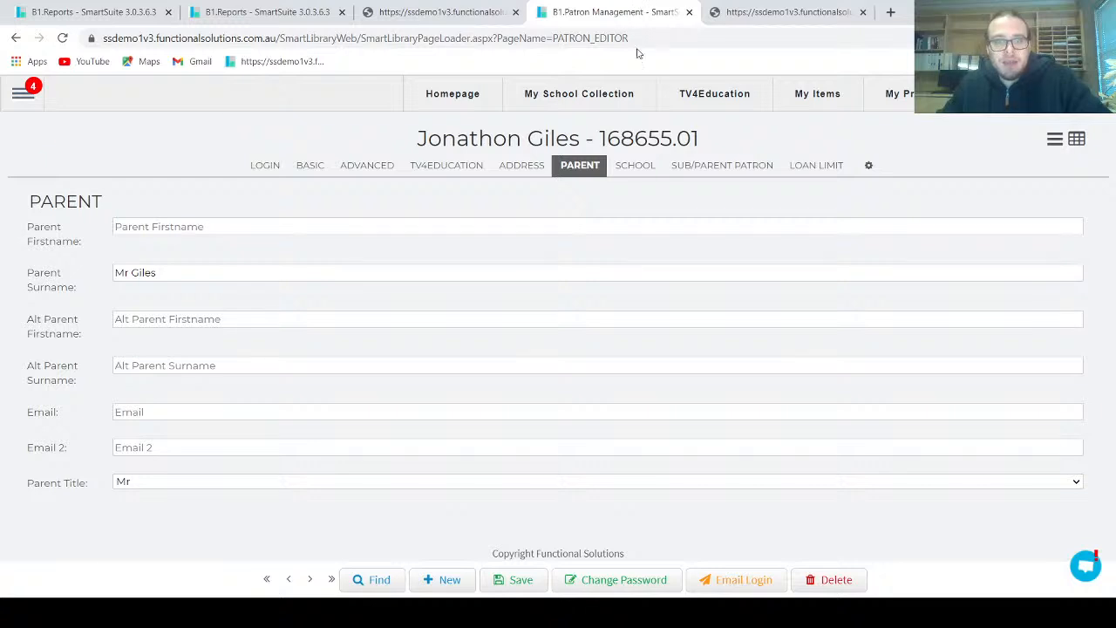
{"action": "left_click", "coordinate": [265, 164]}
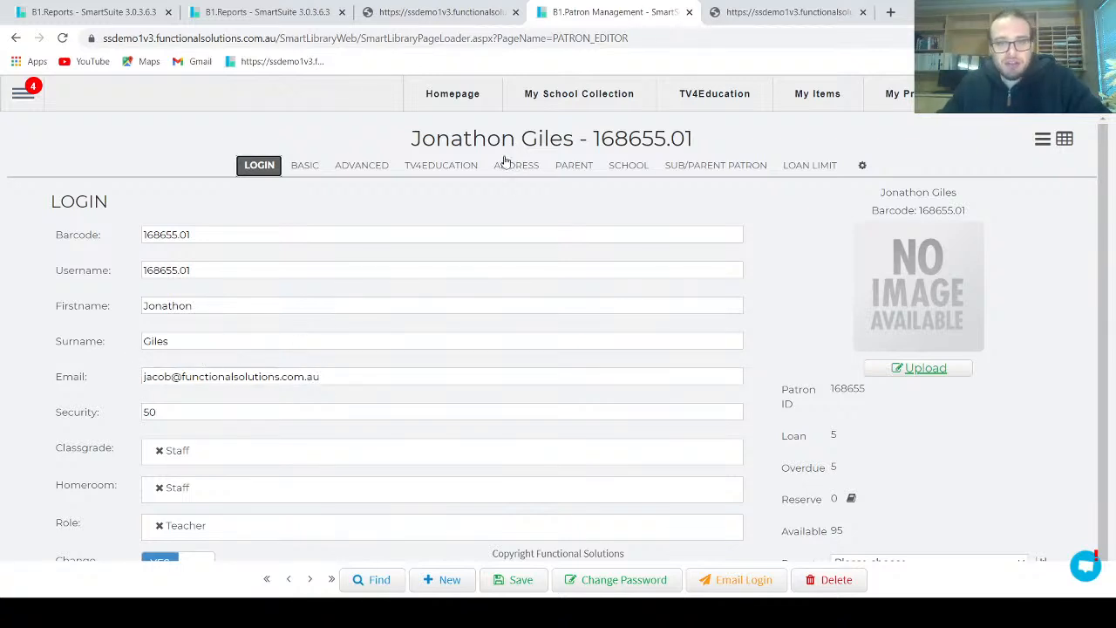
{"action": "left_click", "coordinate": [568, 170]}
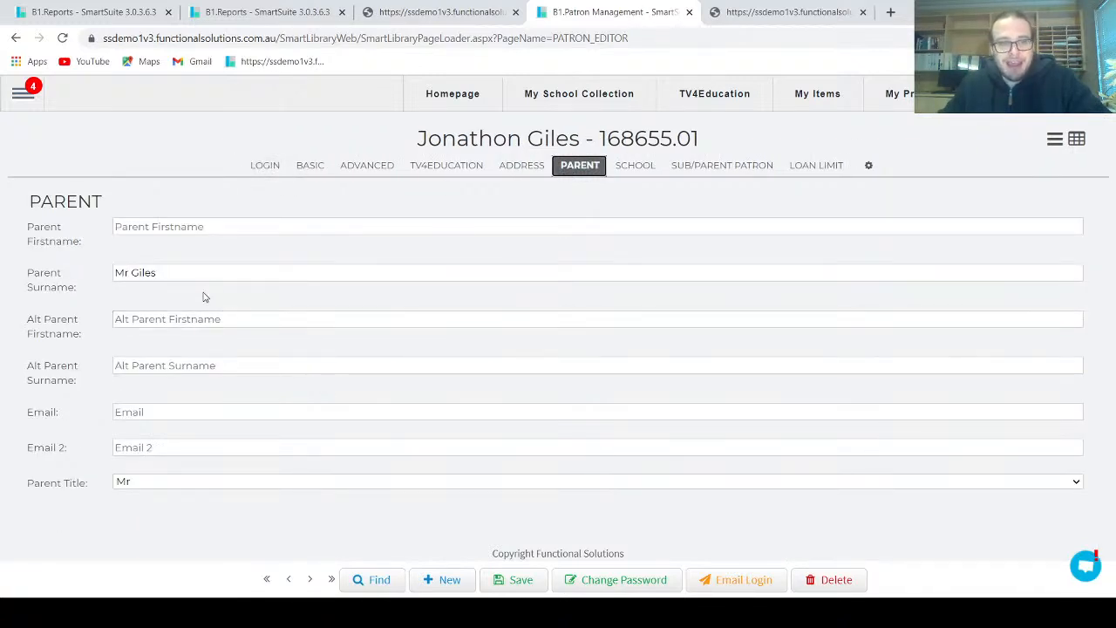